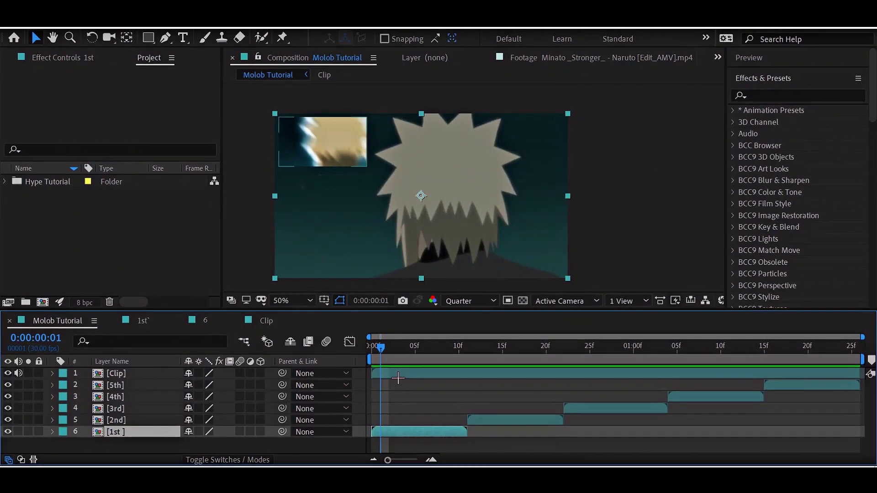
# - Split the 1st layer at successive frames into staggered short pieces
pyautogui.hotkey('ctrl', 'shift', 'd')
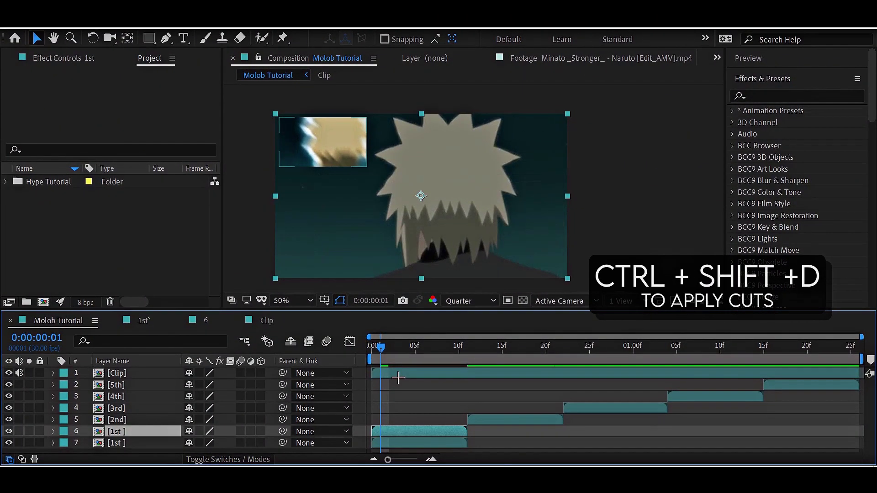
pyautogui.hotkey('ctrl', 'shift', 'd')
pyautogui.press('space')
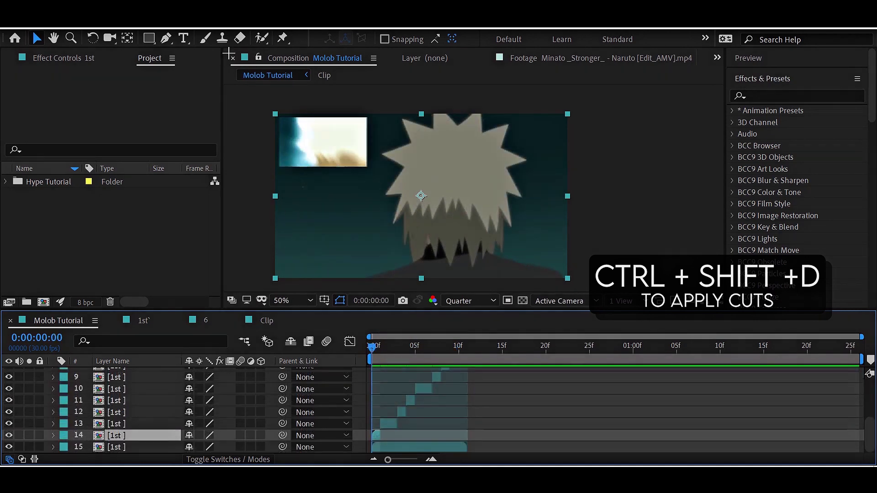
# - Trace a closed RotoBezier mask around the character's spiky hair outline
pyautogui.click(166, 38)
pyautogui.scroll(1, 431, 227)
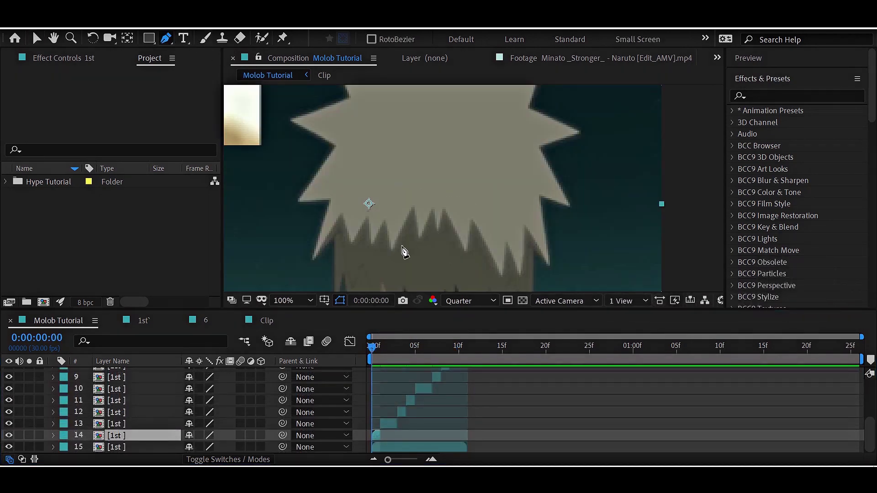
pyautogui.moveTo(395, 233); pyautogui.dragTo(434, 147)
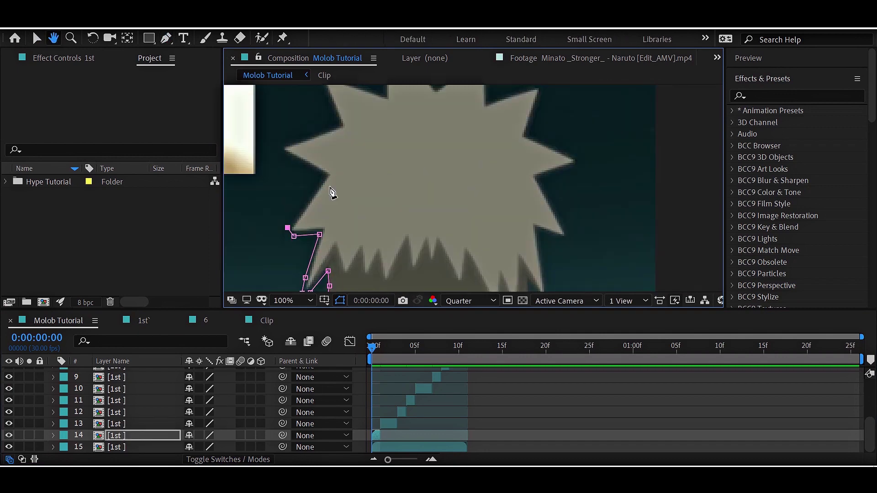
pyautogui.click(284, 153)
pyautogui.click(329, 137)
pyautogui.scroll(3, 331, 132)
pyautogui.moveTo(331, 150); pyautogui.dragTo(323, 130)
pyautogui.moveTo(379, 144); pyautogui.dragTo(393, 156)
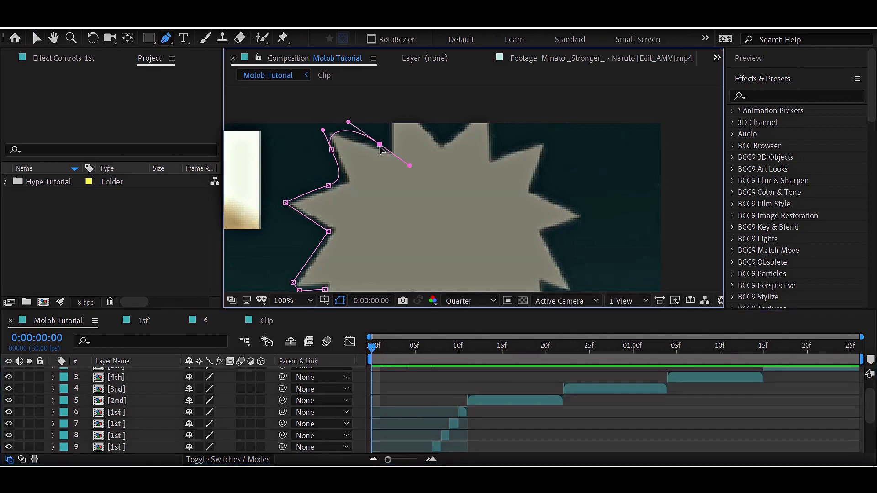
pyautogui.scroll(2, 475, 198)
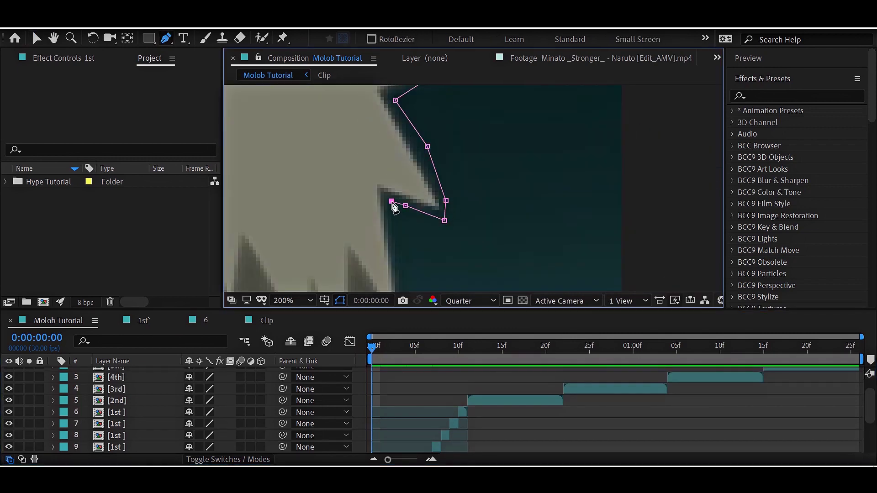
pyautogui.click(421, 226)
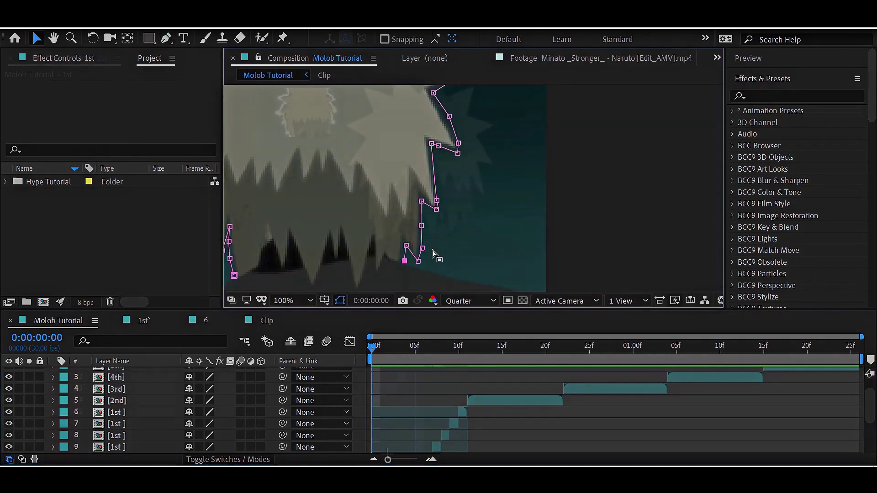
# - Scrub through the masked 1st layer to check the hair mask
pyautogui.moveTo(421, 364); pyautogui.dragTo(389, 407)
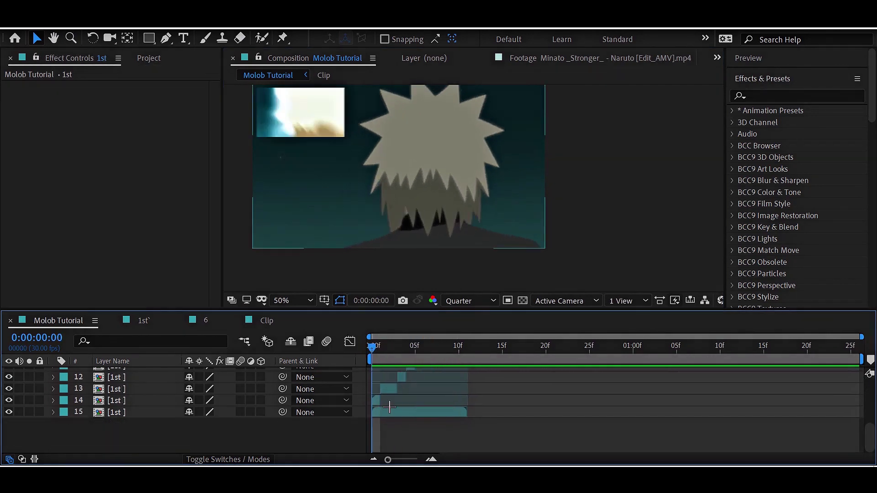
pyautogui.click(378, 402)
pyautogui.moveTo(377, 350); pyautogui.dragTo(362, 378)
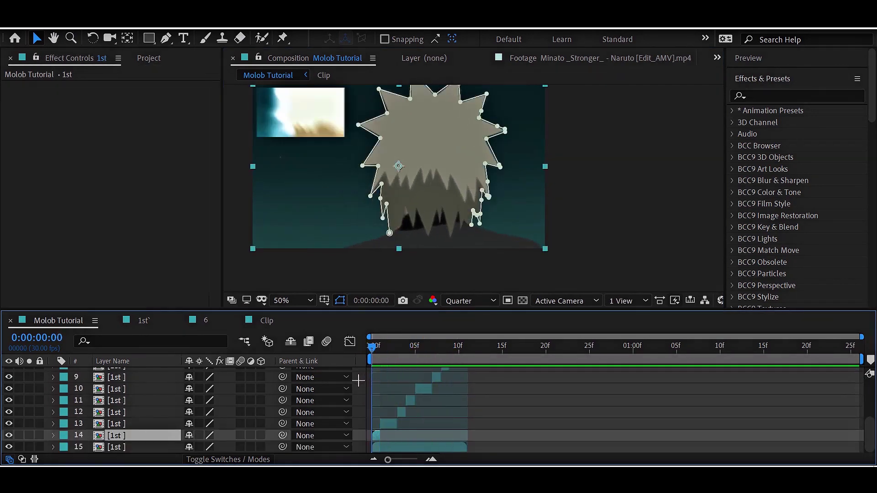
# - Apply Saber to the masked layer and choose the Electric preset
pyautogui.hotkey('ctrl', 'space')
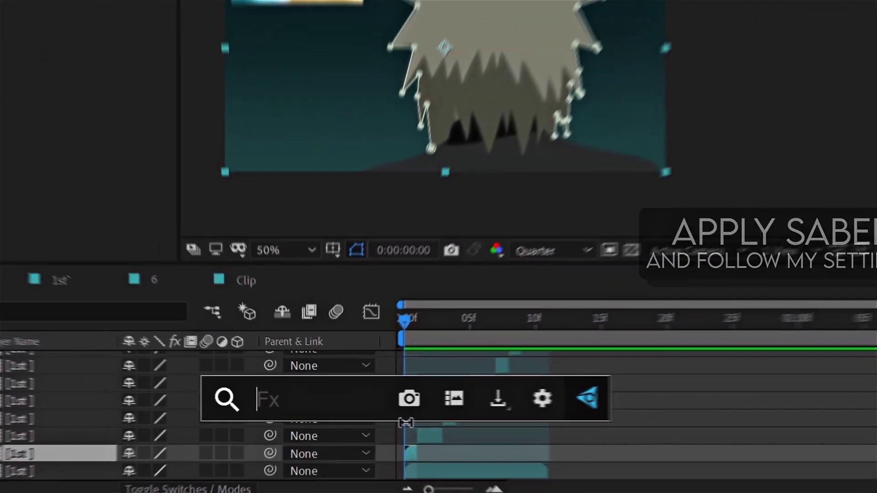
pyautogui.write('sabr')
pyautogui.press('BackSpace')
pyautogui.press('Return')
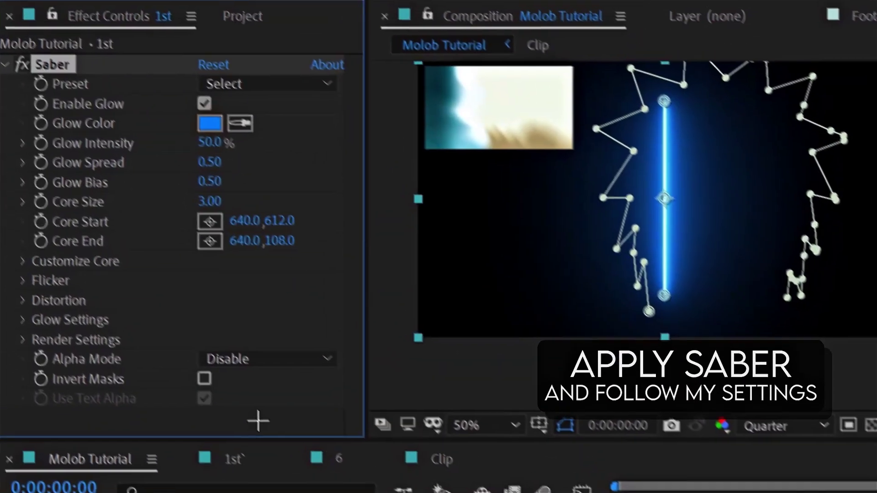
pyautogui.click(310, 86)
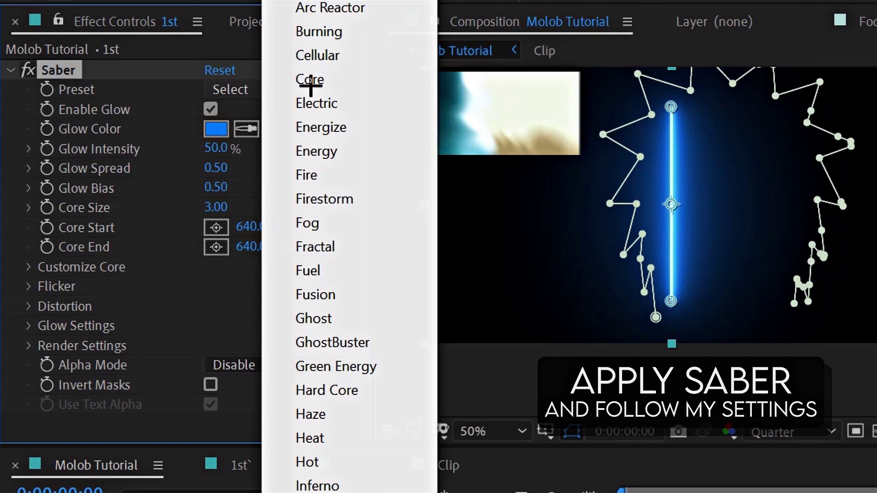
pyautogui.click(339, 106)
# - Set Saber Glow Spread 0.14, Core Size 0.70 and Core Type Layer Masks
pyautogui.moveTo(216, 150); pyautogui.dragTo(221, 157)
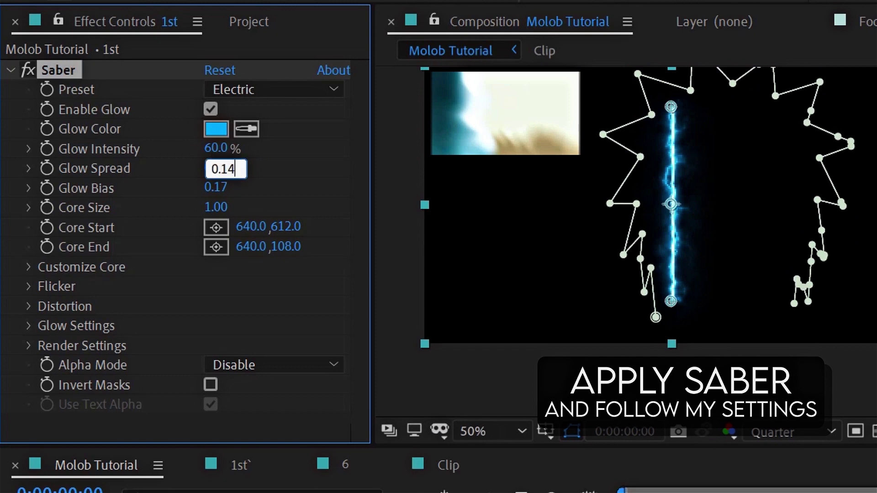
pyautogui.press('Return')
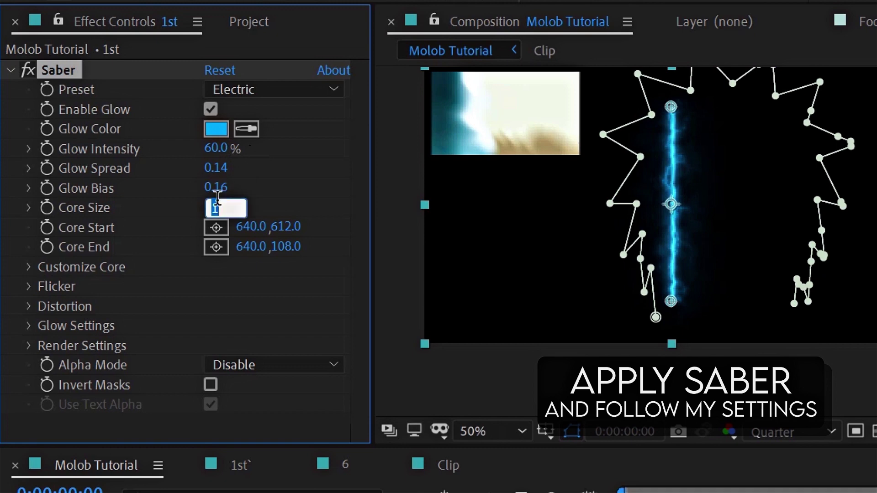
pyautogui.write('.7')
pyautogui.press('Return')
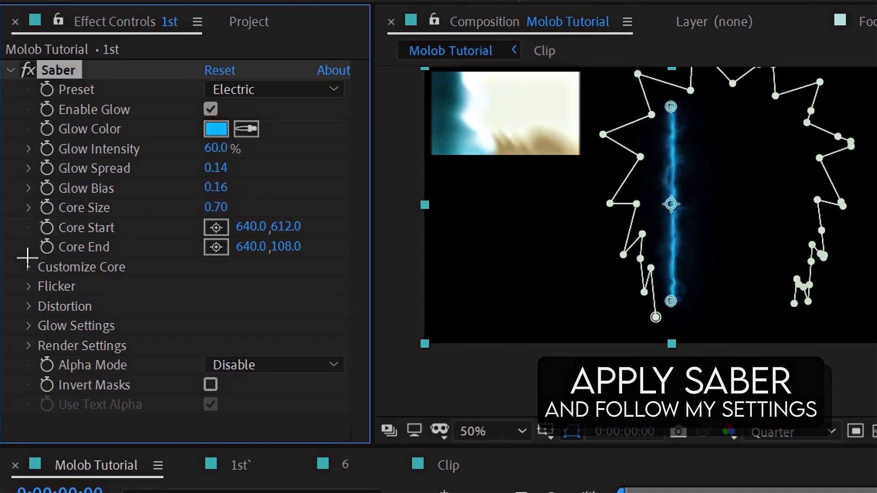
pyautogui.click(37, 268)
pyautogui.scroll(-2, 178, 315)
pyautogui.click(252, 203)
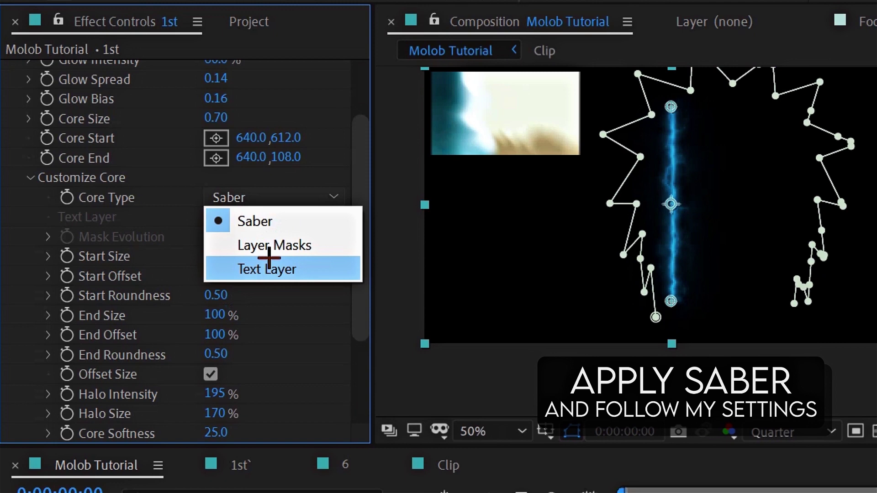
pyautogui.click(301, 247)
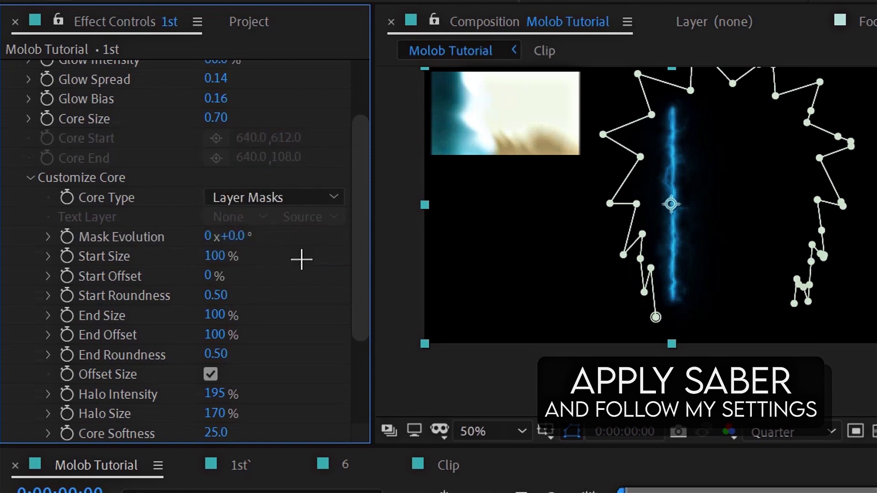
pyautogui.click(32, 181)
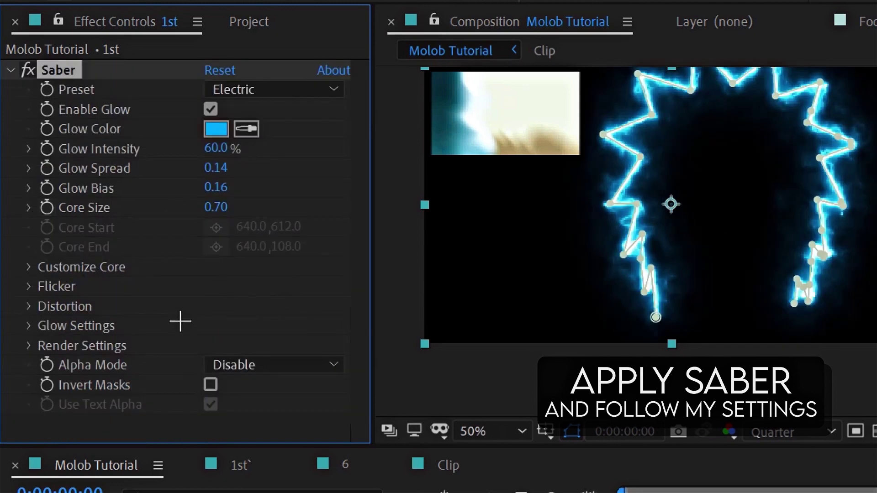
# - Set Saber's render Composite to Transparent so the footage shows behind the glow
pyautogui.click(10, 344)
pyautogui.scroll(-4, 178, 319)
pyautogui.click(270, 381)
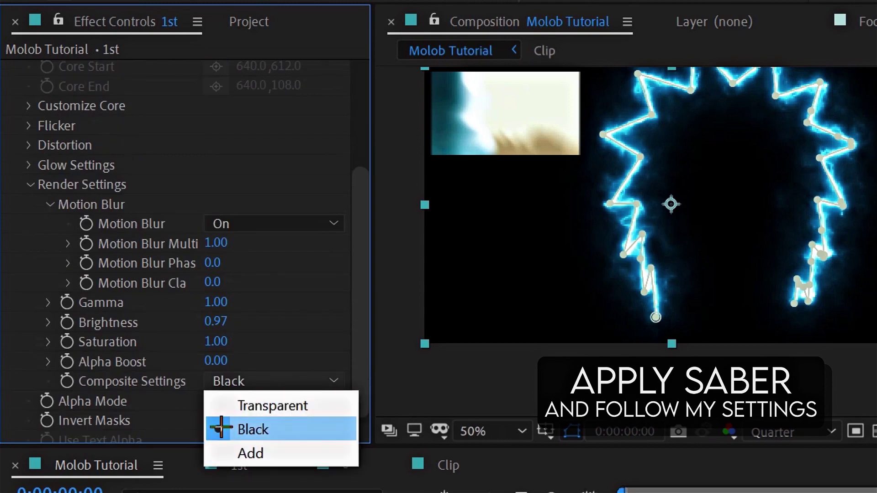
pyautogui.click(278, 408)
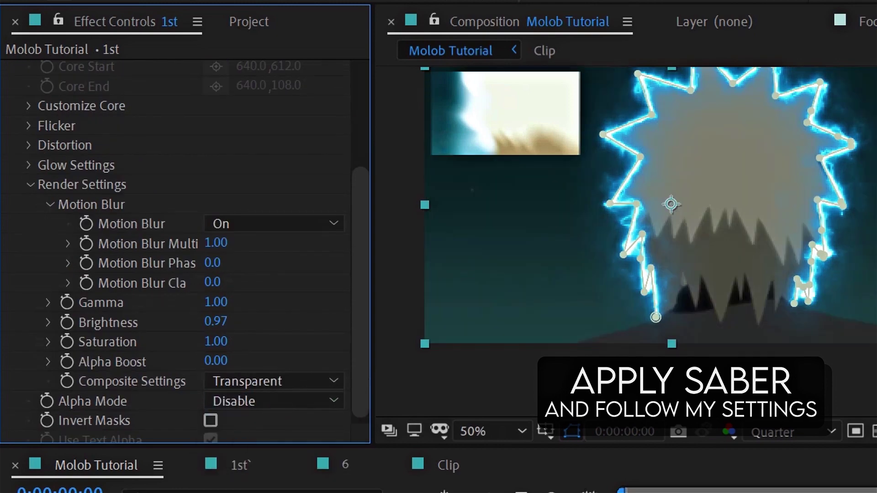
pyautogui.click(130, 475)
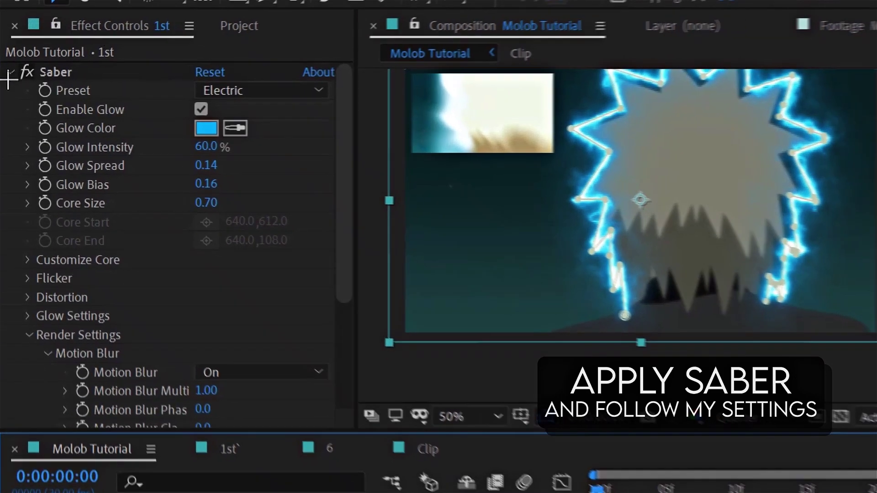
# - Copy the Saber effect and paste it onto the other 1st pieces, layers 6 through 14
pyautogui.click(10, 70)
pyautogui.click(46, 71)
pyautogui.click(136, 460)
pyautogui.scroll(2, 364, 434)
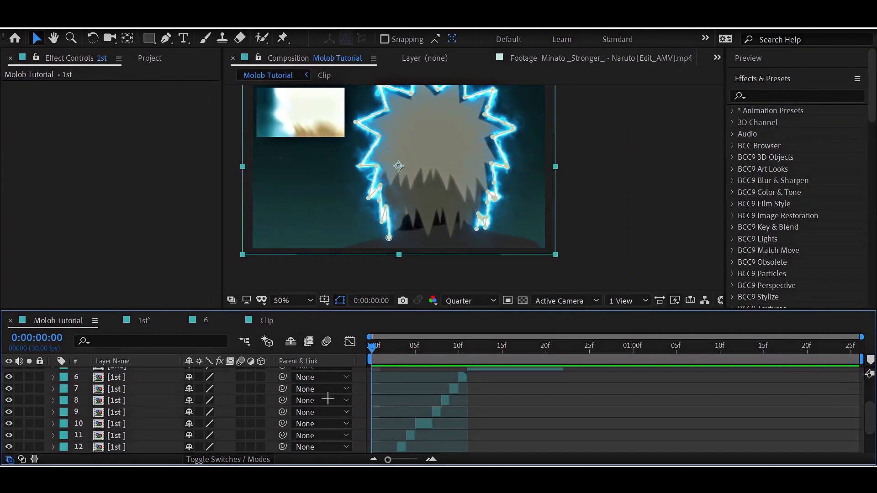
pyautogui.keyDown('shift'); pyautogui.click(516, 406); pyautogui.keyUp('shift')
pyautogui.hotkey('ctrl', 'v')
pyautogui.scroll(-2, 484, 389)
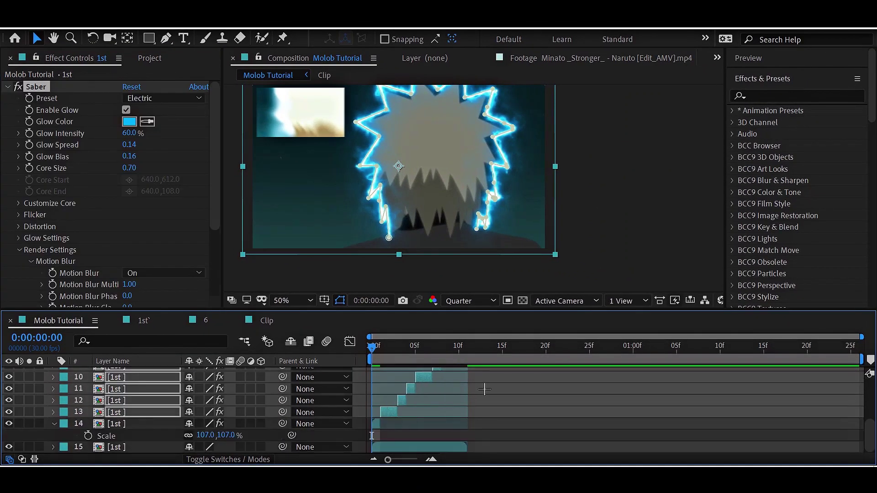
pyautogui.keyDown('shift'); pyautogui.click(378, 423); pyautogui.keyUp('shift')
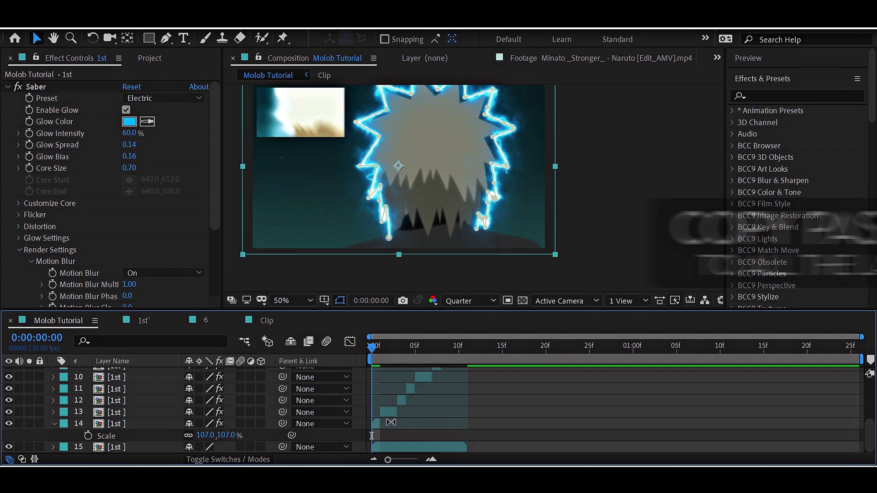
pyautogui.hotkey('ctrl', 'v')
pyautogui.scroll(3, 472, 402)
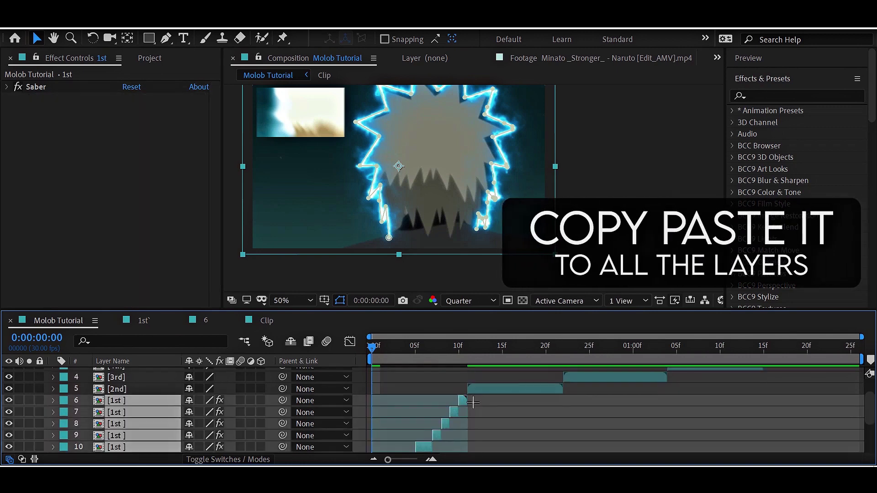
# - Pre-compose the selected pieces as 'Saber' and scale the precomp to 107%
pyautogui.hotkey('ctrl', 'shift', 'c')
pyautogui.write('Saber')
pyautogui.press('Return')
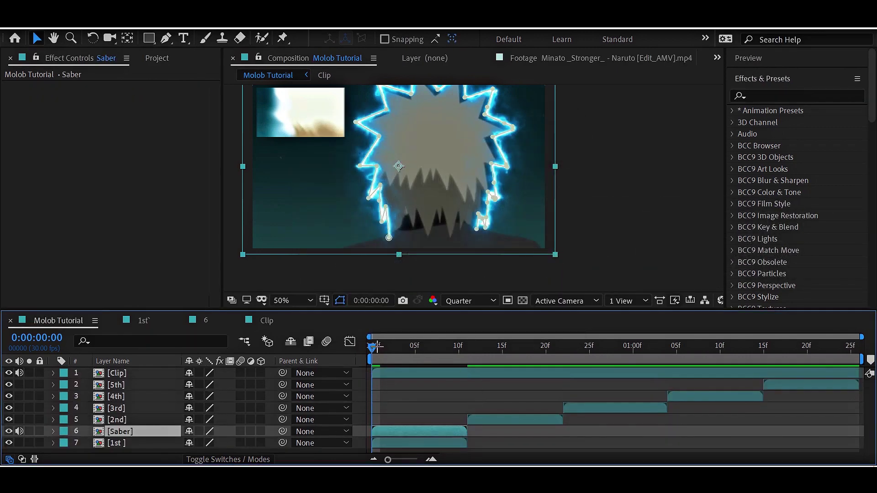
pyautogui.moveTo(376, 348); pyautogui.dragTo(374, 403)
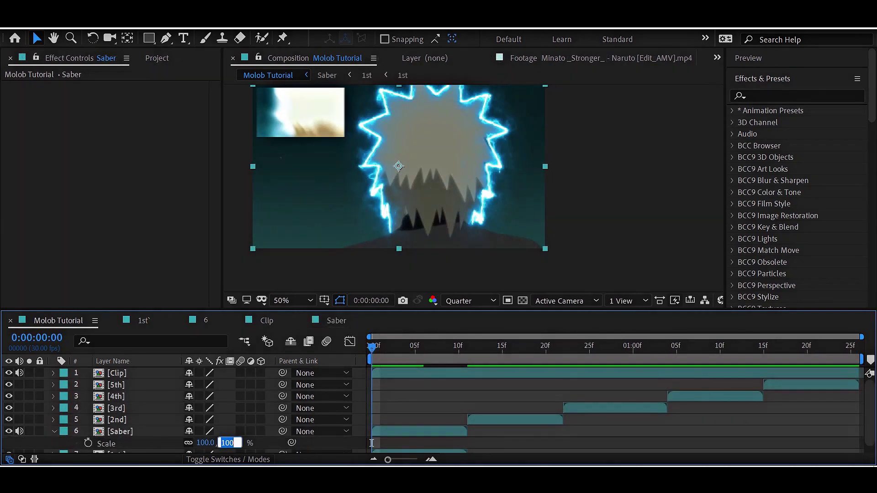
pyautogui.click(161, 431)
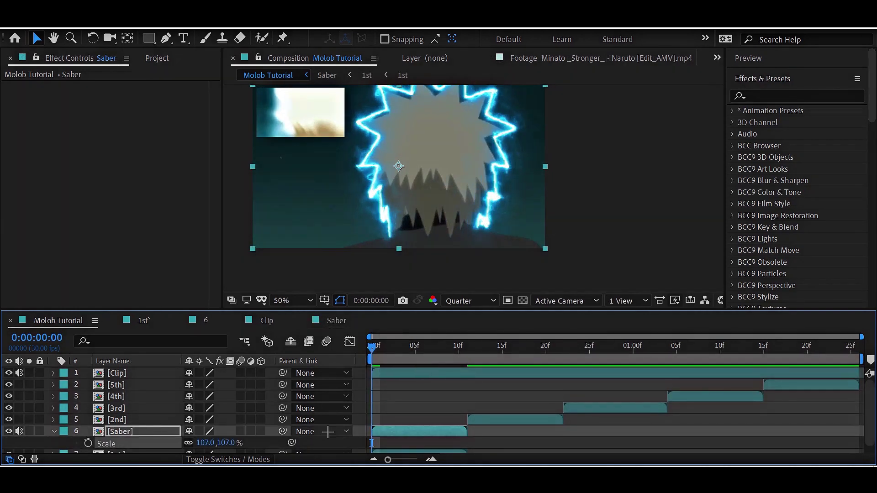
# - Apply Turbulent Displace and keyframe Amount from 150 at frame 0 to 0 at frame 11
pyautogui.hotkey('ctrl', 'space')
pyautogui.write('turb')
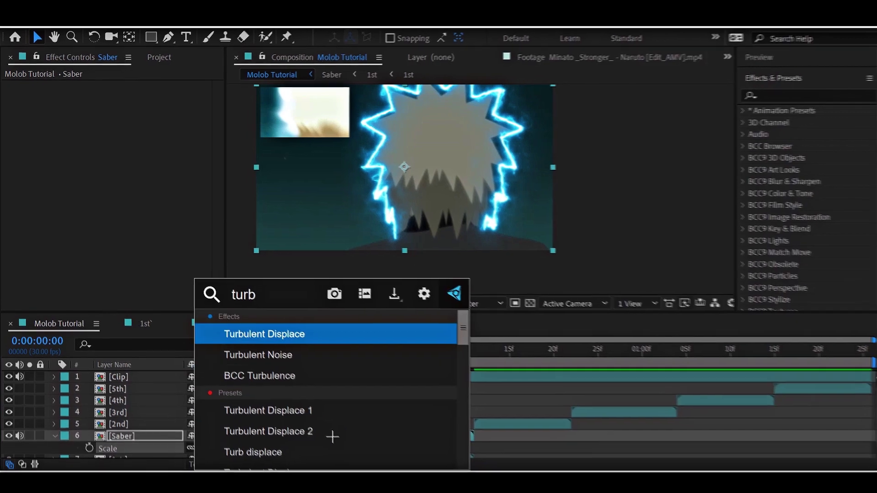
pyautogui.press('Return')
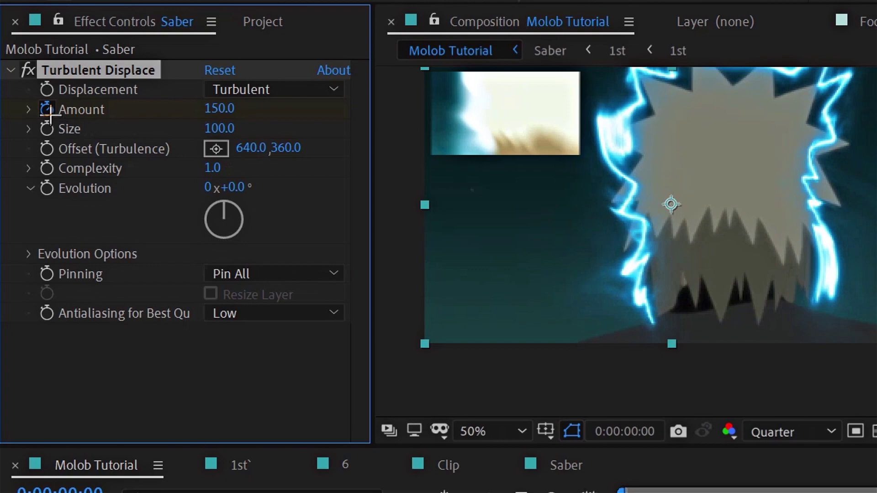
pyautogui.press('space')
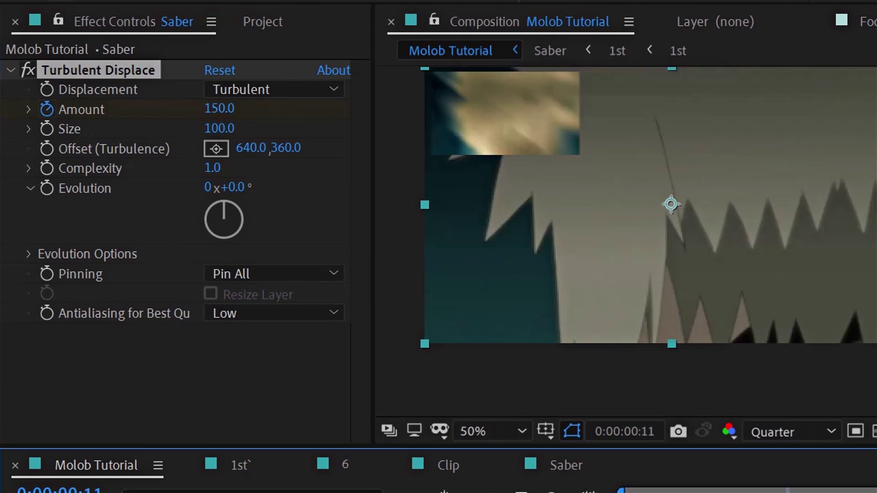
pyautogui.click(224, 109)
pyautogui.write('0')
pyautogui.press('Return')
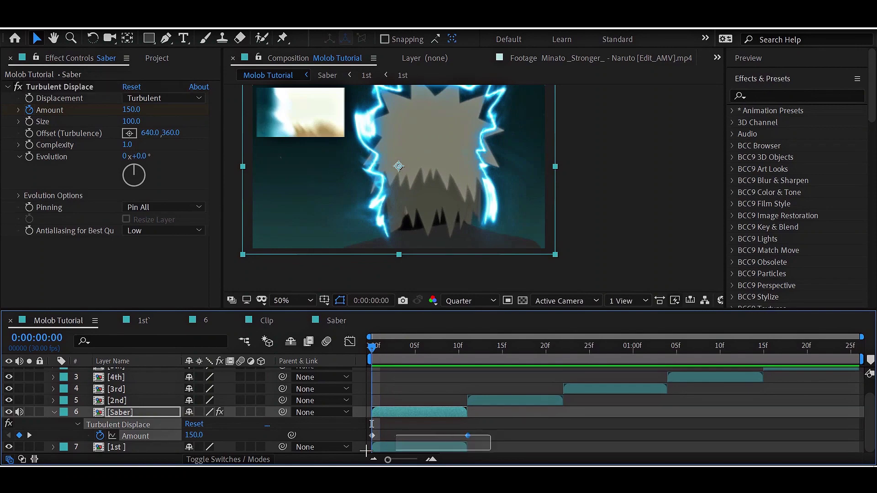
# - Shape the Amount value graph to drop steeply then ease out, and preview it
pyautogui.click(349, 341)
pyautogui.rightClick(383, 378)
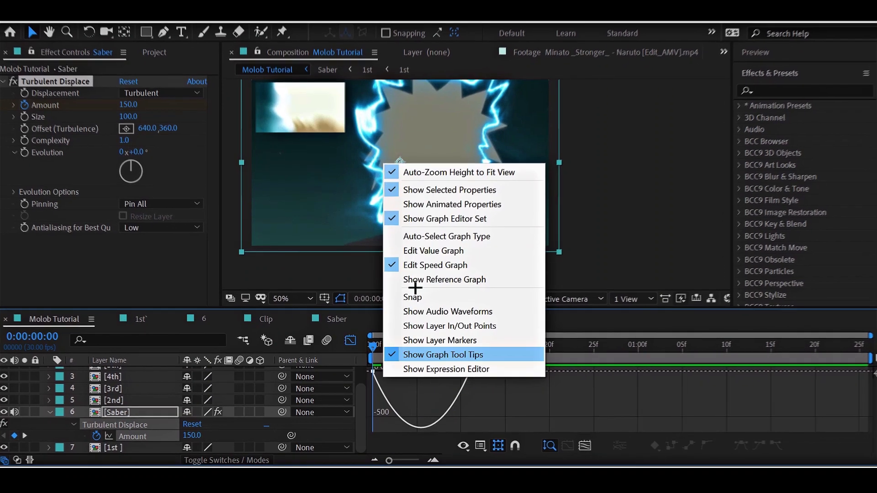
pyautogui.click(423, 252)
pyautogui.click(372, 372)
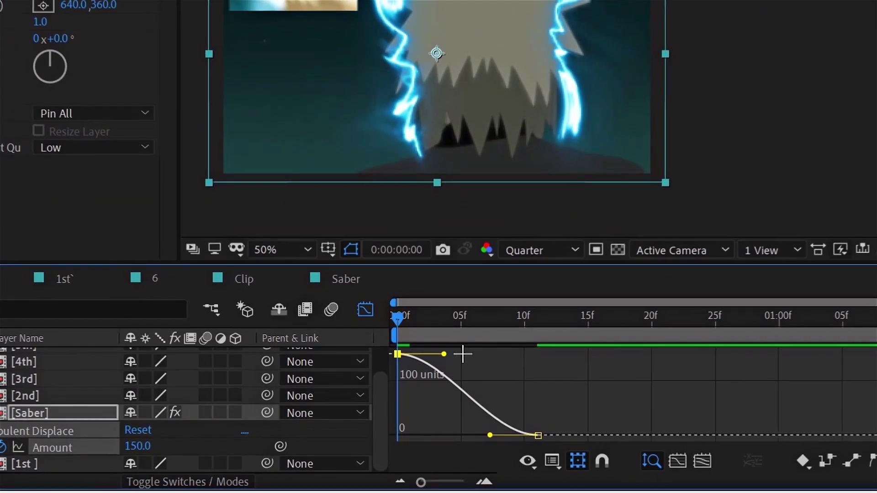
pyautogui.moveTo(444, 353); pyautogui.dragTo(411, 396)
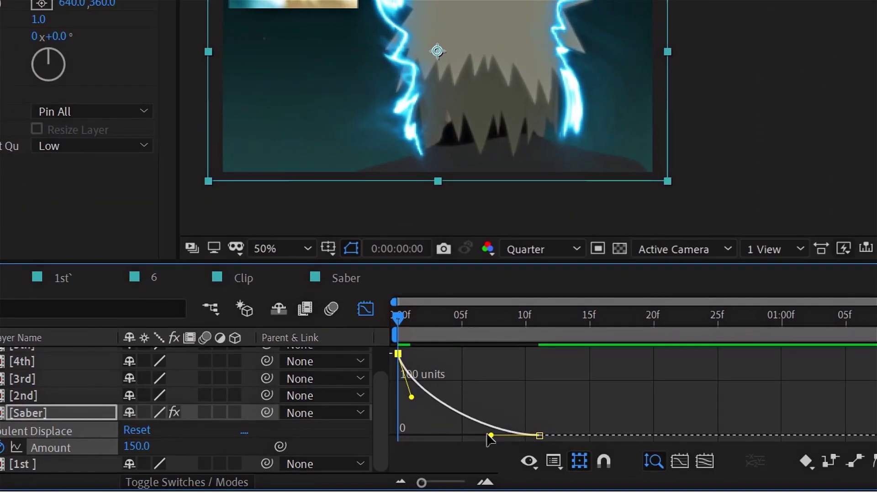
pyautogui.moveTo(489, 436); pyautogui.dragTo(467, 430)
pyautogui.press('space')
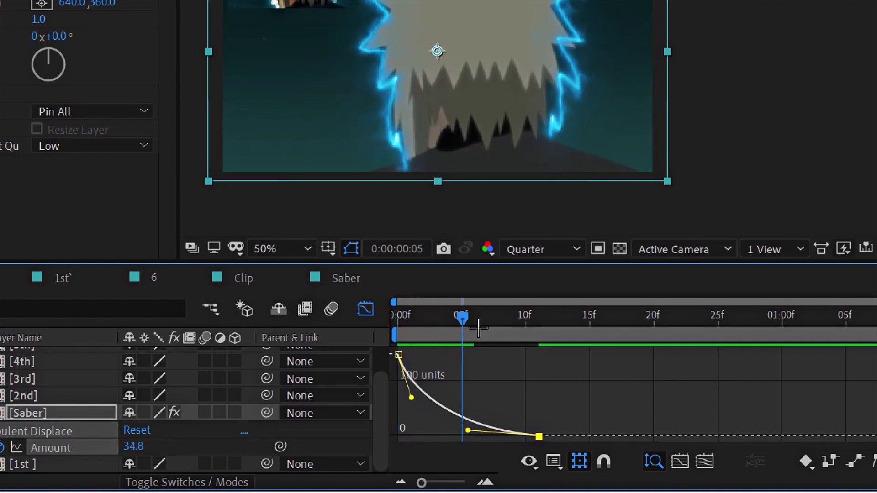
pyautogui.press('space')
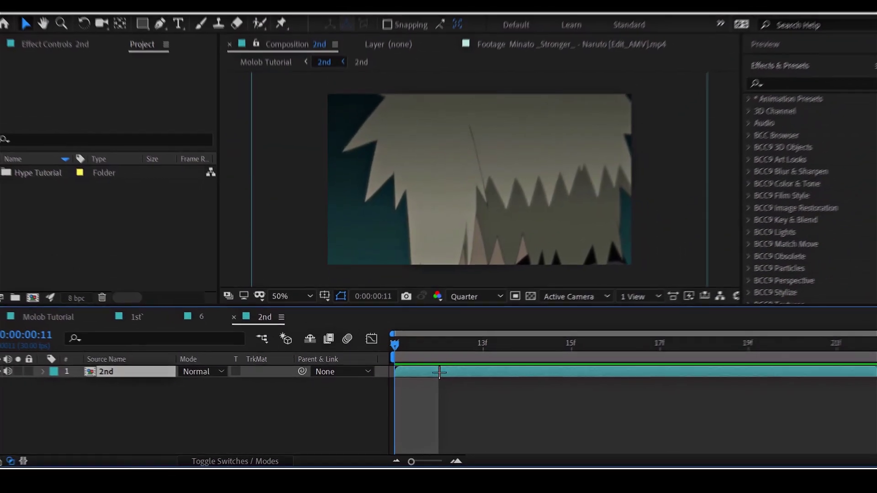
# - Rename the 2nd layer 'eye glow' and duplicate it
pyautogui.press('Return')
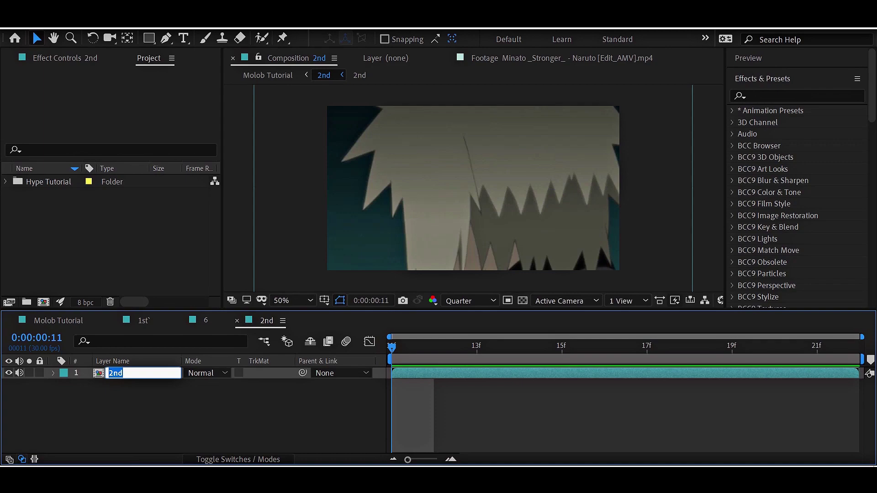
pyautogui.write('eye glow')
pyautogui.press('Return')
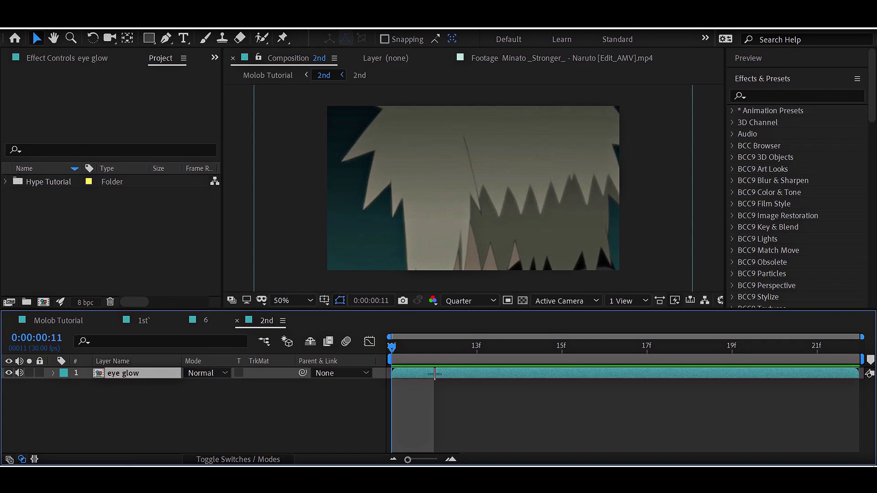
pyautogui.hotkey('ctrl', 'd')
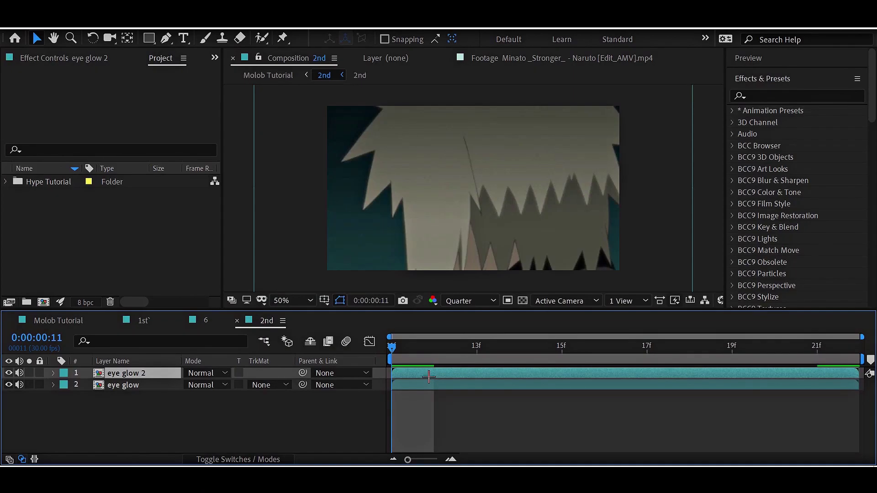
# - Rename the lower copy 'Luma', duplicate it, and name the bottom copy 'Normal'
pyautogui.click(169, 392)
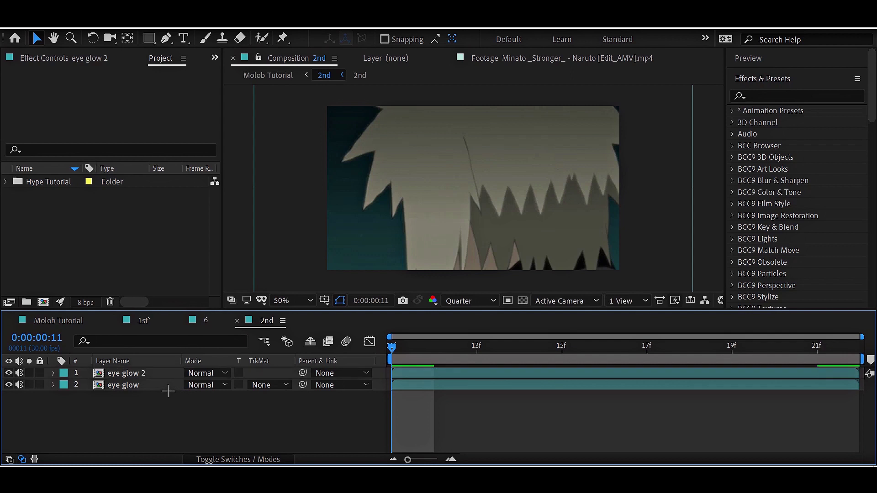
pyautogui.click(165, 386)
pyautogui.press('Return')
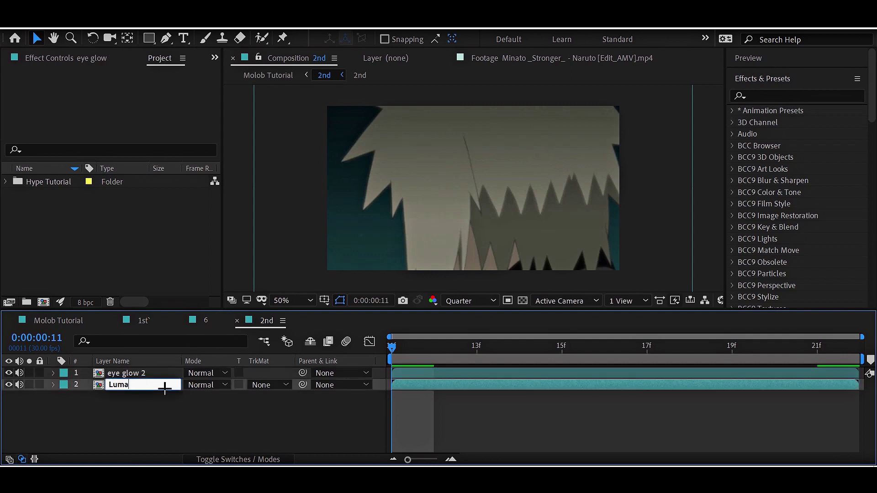
pyautogui.write('Luma')
pyautogui.press('Return')
pyautogui.hotkey('ctrl', 'd')
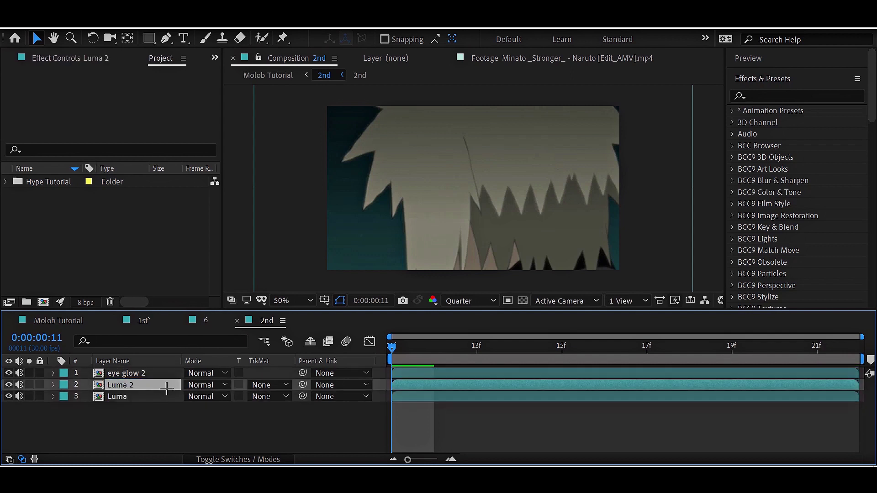
pyautogui.click(163, 393)
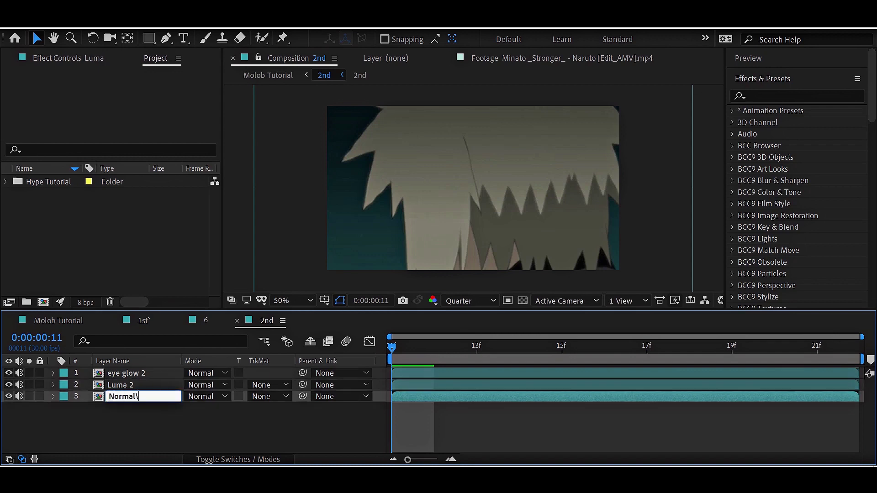
pyautogui.press('Return')
pyautogui.click(158, 387)
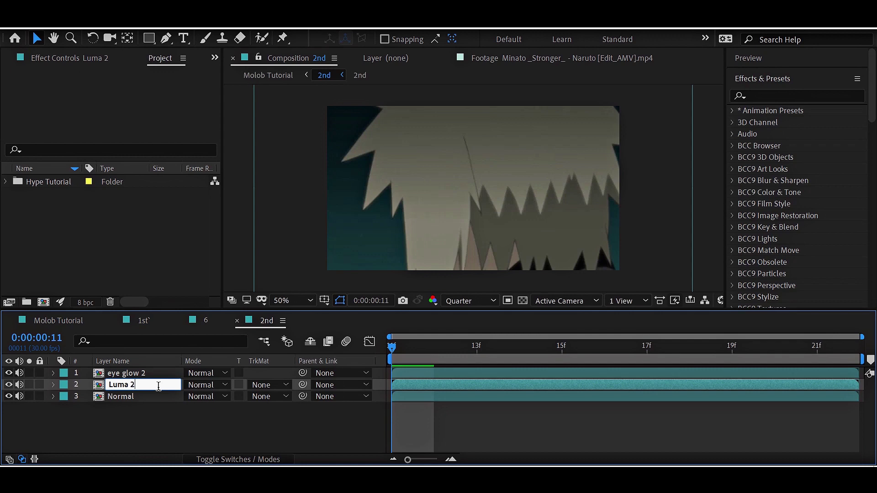
# - Place Ink Blot 01.mp4 from the Hype Tutorial Overlay folder above the Luma layer
pyautogui.click(2, 187)
pyautogui.click(5, 182)
pyautogui.click(20, 195)
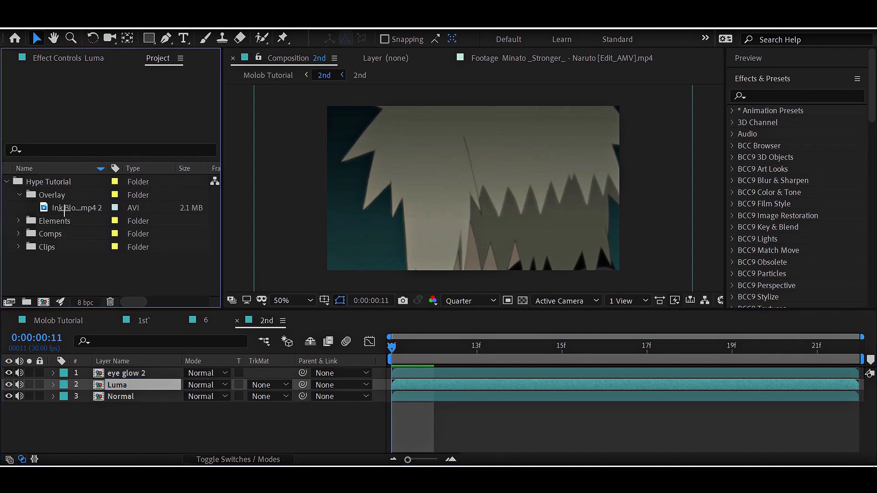
pyautogui.moveTo(64, 209); pyautogui.dragTo(113, 382)
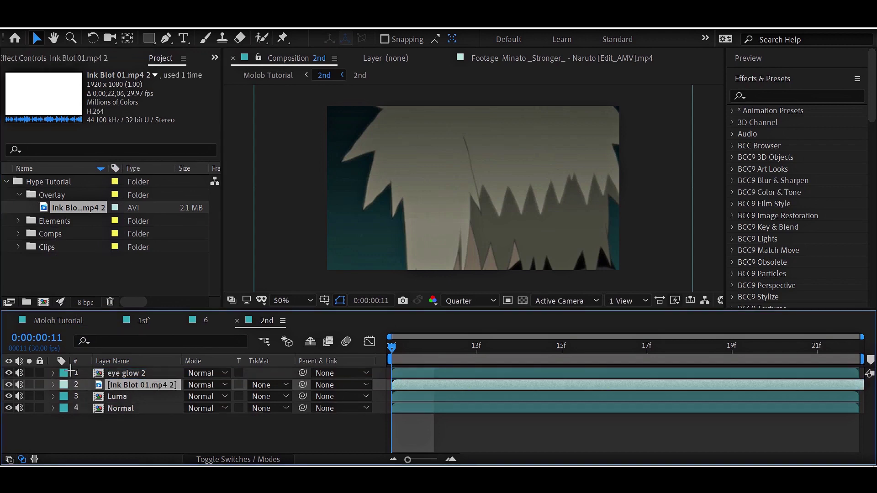
pyautogui.click(9, 373)
# - Enable time remapping on the Ink Blot layer, retime it, and preview the reveal
pyautogui.hotkey('ctrl', 'alt', 't')
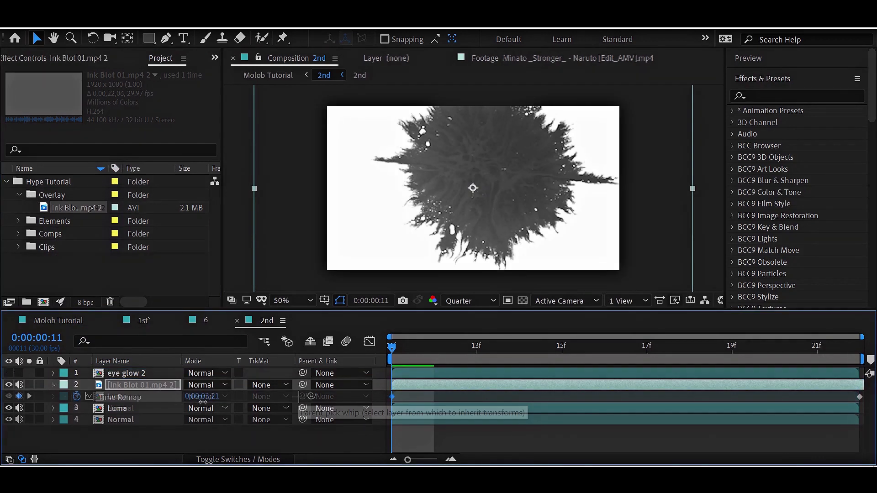
pyautogui.moveTo(410, 354); pyautogui.dragTo(456, 345)
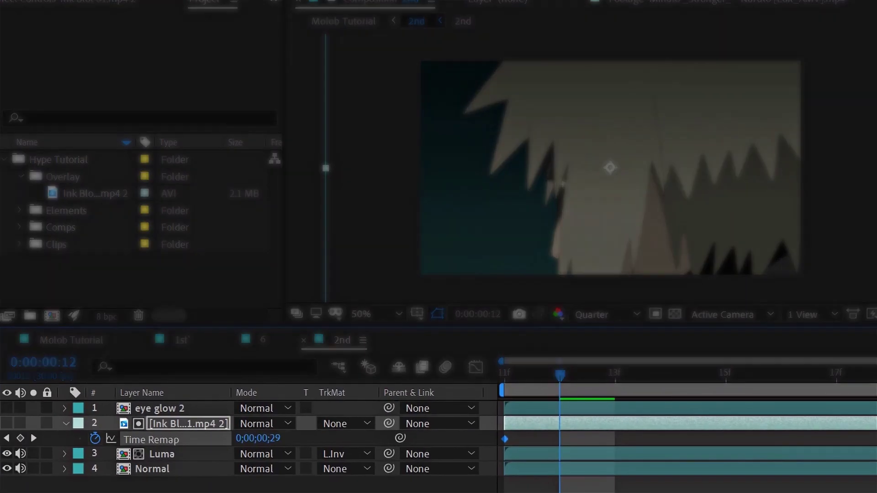
pyautogui.press('pageup')
pyautogui.click(7, 469)
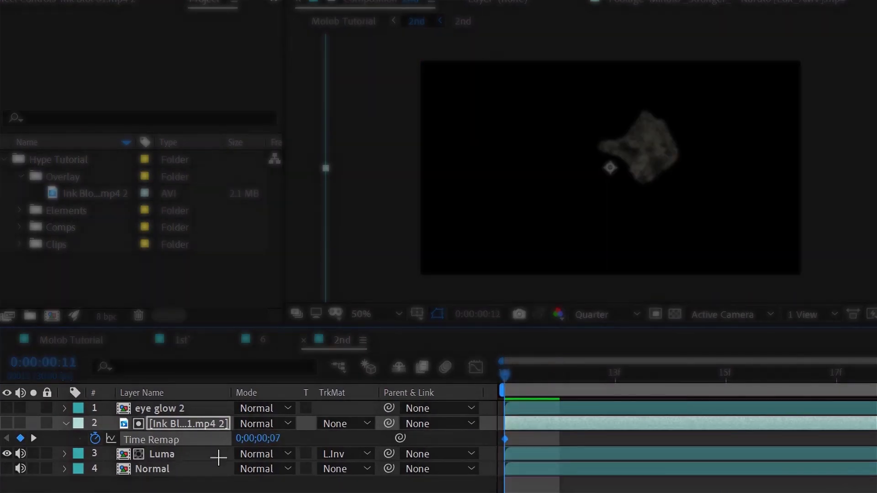
pyautogui.press('space')
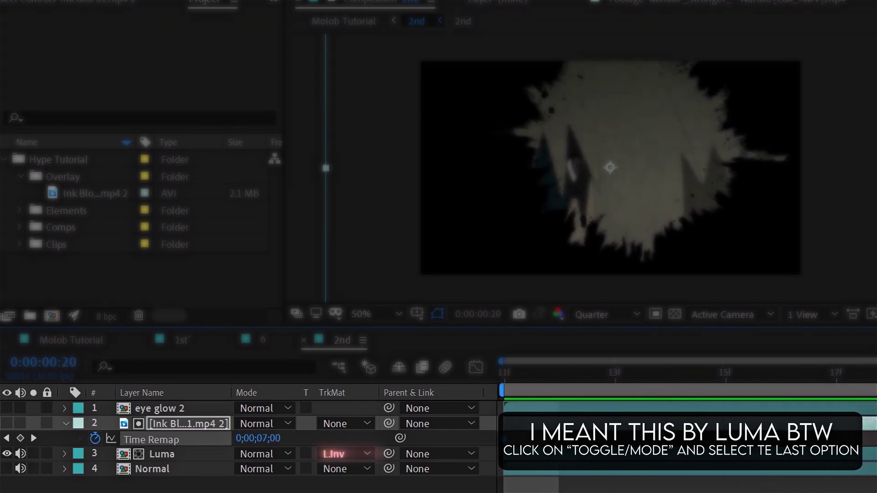
pyautogui.press('pageup')
pyautogui.press('pageup')
pyautogui.press('pageup')
pyautogui.press('pageup')
pyautogui.press('pageup')
pyautogui.press('pageup')
pyautogui.click(544, 458)
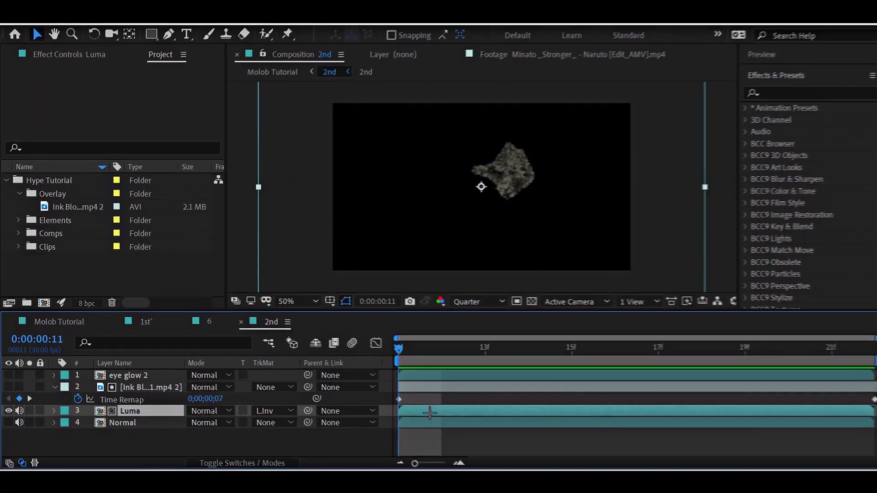
# - Add S_Invert and Black & White effects to the Luma layer
pyautogui.hotkey('ctrl', 'space')
pyautogui.write('s_inve')
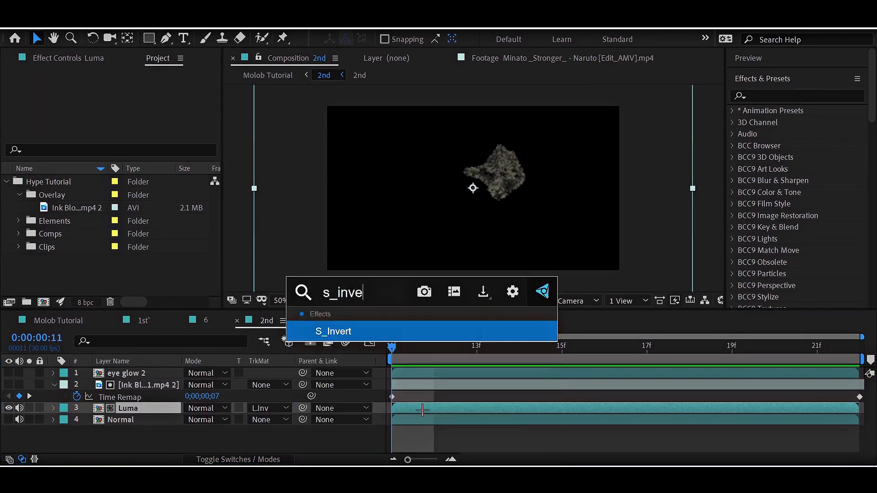
pyautogui.press('Return')
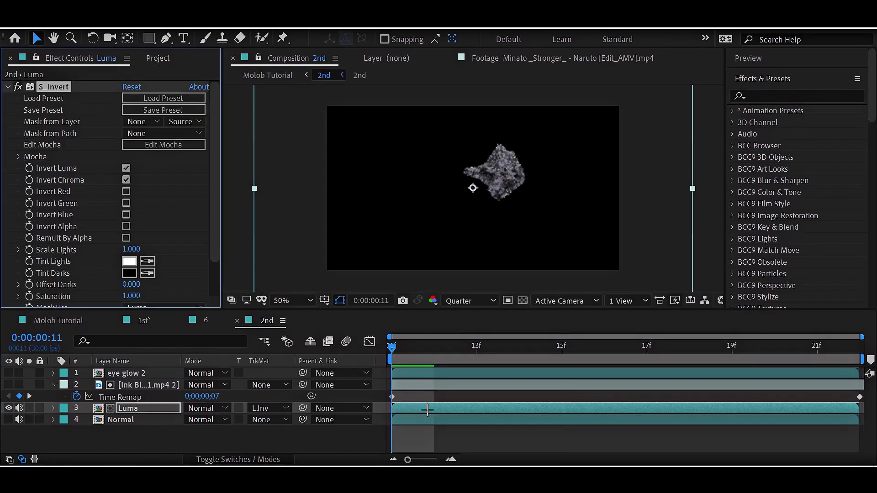
pyautogui.click(7, 88)
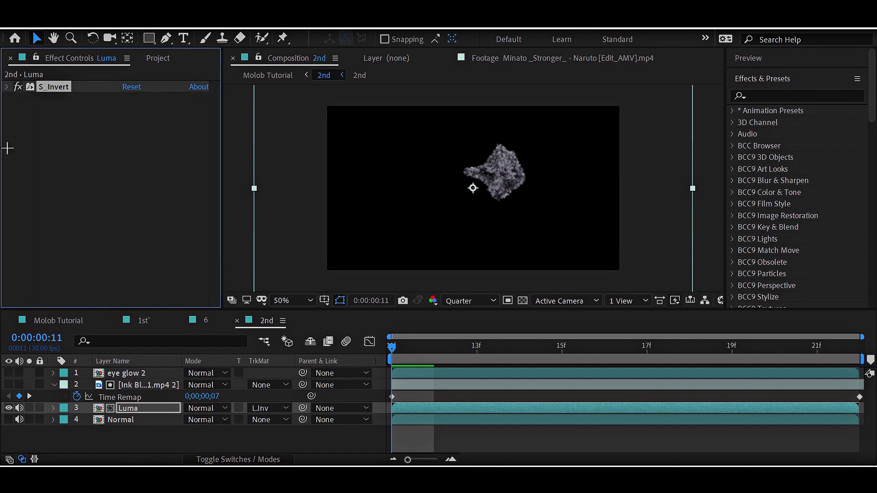
pyautogui.hotkey('ctrl', 'space')
pyautogui.write('bla')
pyautogui.press('Return')
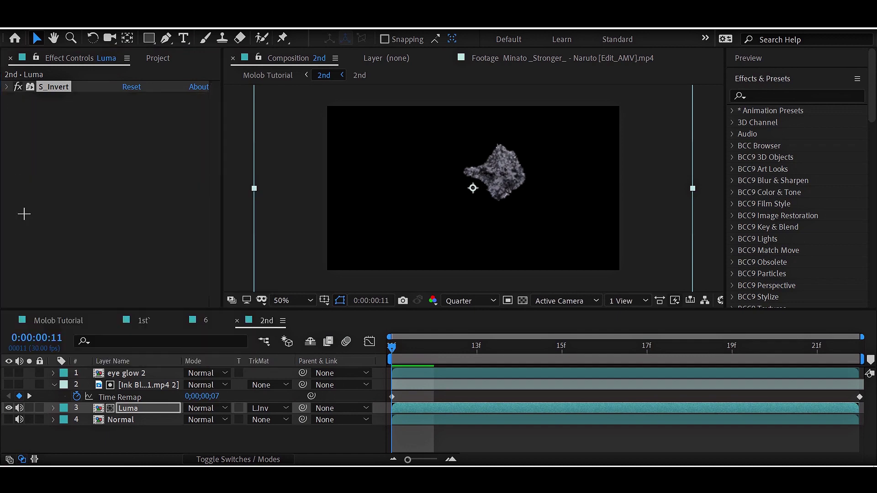
# - Add Curves to Luma and bend the curve down to darken the matte
pyautogui.hotkey('ctrl', 'space')
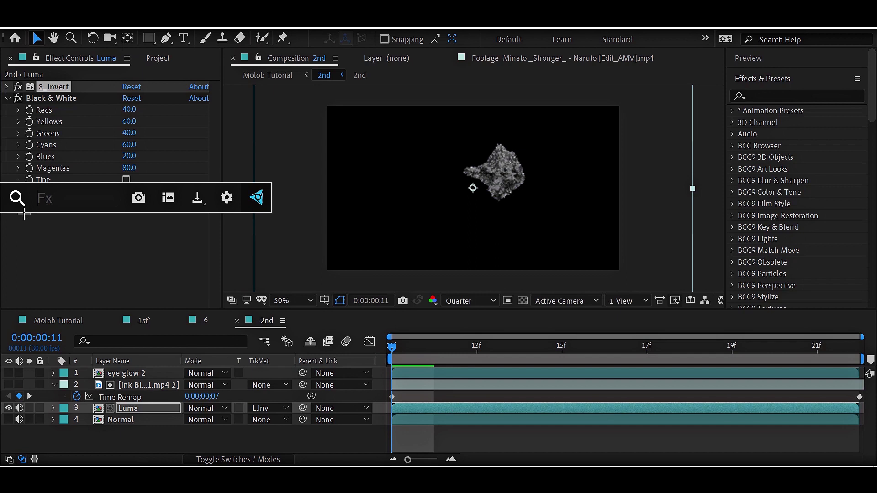
pyautogui.write('cur')
pyautogui.press('Return')
pyautogui.press('space')
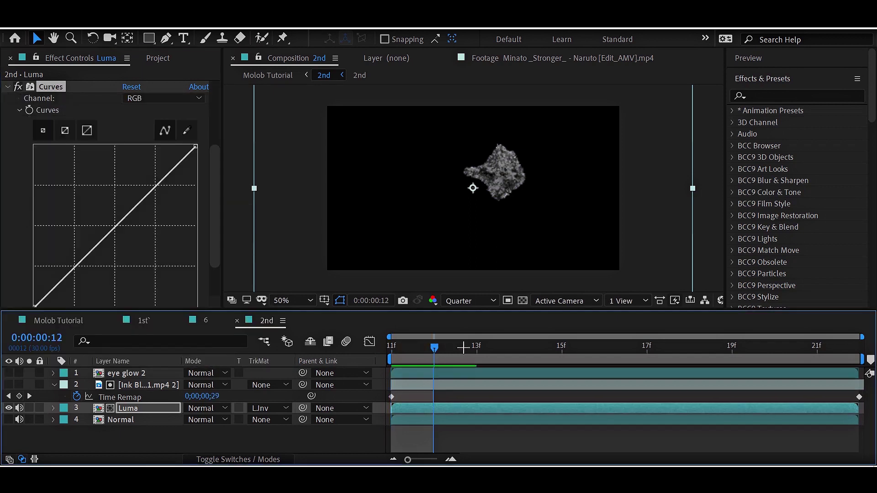
pyautogui.moveTo(125, 248)
pyautogui.mouseDown()
pyautogui.moveTo(138, 263)
pyautogui.moveTo(135, 256)
pyautogui.mouseUp()
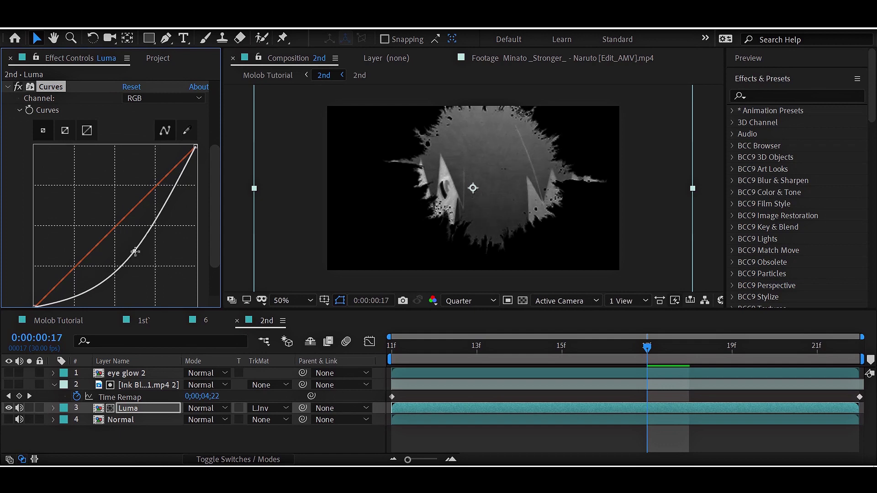
pyautogui.click(8, 89)
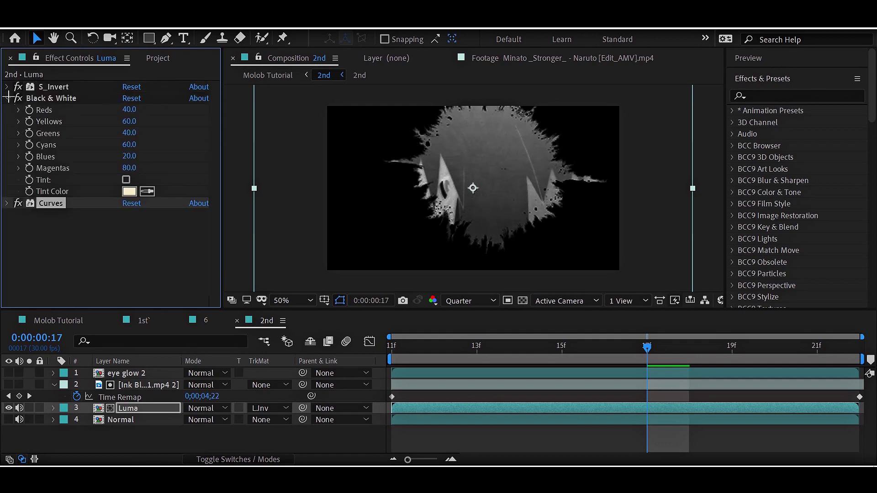
pyautogui.click(8, 98)
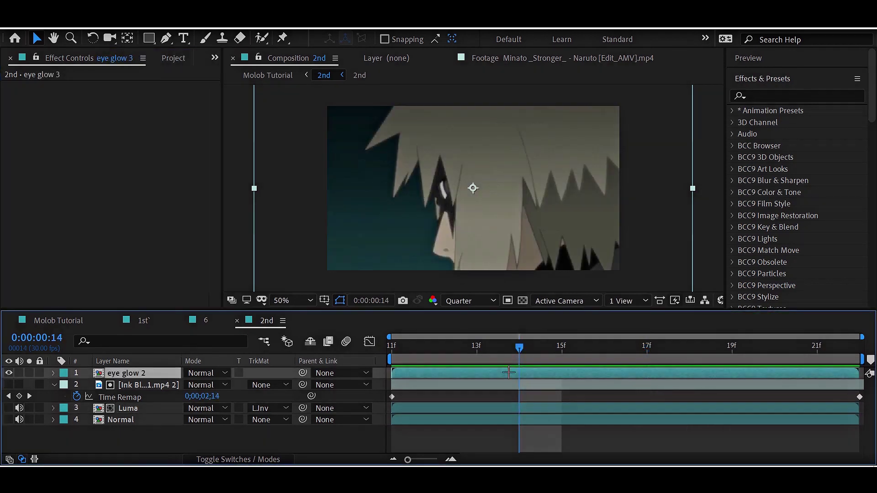
# - Split eye glow 2 at frame 14 and delete the eye glow 2 layer
pyautogui.hotkey('ctrl', 'shift', 'd')
pyautogui.click(507, 385)
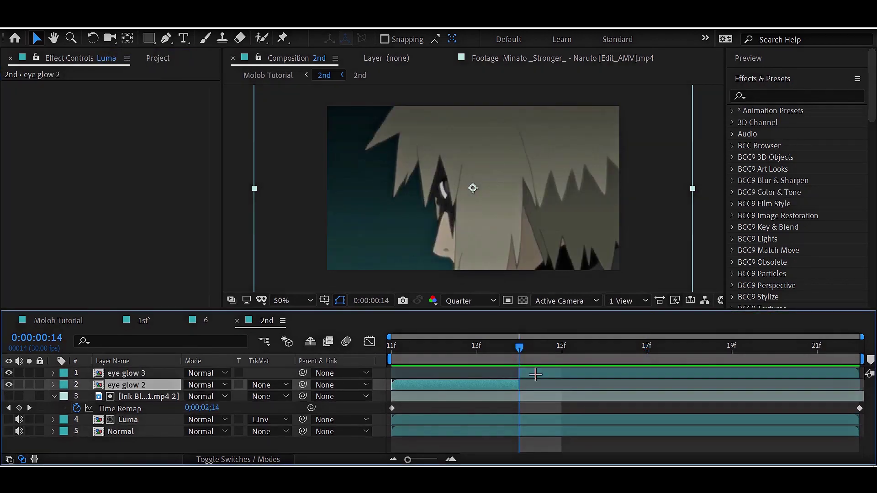
pyautogui.press('Delete')
# - Paint a Roto Brush selection around the character's eye on eye glow 3
pyautogui.click(535, 374)
pyautogui.hotkey('alt', 'w')
pyautogui.doubleClick(534, 374)
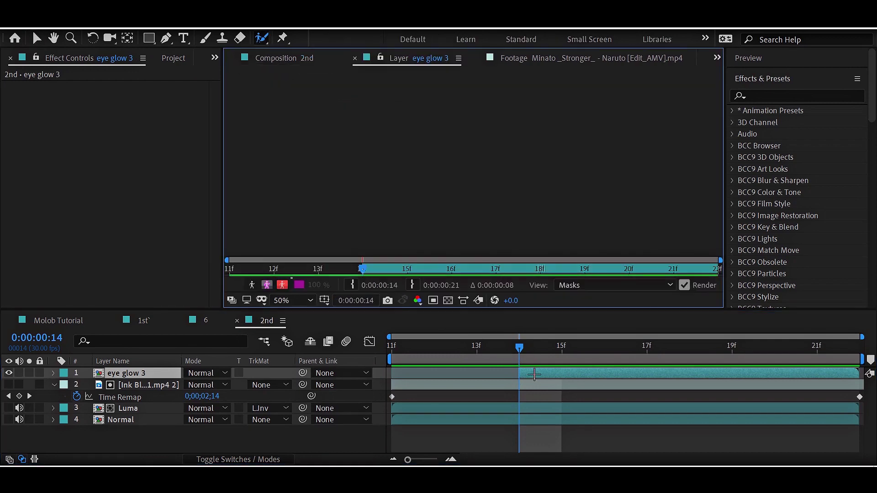
pyautogui.scroll(1, 449, 193)
pyautogui.moveTo(439, 159)
pyautogui.mouseDown()
pyautogui.moveTo(407, 159)
pyautogui.moveTo(423, 168)
pyautogui.mouseUp()
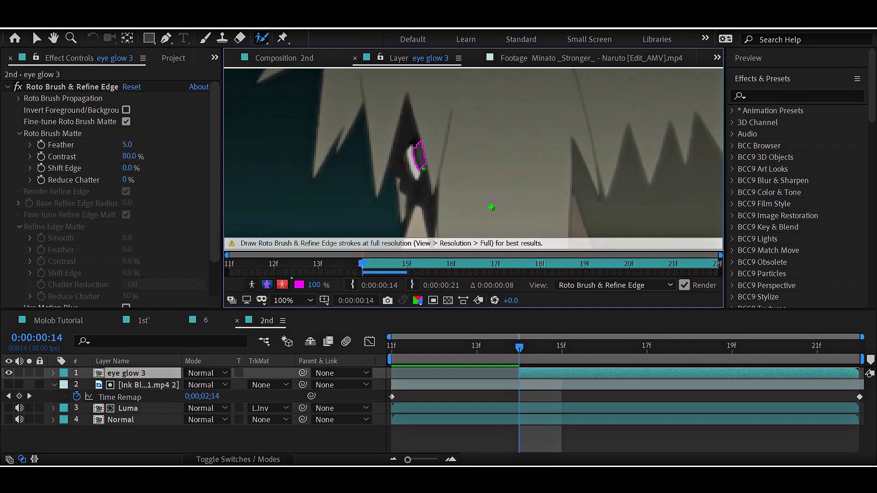
pyautogui.press('pagedown')
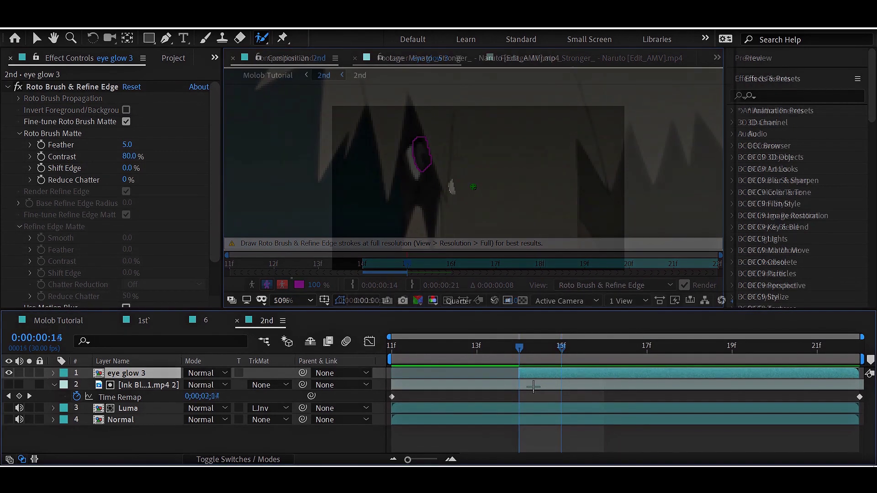
# - Add Key Cleaner to eye glow 3 to clean the roto edge
pyautogui.hotkey('ctrl', 'space')
pyautogui.write('k')
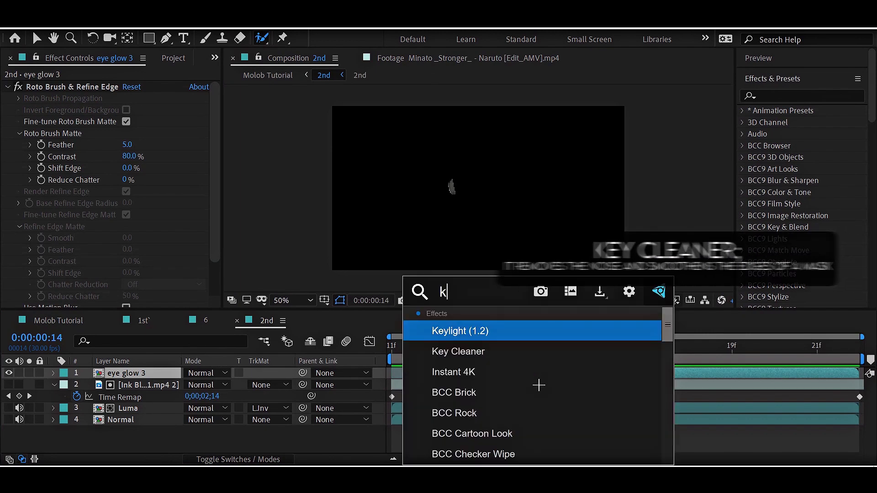
pyautogui.write('ey cle')
pyautogui.press('Return')
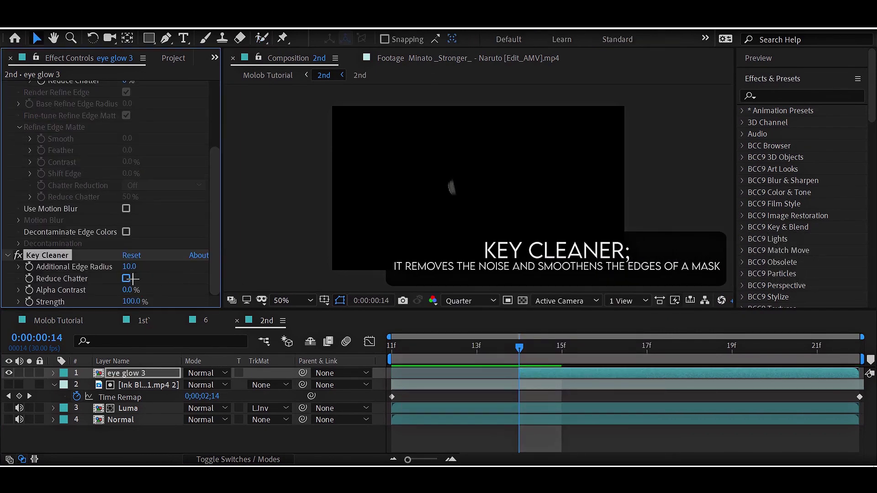
pyautogui.scroll(4, 125, 237)
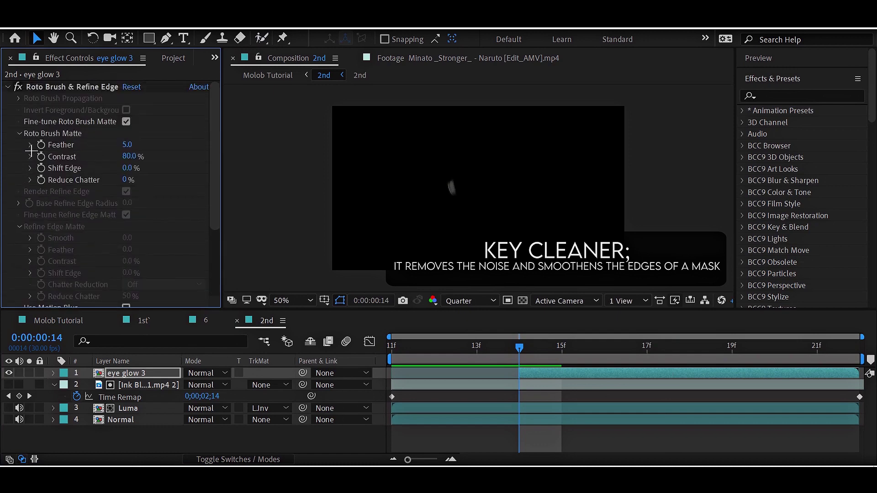
pyautogui.click(5, 87)
pyautogui.click(6, 99)
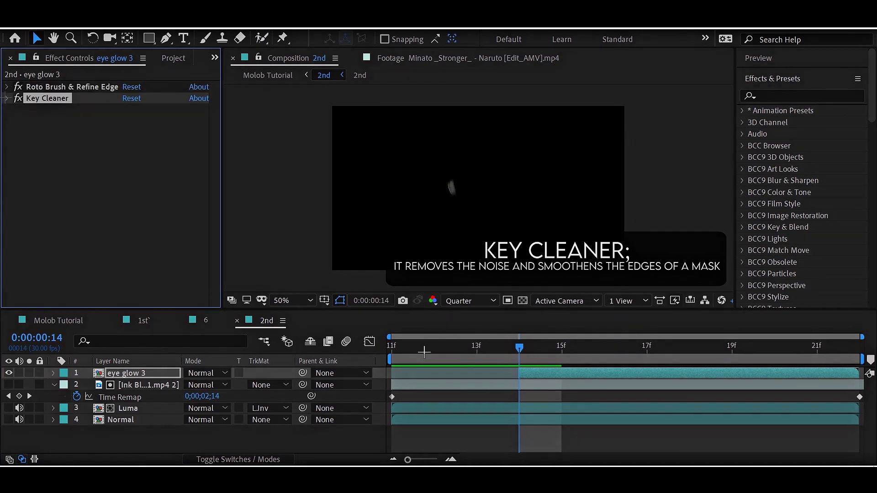
# - Add Tint with Map White To set to cyan #15C3E8
pyautogui.hotkey('ctrl', 'space')
pyautogui.write('tint')
pyautogui.press('Return')
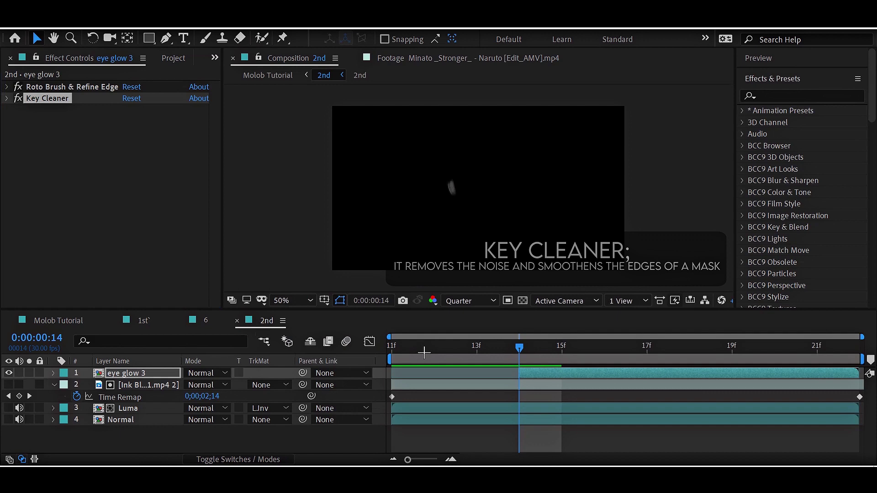
pyautogui.click(128, 134)
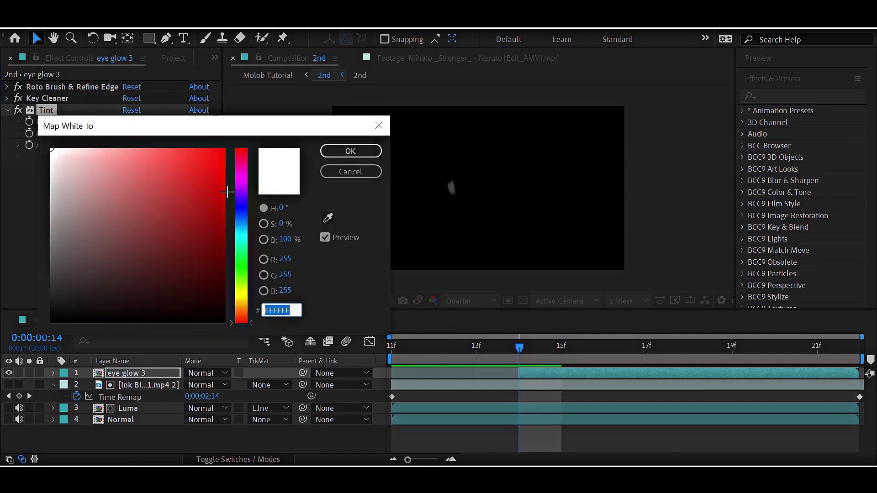
pyautogui.write('15C3E8')
pyautogui.click(329, 155)
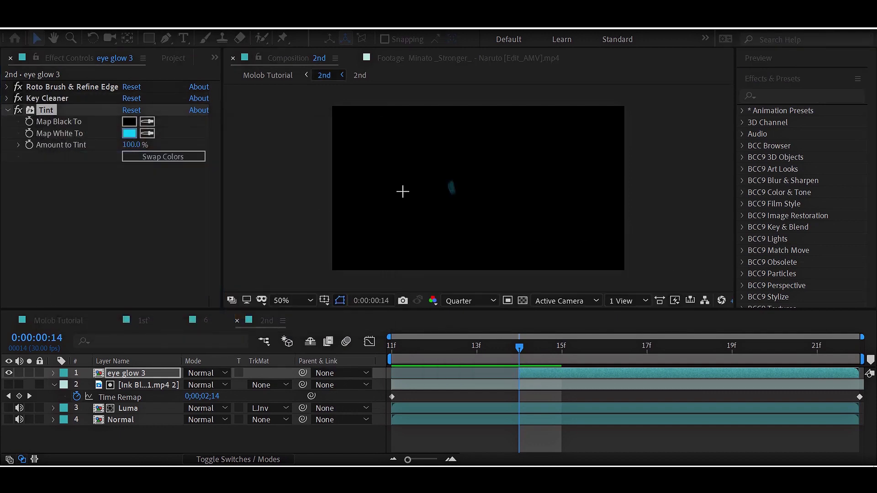
# - Add Deep Glow (Radius 1000, Exposure 4) and an Exposure effect to eye glow 3
pyautogui.hotkey('ctrl', 'space')
pyautogui.write('dee')
pyautogui.press('Return')
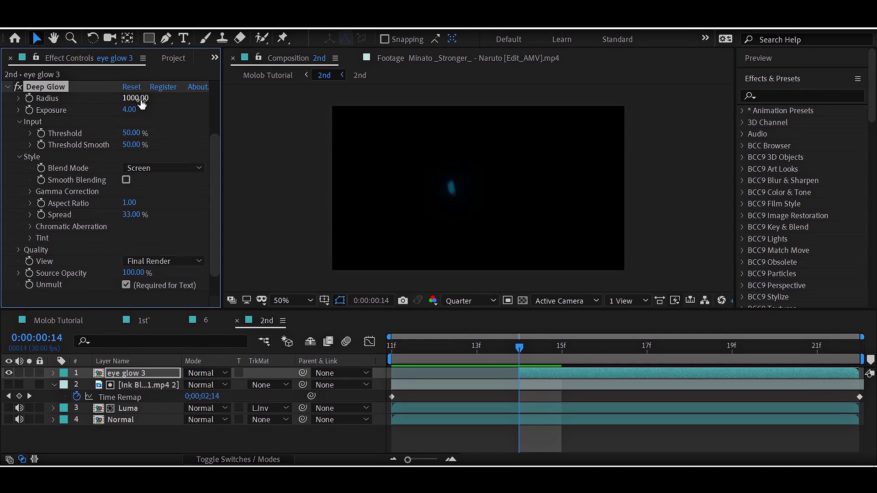
pyautogui.click(9, 89)
pyautogui.hotkey('ctrl', 'space')
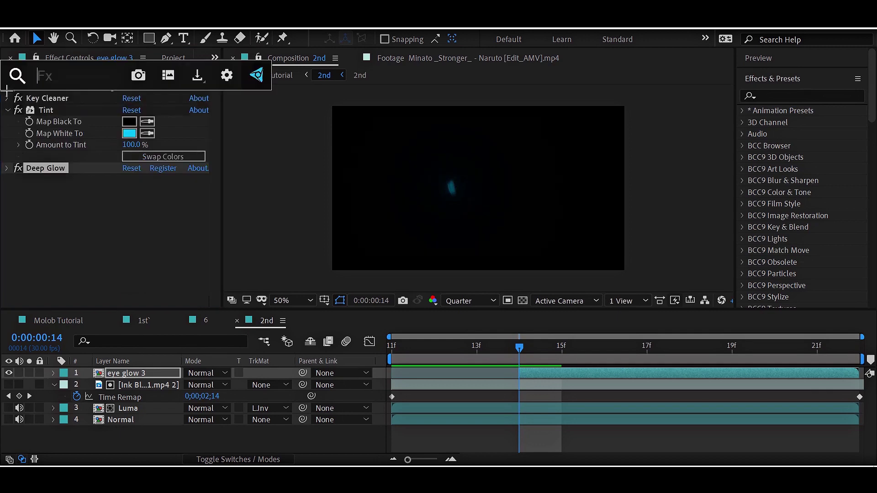
pyautogui.write('ex')
pyautogui.press('Down')
pyautogui.press('Return')
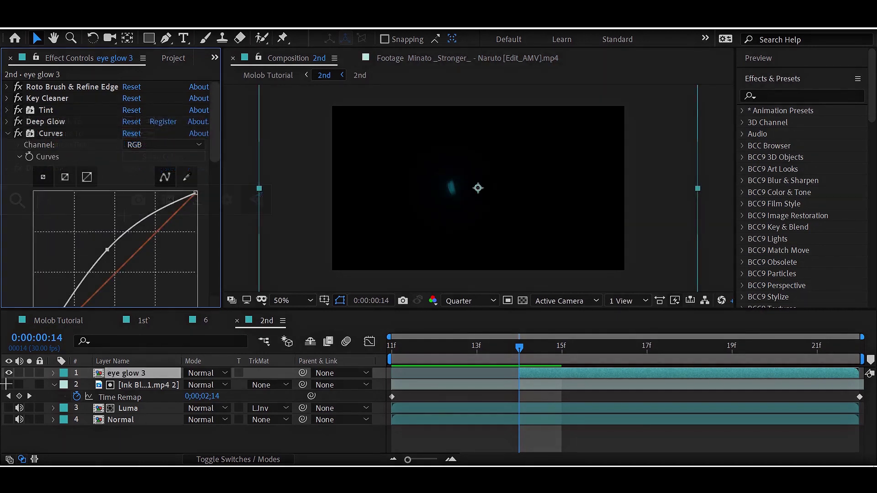
# - Turn on the Luma and Normal layers, hide the ink blot, and return to frame 13
pyautogui.moveTo(9, 408); pyautogui.dragTo(8, 419)
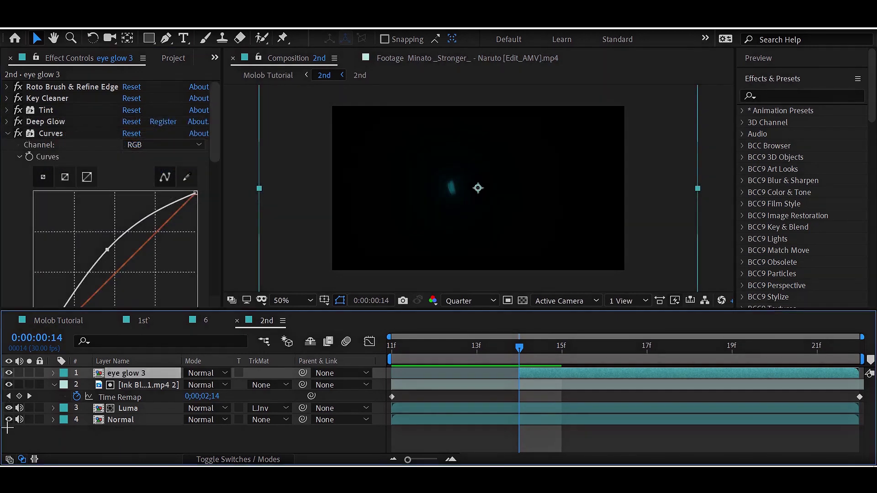
pyautogui.click(8, 385)
pyautogui.moveTo(486, 360)
pyautogui.mouseDown()
pyautogui.moveTo(401, 360)
pyautogui.moveTo(476, 384)
pyautogui.mouseUp()
# - Shift the Ink Blot layer left and down, then open the 3rd precomp at frame 22
pyautogui.click(476, 385)
pyautogui.moveTo(513, 210); pyautogui.dragTo(463, 230)
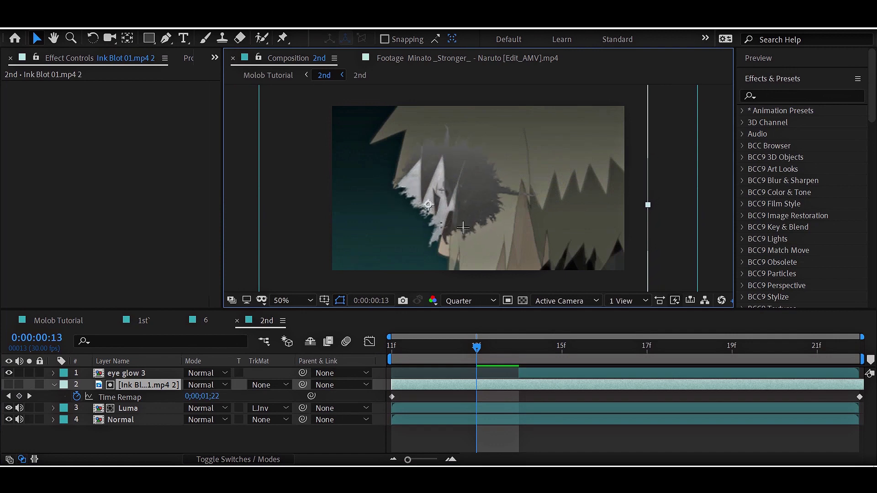
pyautogui.moveTo(395, 354); pyautogui.dragTo(475, 363)
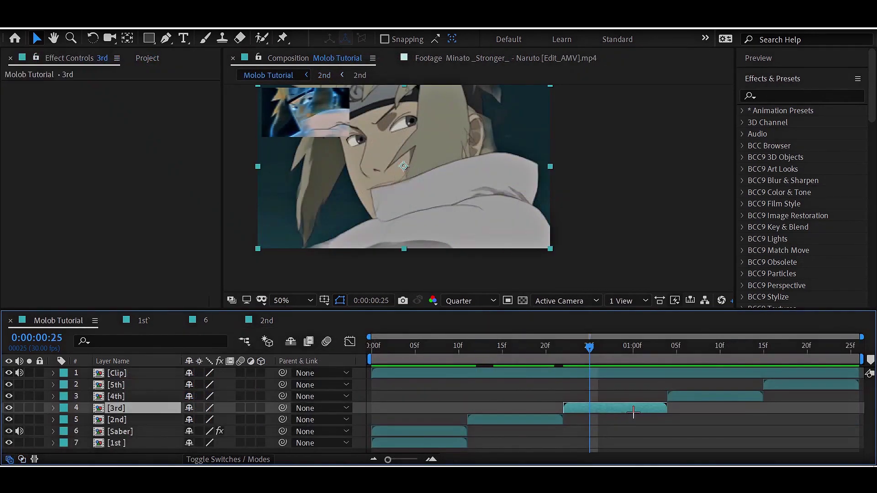
pyautogui.doubleClick(632, 411)
pyautogui.moveTo(510, 354); pyautogui.dragTo(391, 352)
# - Apply S_EdgeDetect to the 3rd layer
pyautogui.click(482, 376)
pyautogui.hotkey('ctrl', 'space')
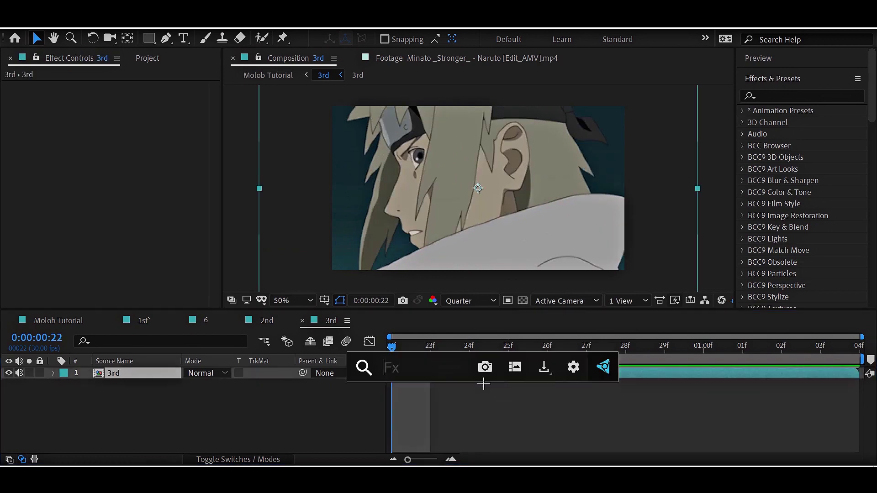
pyautogui.write('s_edge')
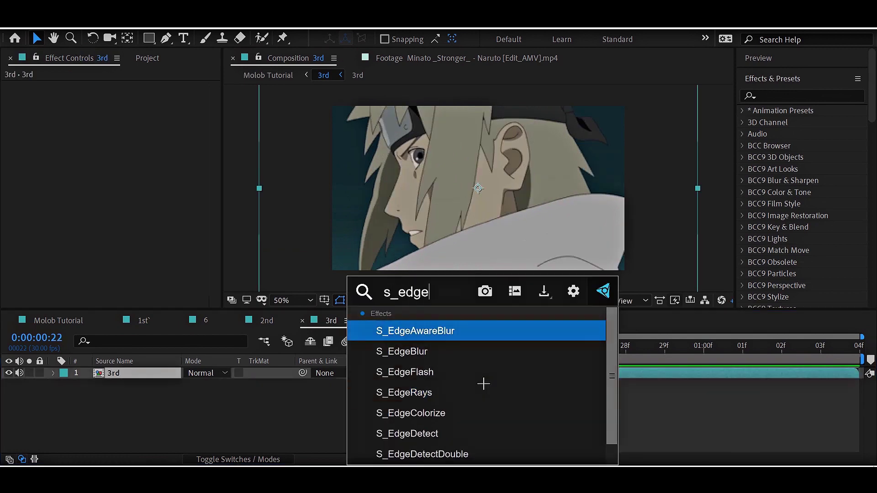
pyautogui.write('de')
pyautogui.press('Return')
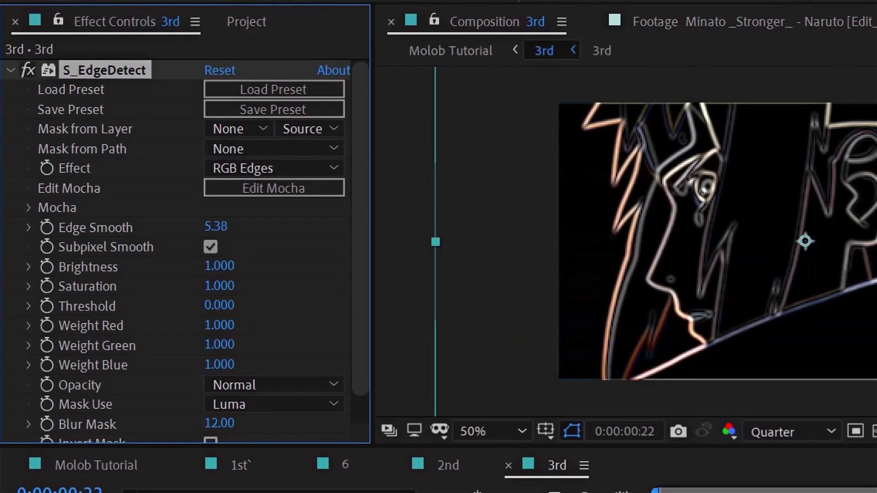
# - Set S_EdgeDetect's Edge Smooth to 0, Saturation to 0 and Threshold to 0.050, then collapse it
pyautogui.moveTo(217, 235); pyautogui.dragTo(169, 242)
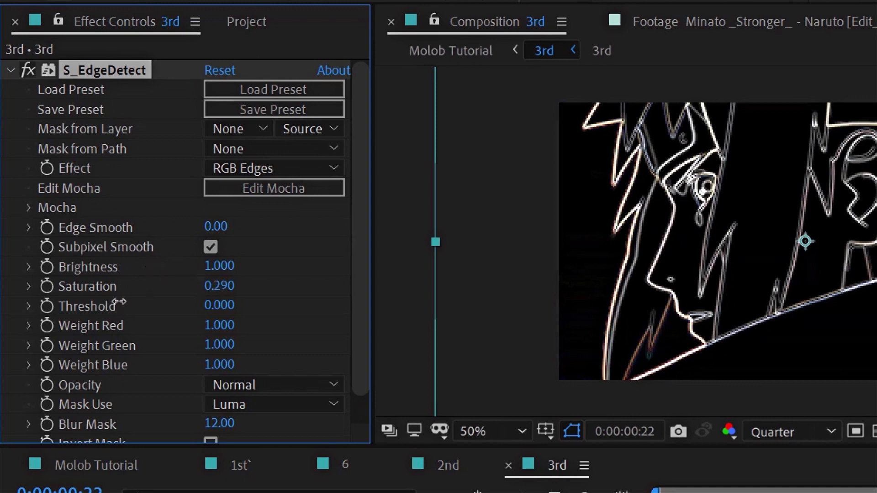
pyautogui.click(217, 283)
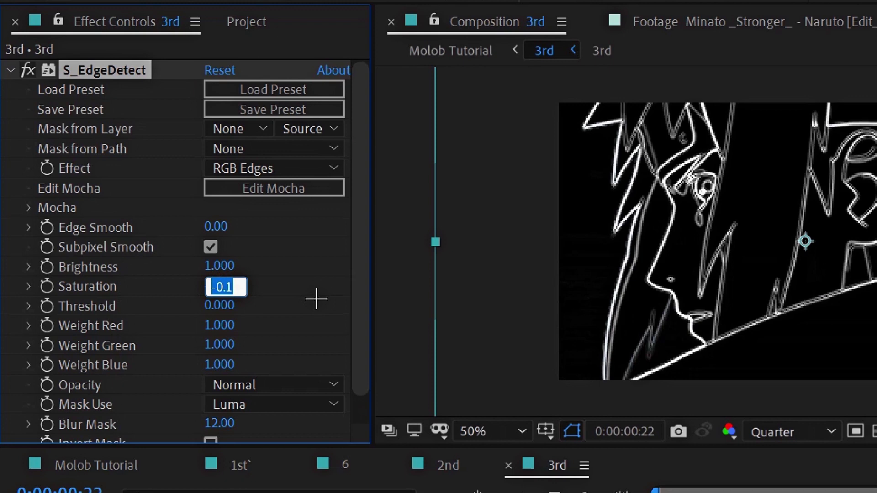
pyautogui.write('0')
pyautogui.click(328, 294)
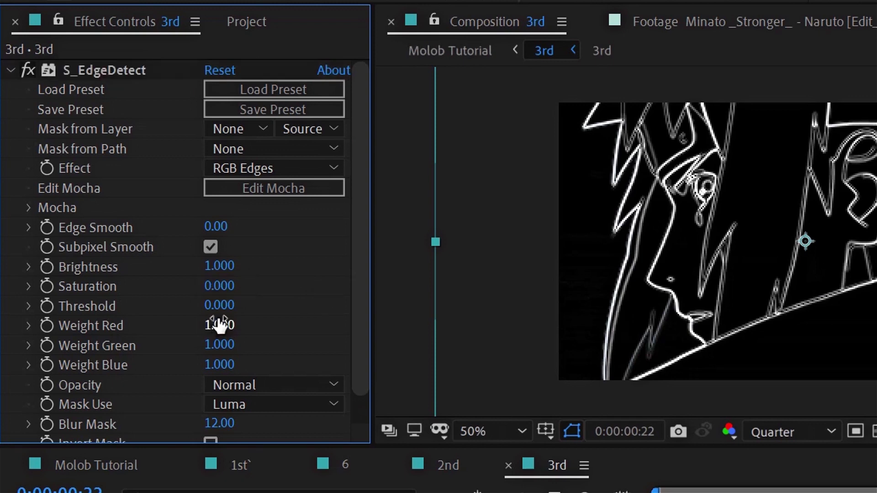
pyautogui.click(219, 306)
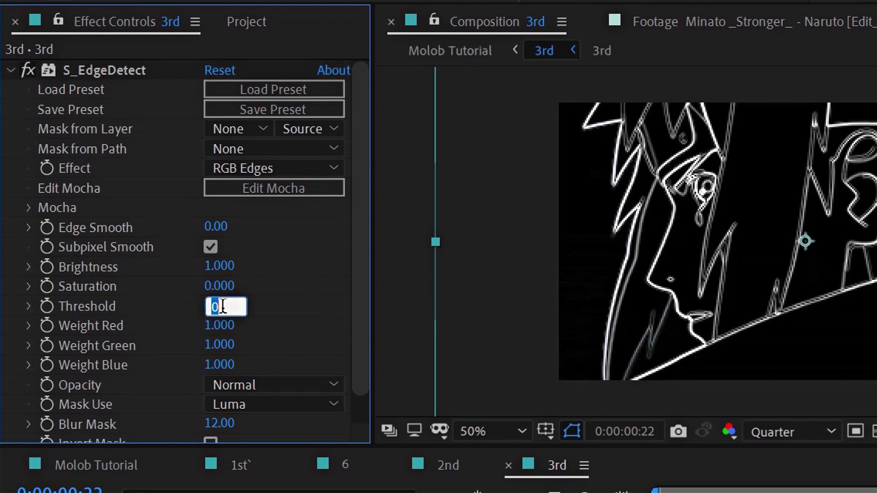
pyautogui.press('Return')
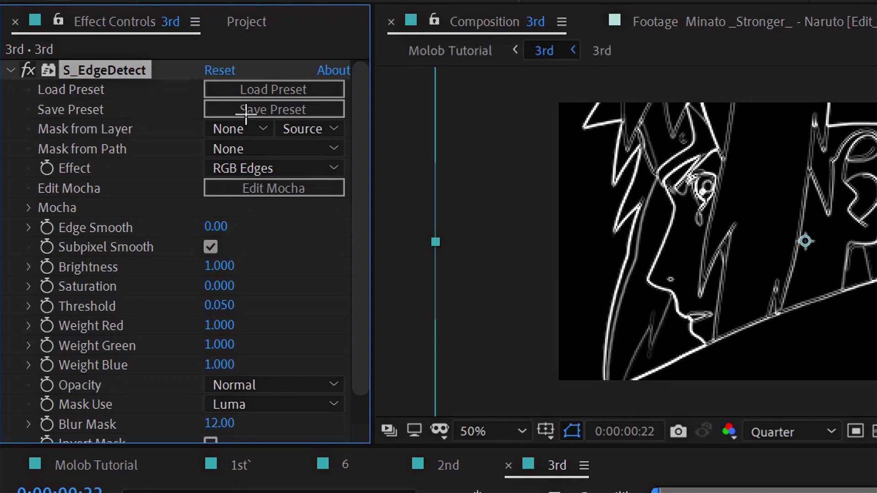
pyautogui.scroll(-1, 157, 217)
pyautogui.scroll(1, 17, 75)
pyautogui.click(11, 71)
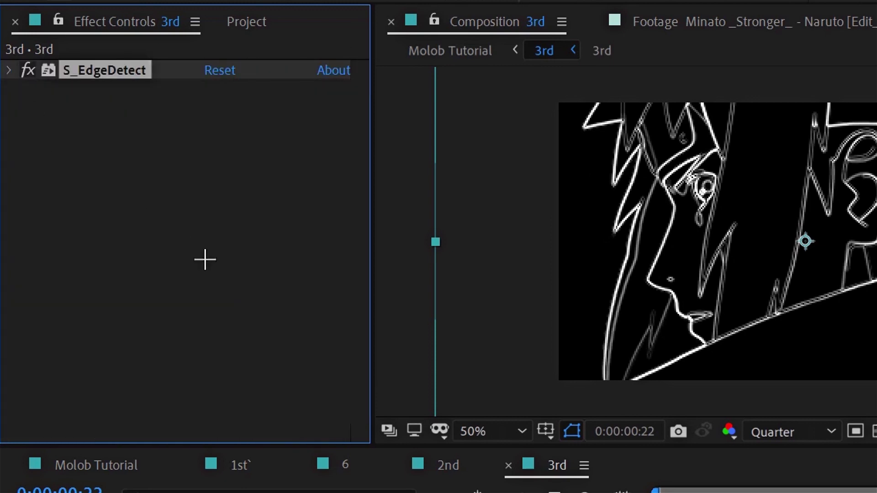
# - Add Deep Glow with Radius 200, Exposure 1.3 and Threshold 0%
pyautogui.hotkey('ctrl', 'space')
pyautogui.write('de')
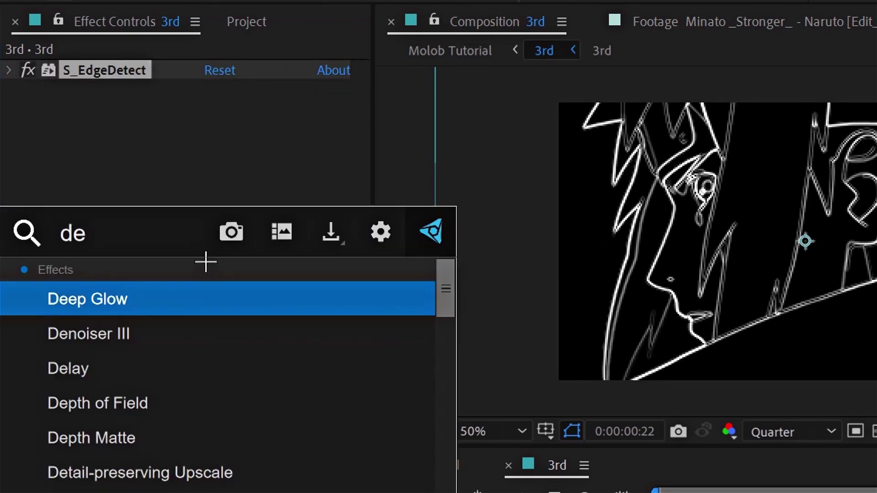
pyautogui.press('Return')
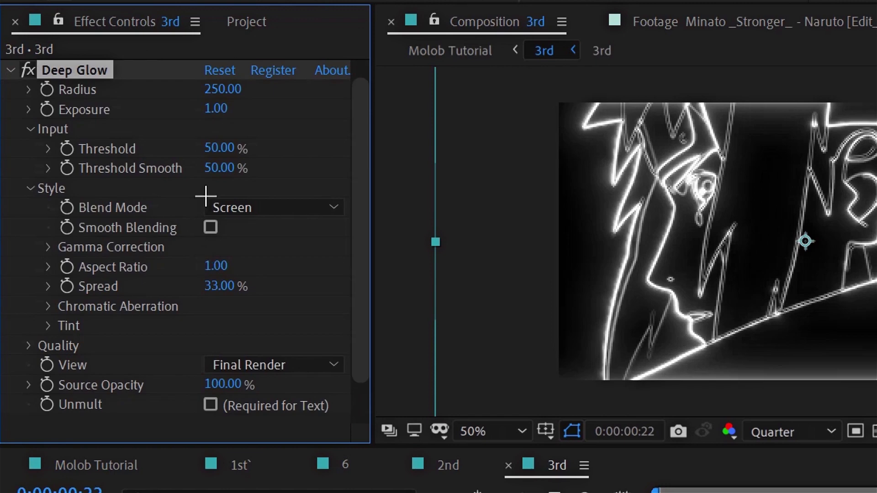
pyautogui.click(221, 89)
pyautogui.press('Return')
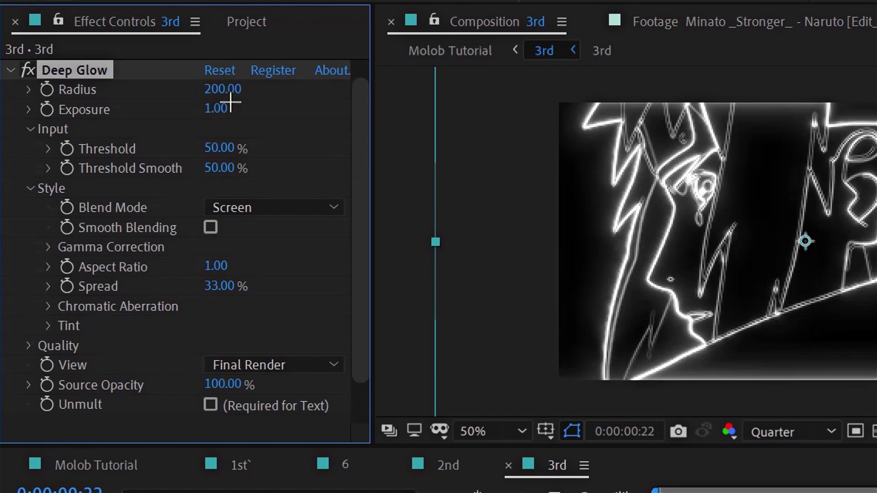
pyautogui.click(217, 109)
pyautogui.write('1.3')
pyautogui.press('Return')
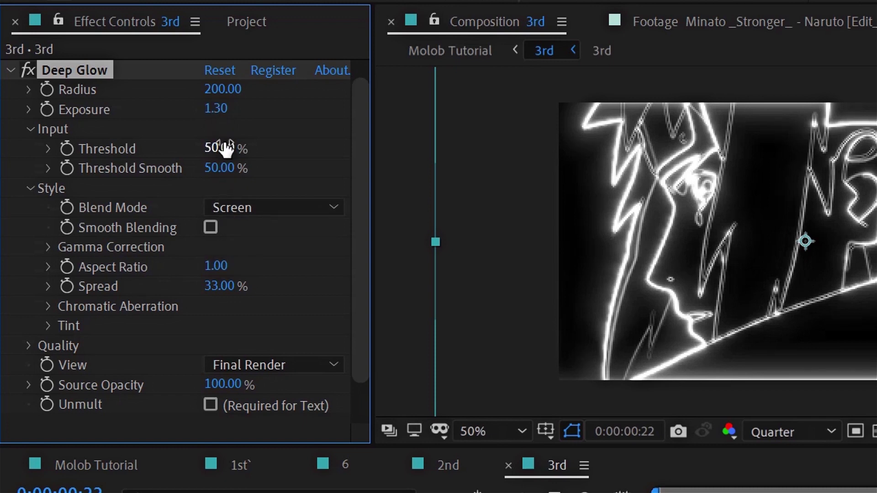
pyautogui.moveTo(223, 147); pyautogui.dragTo(18, 164)
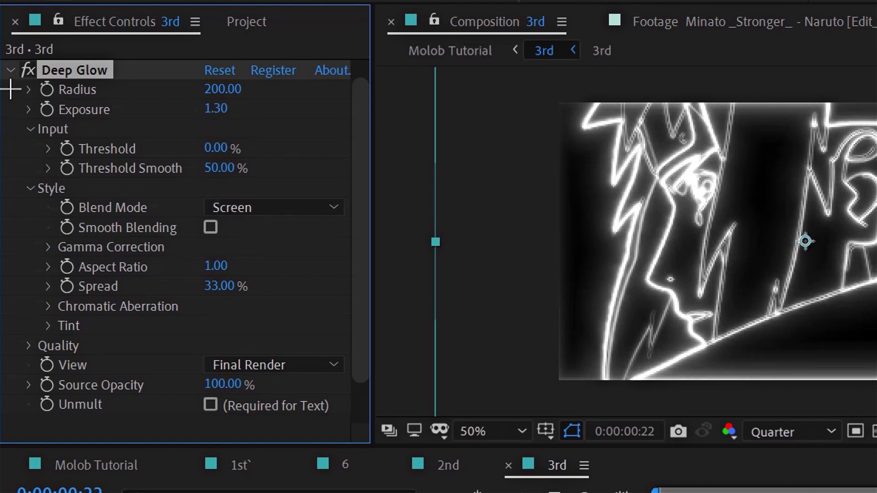
pyautogui.click(10, 72)
# - Add a Tint effect with Map White To set to a bright blue (00C6FF)
pyautogui.hotkey('ctrl', 'space')
pyautogui.write('tint')
pyautogui.press('Return')
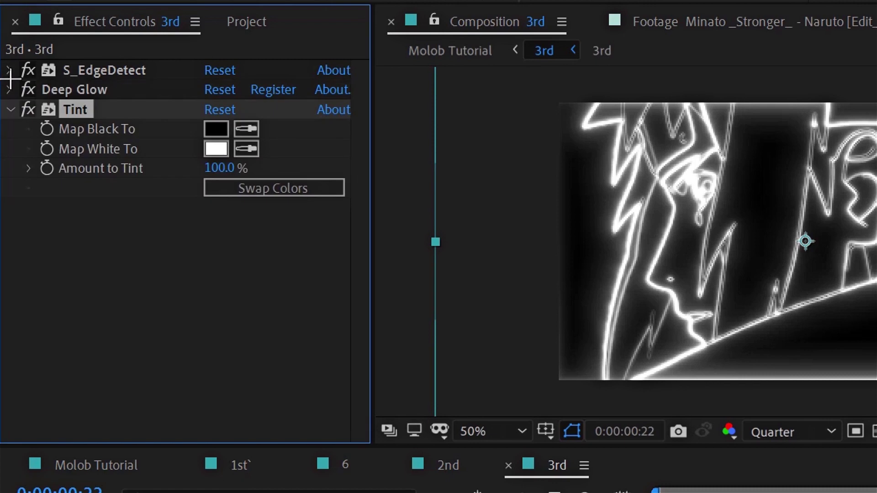
pyautogui.click(218, 149)
pyautogui.click(405, 321)
pyautogui.click(343, 195)
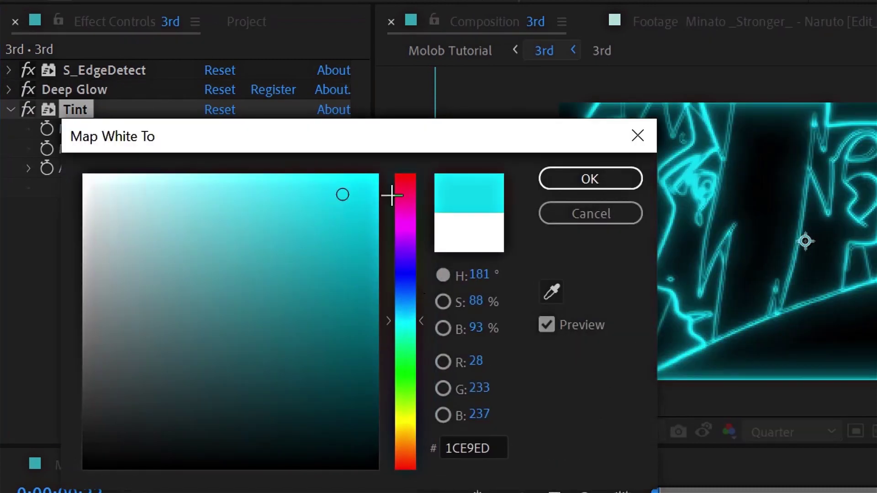
pyautogui.moveTo(358, 219); pyautogui.dragTo(378, 174)
pyautogui.moveTo(401, 211); pyautogui.dragTo(409, 306)
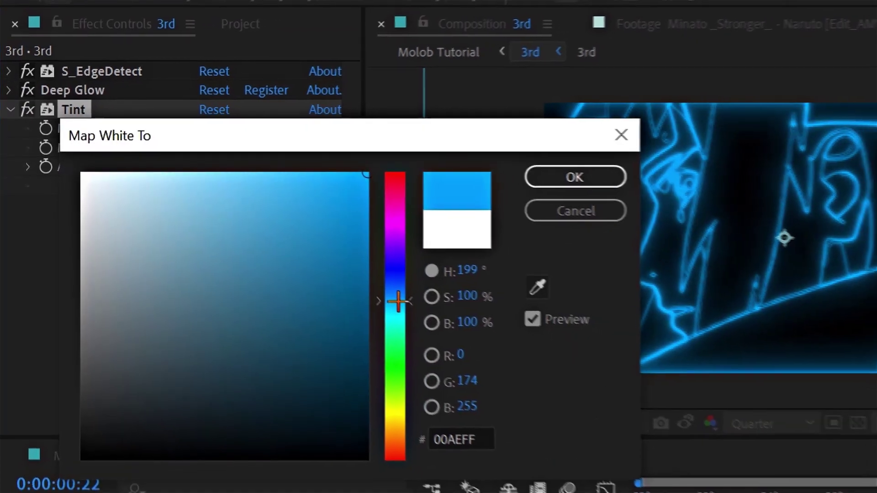
pyautogui.click(575, 178)
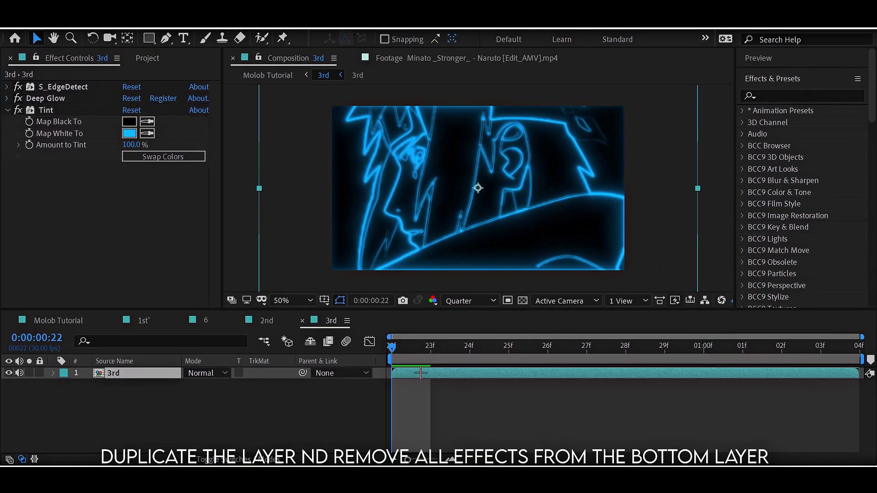
# - Duplicate the 3rd layer and remove all effects from the lower copy
pyautogui.hotkey('ctrl', 'd')
pyautogui.hotkey('ctrl', 'Down')
pyautogui.hotkey('ctrl', 'a')
pyautogui.press('Delete')
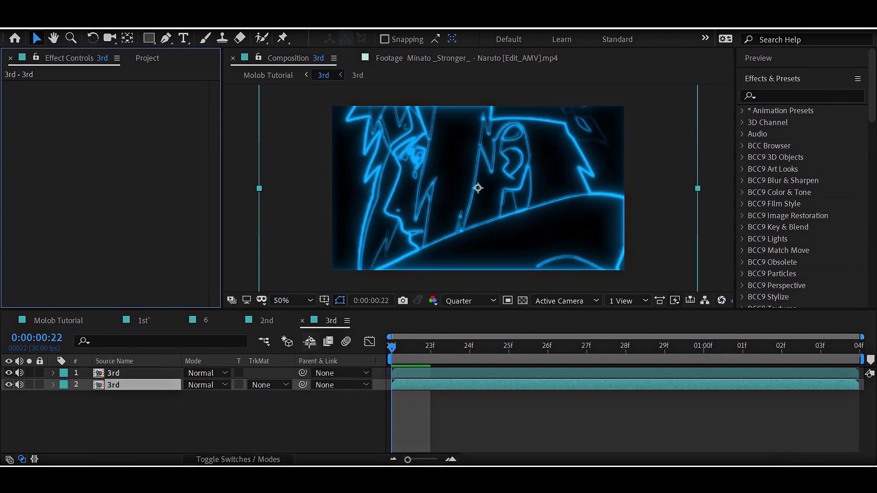
# - Keyframe the top copy's Opacity from 0% at 24f to 100% at 01:03 and preview the fade
pyautogui.press('pagedown')
pyautogui.press('pagedown')
pyautogui.hotkey('ctrl', 'Up')
pyautogui.press('t')
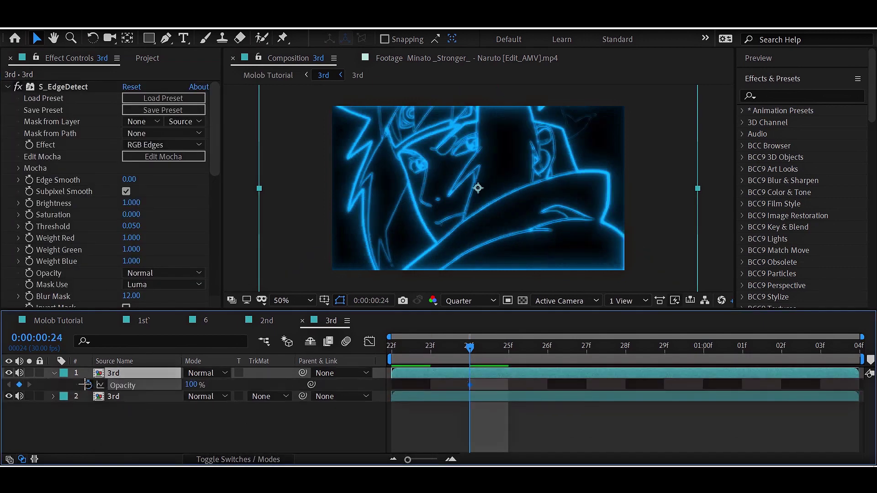
pyautogui.moveTo(506, 354); pyautogui.dragTo(796, 372)
pyautogui.click(139, 411)
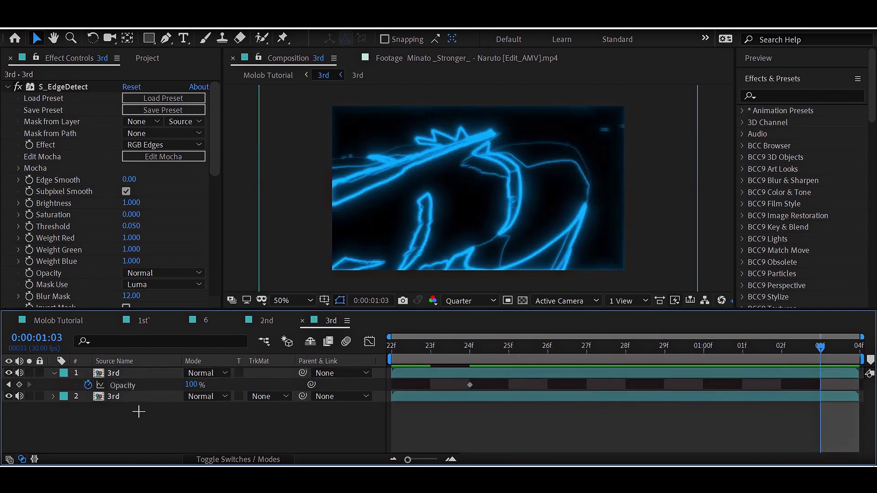
pyautogui.click(19, 385)
pyautogui.click(138, 425)
pyautogui.click(469, 347)
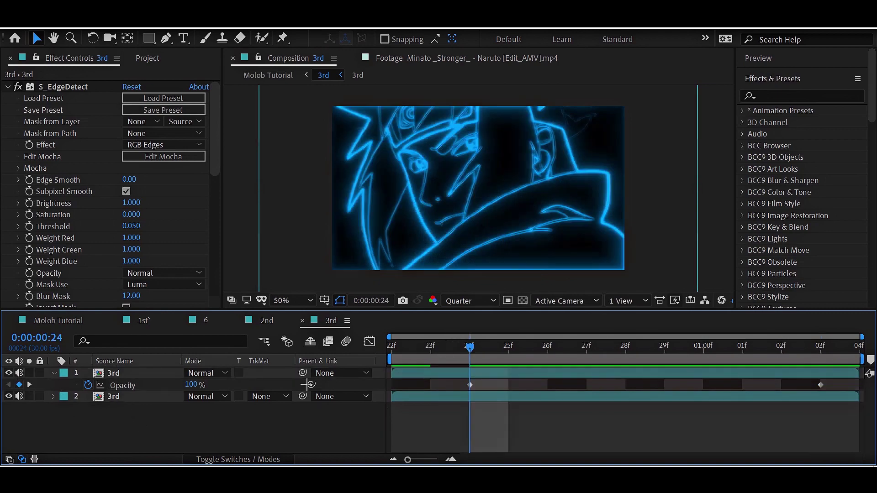
pyautogui.moveTo(191, 385); pyautogui.dragTo(137, 385)
pyautogui.click(393, 349)
pyautogui.press('space')
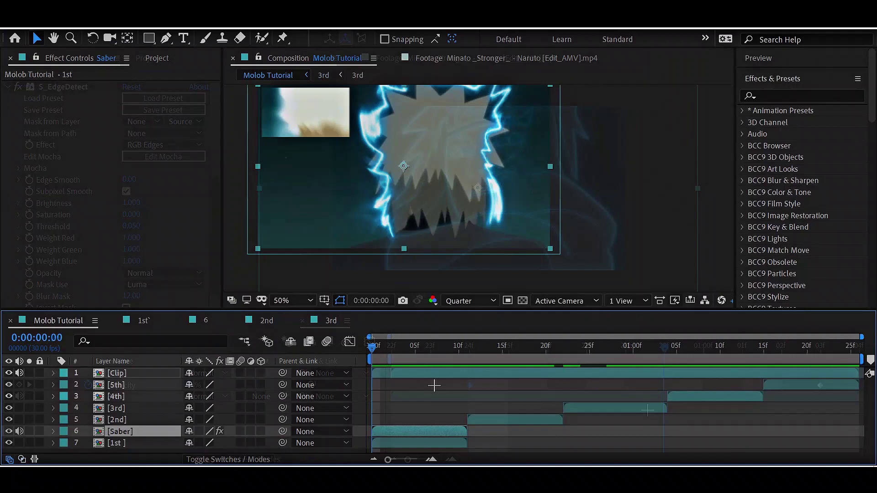
# - Add two short null layers, the upper one starting around 4f
pyautogui.hotkey('ctrl', 'alt', 'shift', 'y')
pyautogui.hotkey('alt', ']')
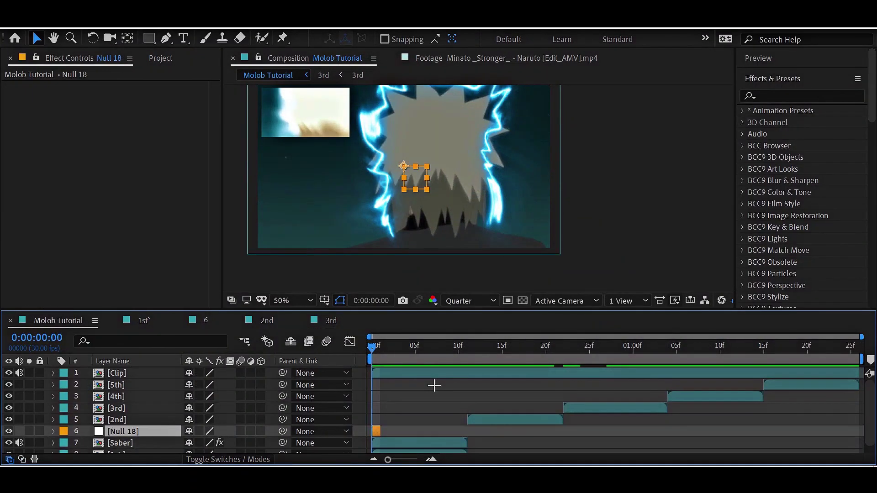
pyautogui.scroll(-1, 433, 375)
pyautogui.moveTo(380, 423); pyautogui.dragTo(473, 437)
pyautogui.hotkey('ctrl', 'd')
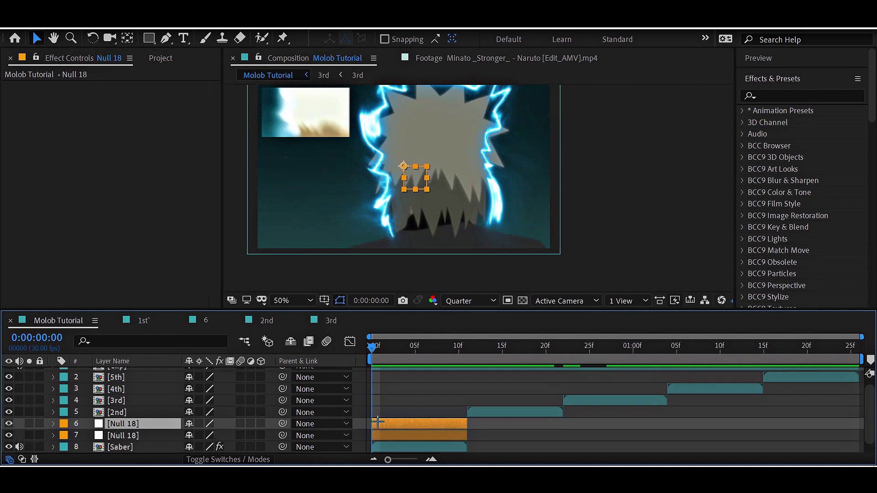
pyautogui.moveTo(378, 422); pyautogui.dragTo(409, 421)
pyautogui.scroll(-1, 453, 438)
# - Pre-compose Saber and 1st into '1st Clip' and parent it to the lower null
pyautogui.click(399, 436)
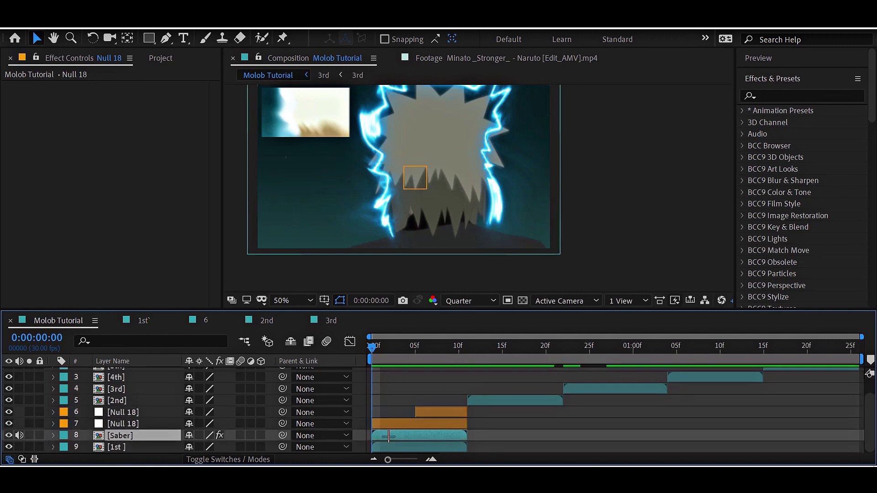
pyautogui.keyDown('shift'); pyautogui.click(425, 446); pyautogui.keyUp('shift')
pyautogui.hotkey('ctrl', 'shift', 'c')
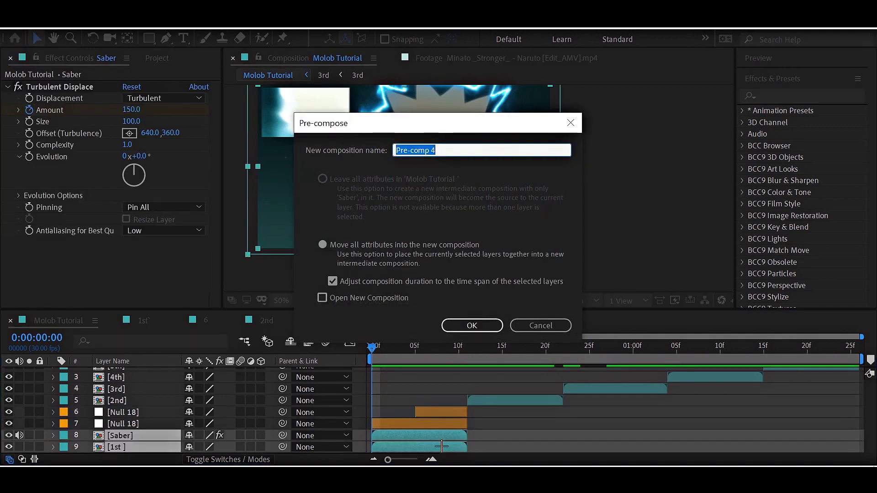
pyautogui.write('1st Clp')
pyautogui.press('Return')
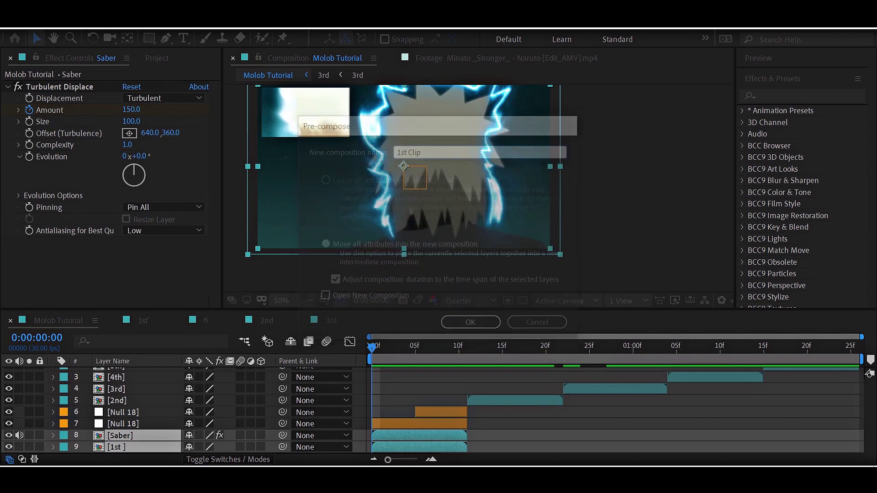
pyautogui.moveTo(282, 446); pyautogui.dragTo(121, 424)
# - Keyframe the lower null's Scale from 350% to 100% with Easy Ease and enable motion blur on 1st Clip
pyautogui.press('s')
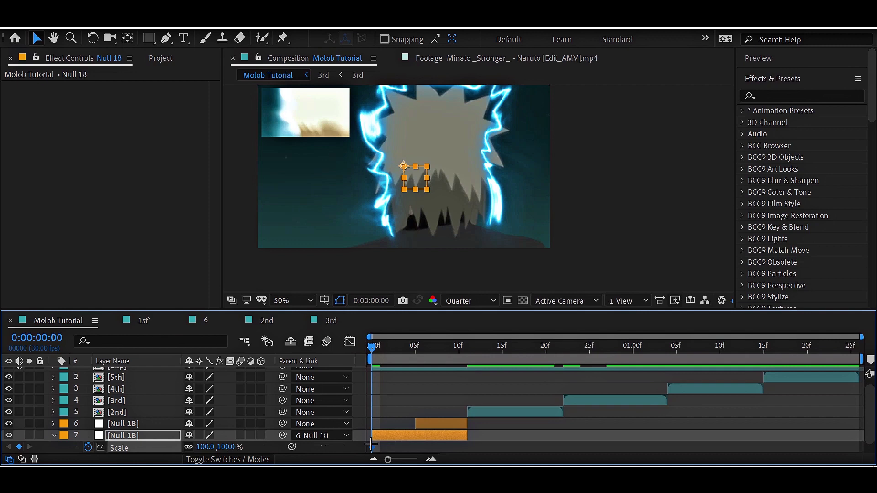
pyautogui.moveTo(416, 447); pyautogui.dragTo(459, 447)
pyautogui.scroll(-1, 495, 410)
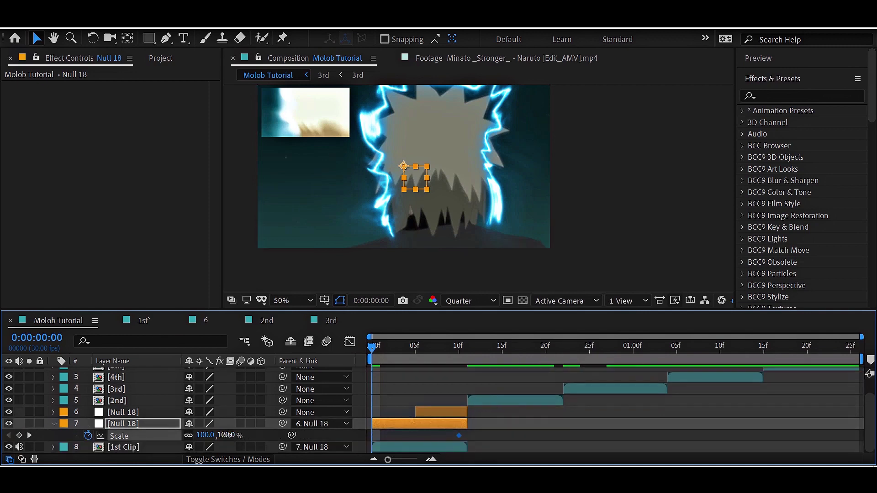
pyautogui.press('Return')
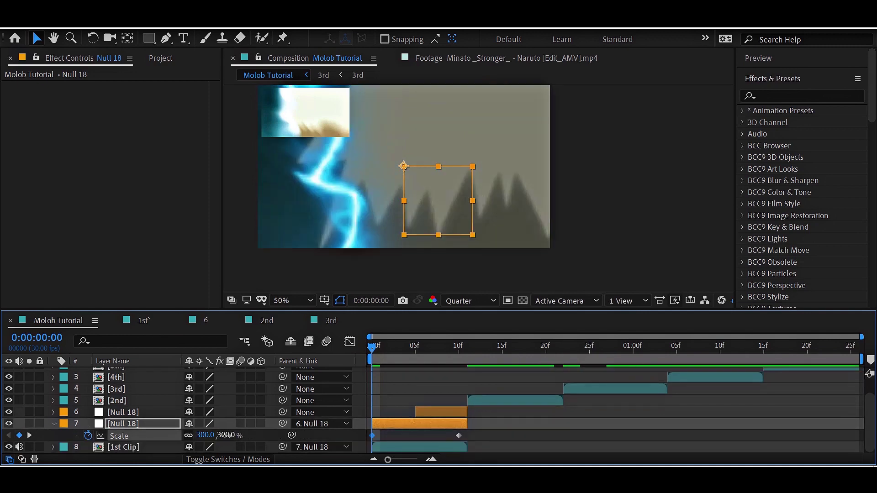
pyautogui.write('350')
pyautogui.press('Return')
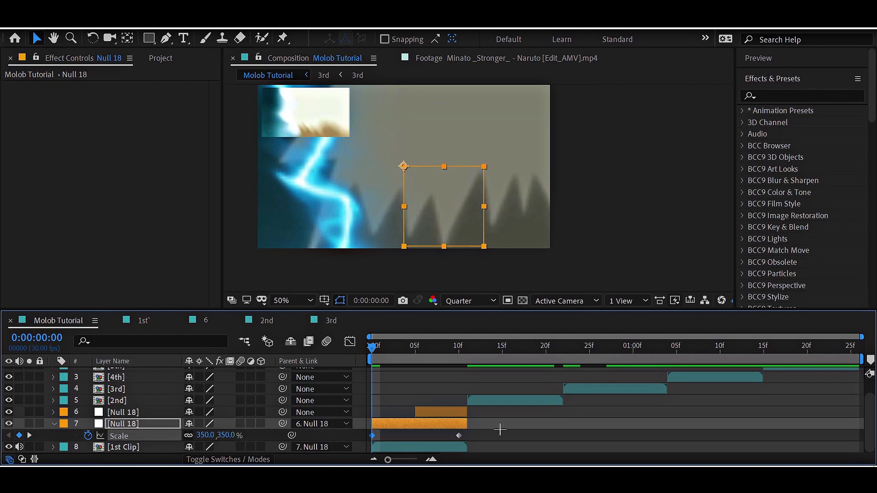
pyautogui.moveTo(500, 429); pyautogui.dragTo(343, 441)
pyautogui.press('F9')
pyautogui.click(240, 447)
# - Enable composition motion blur and reshape the lower null's Scale curve for a steep start and long settle
pyautogui.click(327, 341)
pyautogui.click(350, 341)
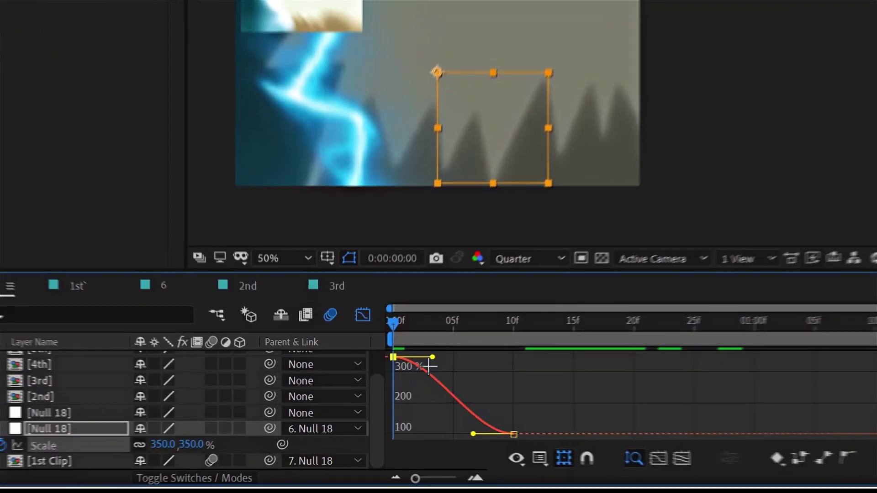
pyautogui.moveTo(431, 356); pyautogui.dragTo(356, 415)
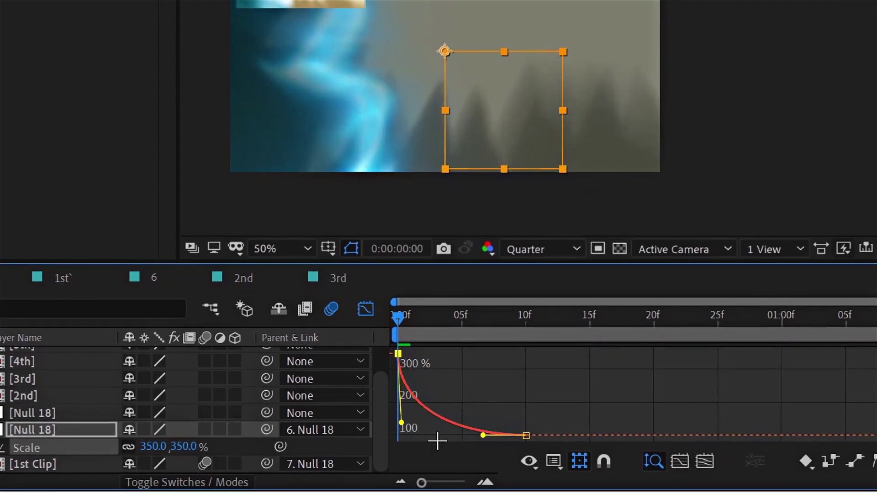
pyautogui.moveTo(483, 435); pyautogui.dragTo(397, 435)
pyautogui.press('pagedown')
pyautogui.press('pagedown')
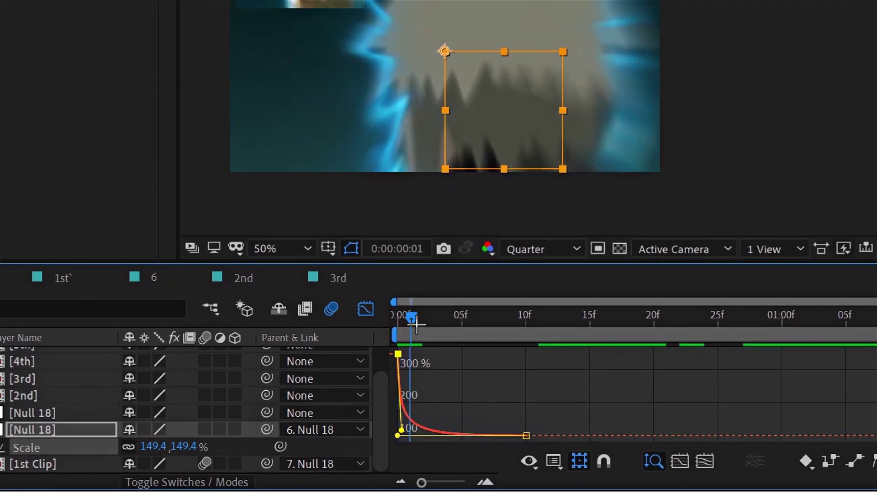
pyautogui.press('pagedown')
pyautogui.press('pagedown')
pyautogui.press('pagedown')
pyautogui.press('pagedown')
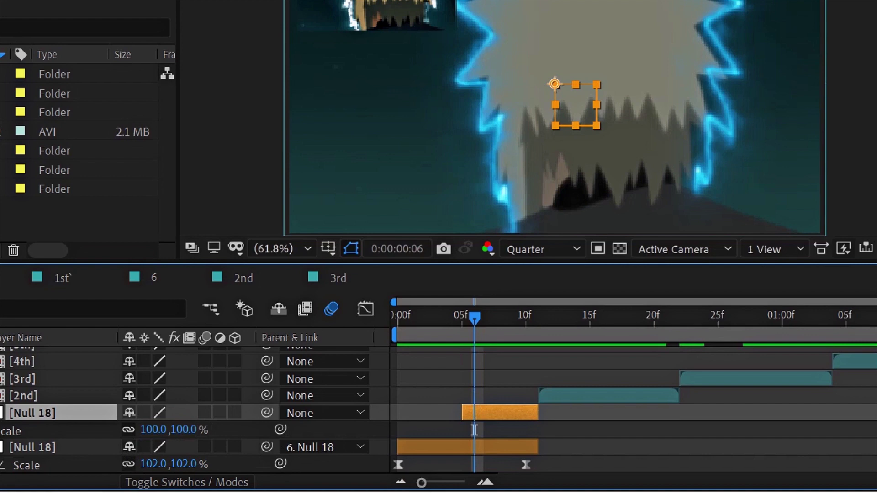
pyautogui.click(314, 429)
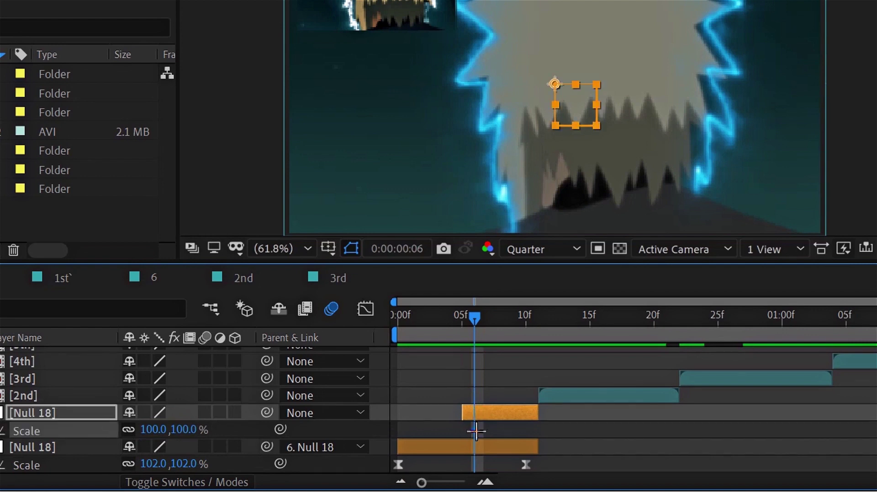
pyautogui.moveTo(477, 314); pyautogui.dragTo(525, 315)
# - Keyframe Null 18's Scale to 230%, ease it, and curve it into a late sharp acceleration
pyautogui.click(178, 429)
pyautogui.press('Return')
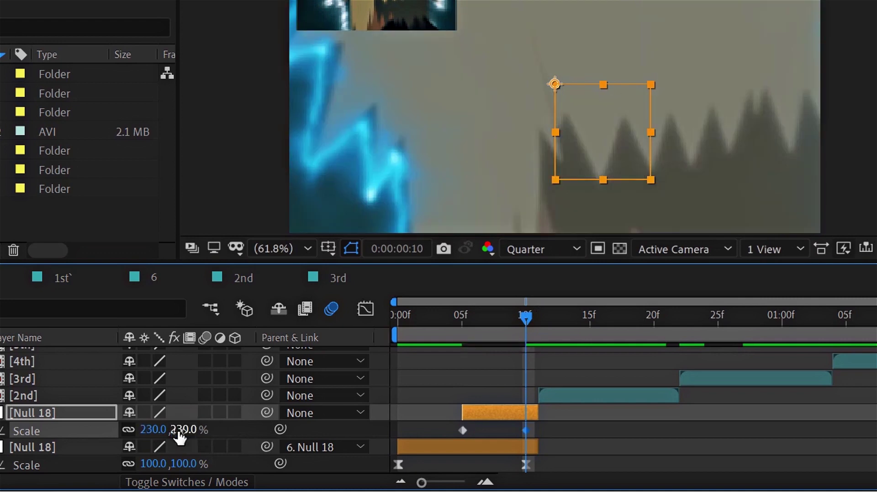
pyautogui.moveTo(526, 430); pyautogui.dragTo(440, 440)
pyautogui.press('F9')
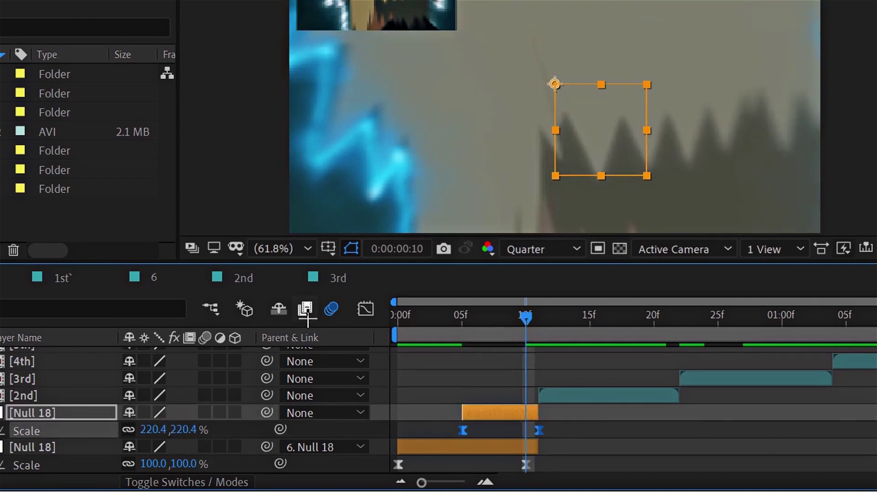
pyautogui.click(365, 309)
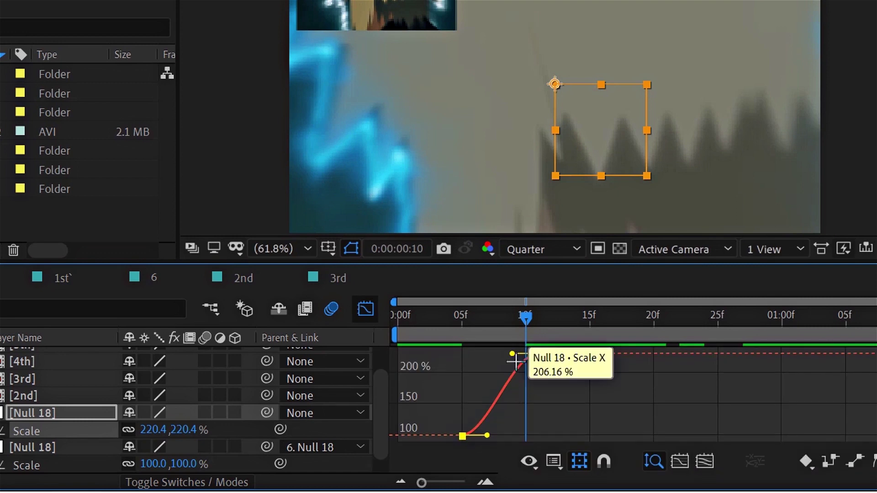
pyautogui.moveTo(514, 358); pyautogui.dragTo(525, 436)
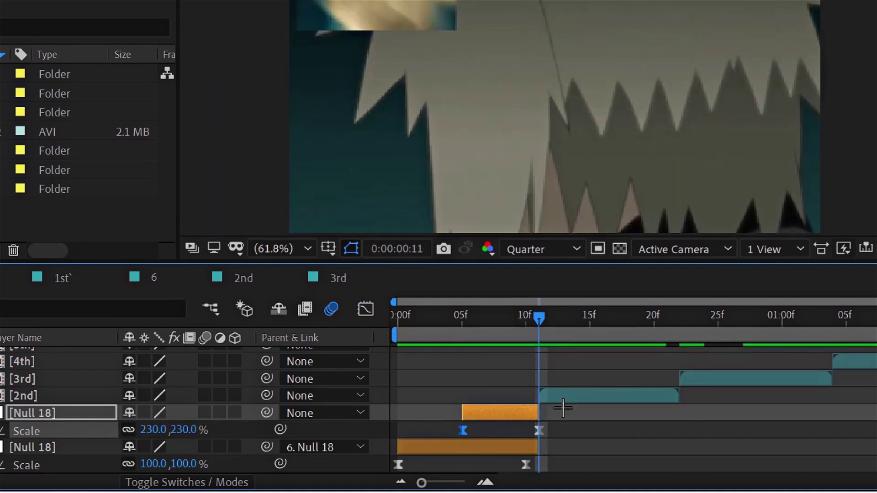
# - Trim Adjustment Layer 30 to span roughly 0:00:00:29 to 0:00:01:11
pyautogui.click(562, 410)
pyautogui.click(569, 396)
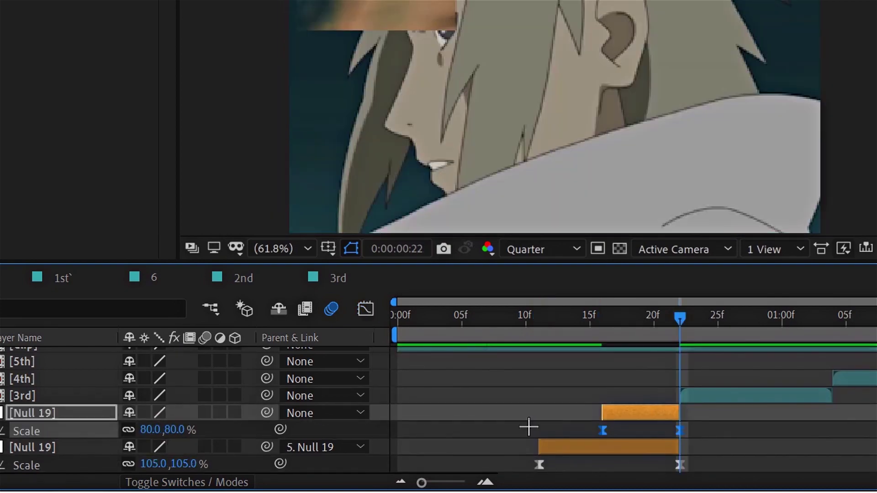
pyautogui.hotkey('shift', 'F3')
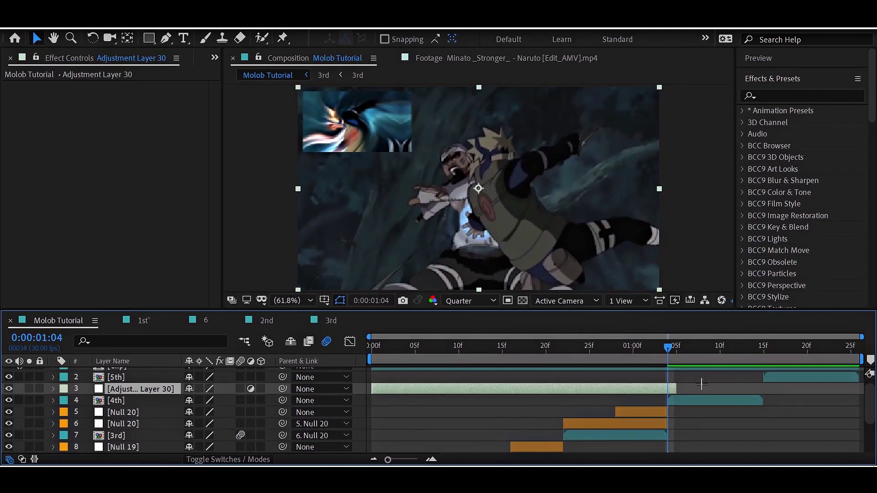
pyautogui.hotkey('alt', '[')
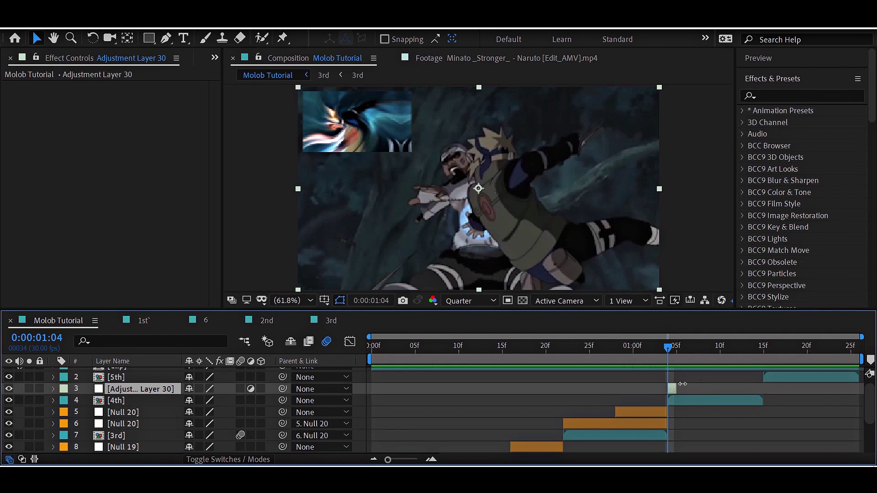
pyautogui.moveTo(682, 384); pyautogui.dragTo(733, 389)
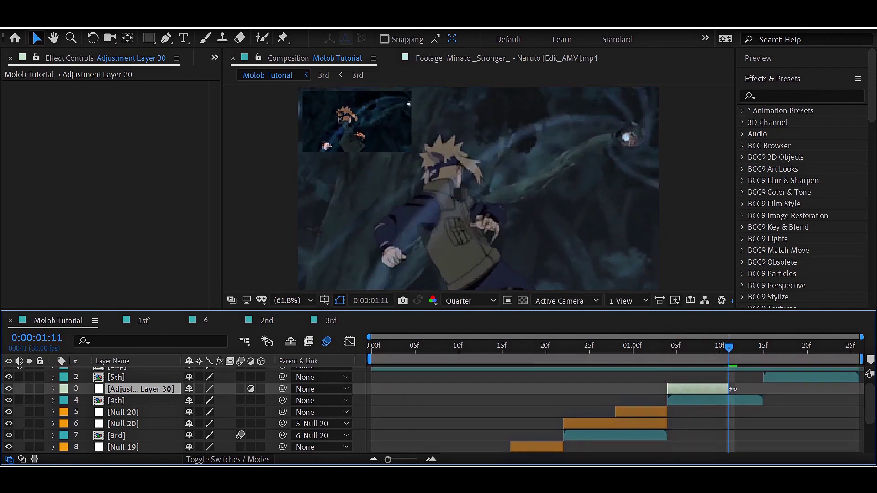
pyautogui.moveTo(668, 389); pyautogui.dragTo(623, 388)
pyautogui.moveTo(627, 346); pyautogui.dragTo(598, 346)
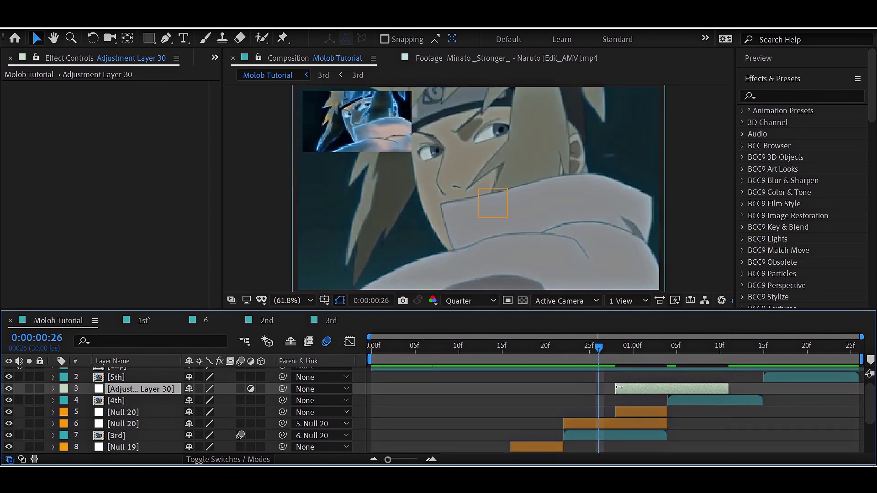
# - Apply Warp to Adjustment Layer 30 with Warp Style set to Twist
pyautogui.hotkey('ctrl', 'space')
pyautogui.write('war')
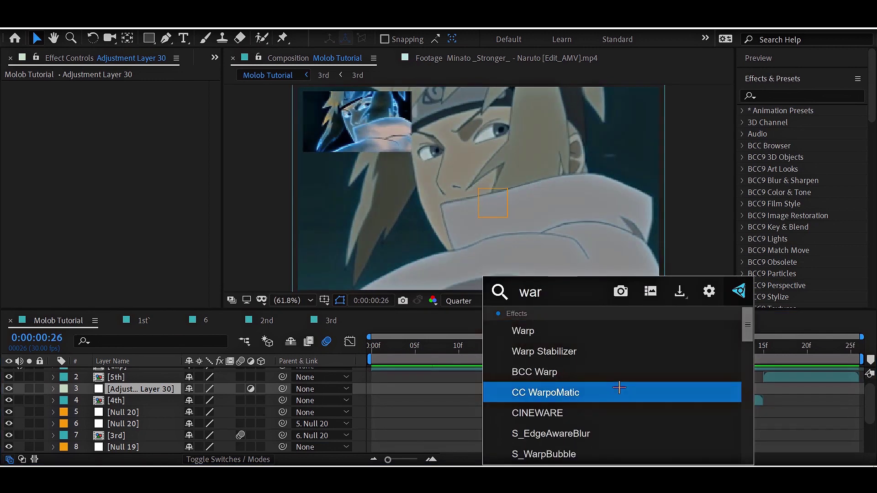
pyautogui.press('Up')
pyautogui.press('Up')
pyautogui.press('Up')
pyautogui.press('Return')
pyautogui.moveTo(623, 346); pyautogui.dragTo(615, 346)
pyautogui.click(169, 97)
pyautogui.click(173, 293)
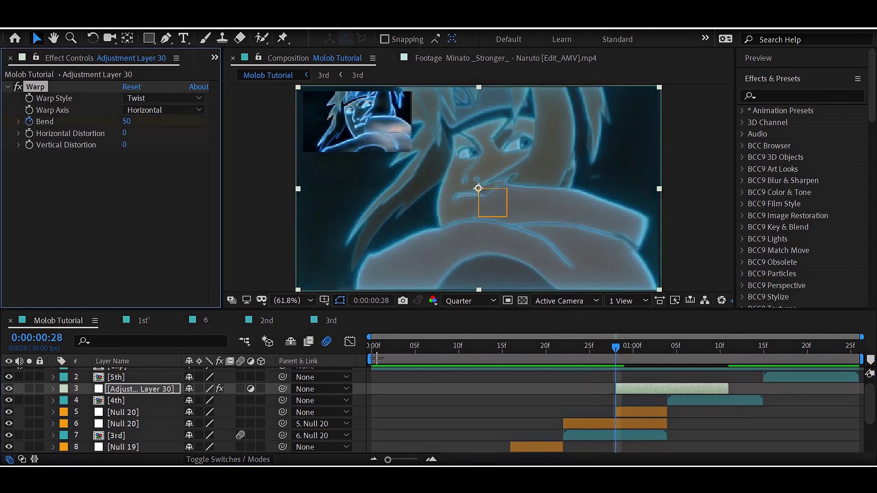
# - Keyframe Bend at 0 at frame 28, 100 near 01:03, and −100 at 01:04
pyautogui.press('u')
pyautogui.click(190, 412)
pyautogui.write('100')
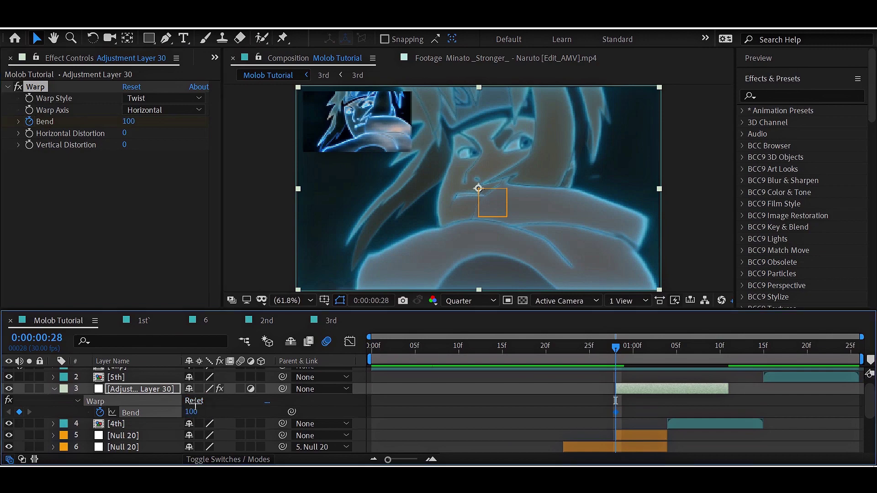
pyautogui.moveTo(616, 413); pyautogui.dragTo(665, 424)
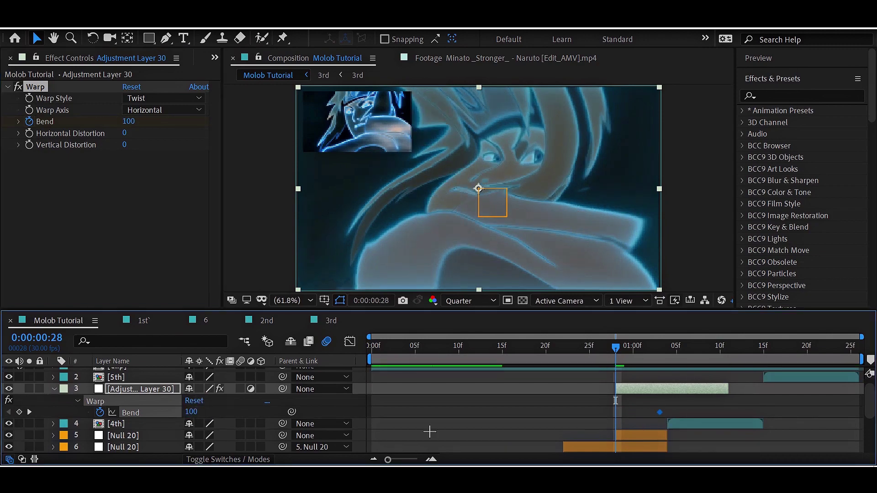
pyautogui.click(188, 414)
pyautogui.write('0')
pyautogui.press('Return')
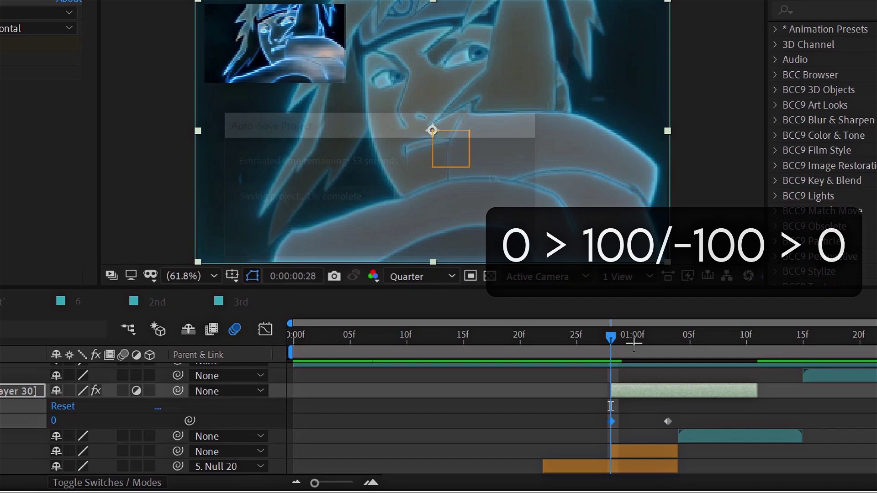
pyautogui.moveTo(634, 344); pyautogui.dragTo(678, 354)
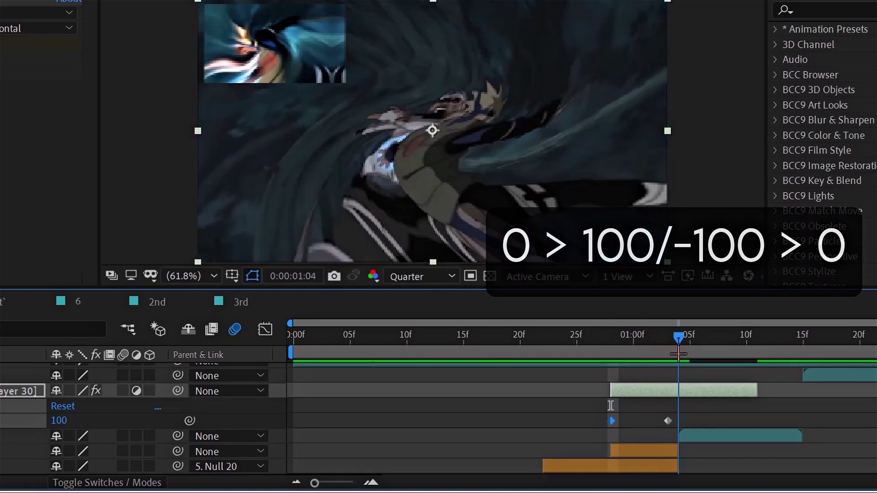
pyautogui.click(60, 421)
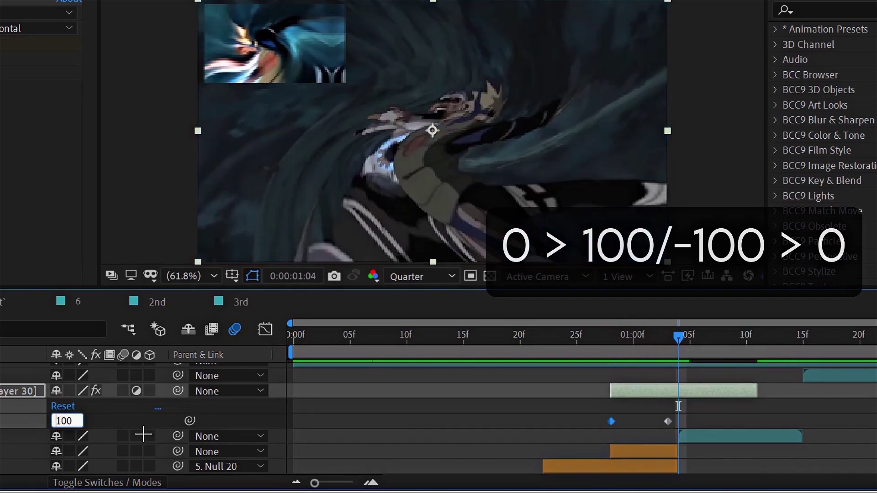
pyautogui.write('-')
pyautogui.press('Return')
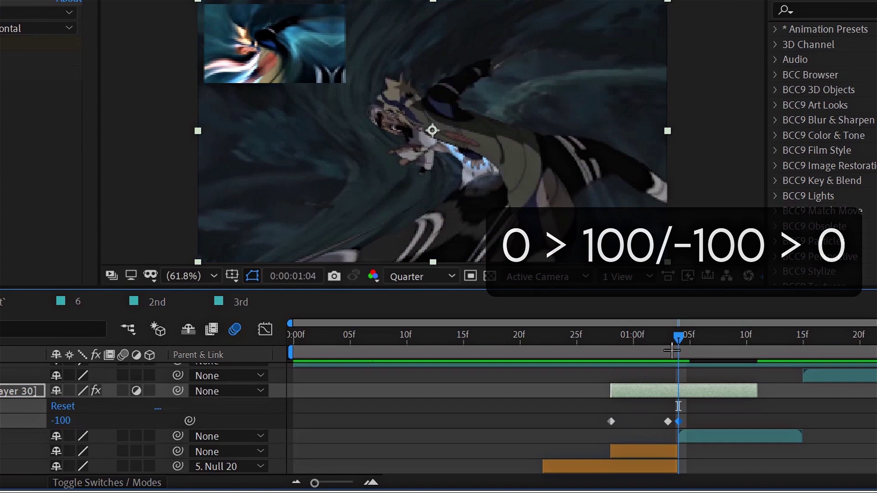
# - Return Bend to 0 at 01:11 by copying the first keyframe, then Easy Ease all four
pyautogui.moveTo(672, 351); pyautogui.dragTo(757, 349)
pyautogui.click(607, 432)
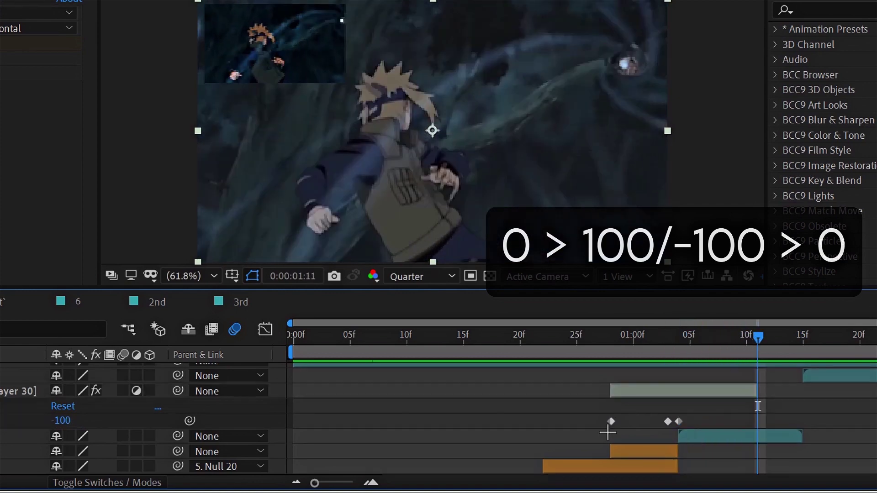
pyautogui.click(611, 421)
pyautogui.hotkey('ctrl', 'c')
pyautogui.hotkey('ctrl', 'v')
pyautogui.moveTo(773, 401); pyautogui.dragTo(587, 442)
pyautogui.press('F9')
# - Extend the adjustment layer slightly earlier and later around the first and last Bend keyframes
pyautogui.click(597, 423)
pyautogui.click(611, 421)
pyautogui.moveTo(612, 395); pyautogui.dragTo(599, 395)
pyautogui.click(757, 421)
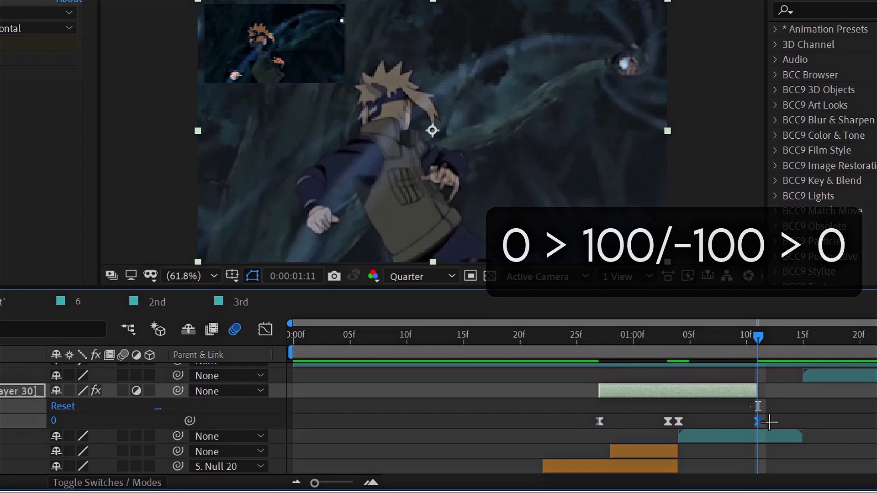
pyautogui.moveTo(756, 394); pyautogui.dragTo(822, 417)
# - Reshape the Bend value curve around the 100 peak and −100 keyframe in the Graph Editor
pyautogui.click(265, 329)
pyautogui.moveTo(712, 441); pyautogui.dragTo(681, 418)
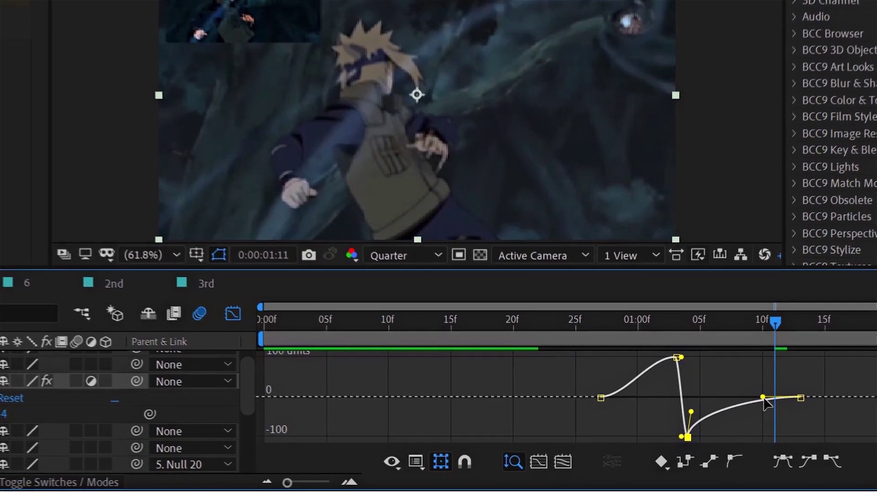
pyautogui.click(679, 354)
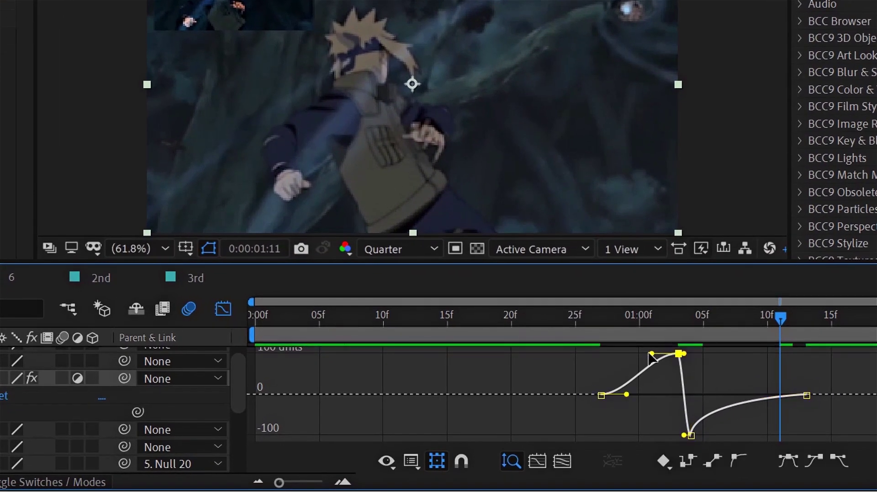
pyautogui.moveTo(648, 356); pyautogui.dragTo(662, 397)
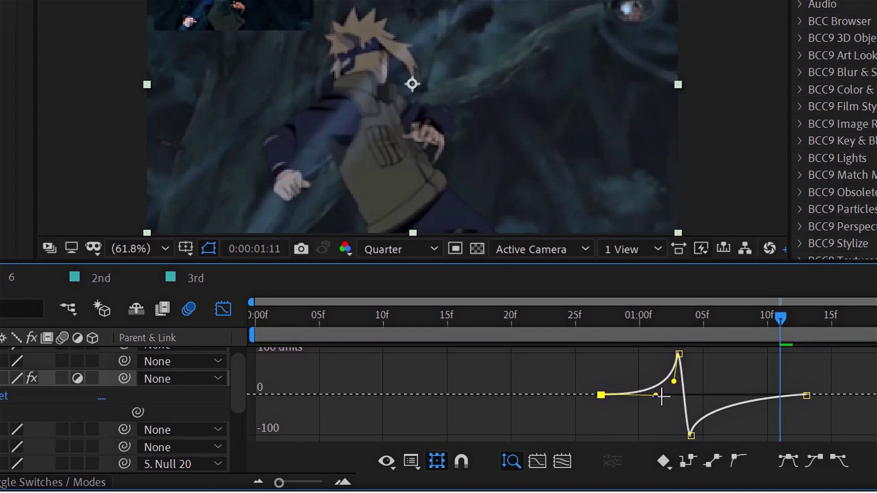
pyautogui.hotkey('shift', 'F3')
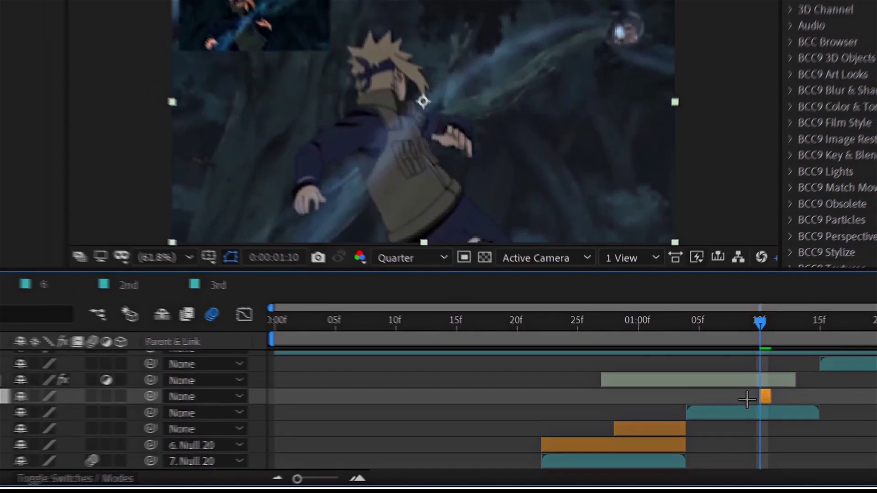
# - Extend Null 21 to end with the 4th clip and parent the 4th clip to it
pyautogui.hotkey('ctrl', 's')
pyautogui.moveTo(738, 402); pyautogui.dragTo(763, 401)
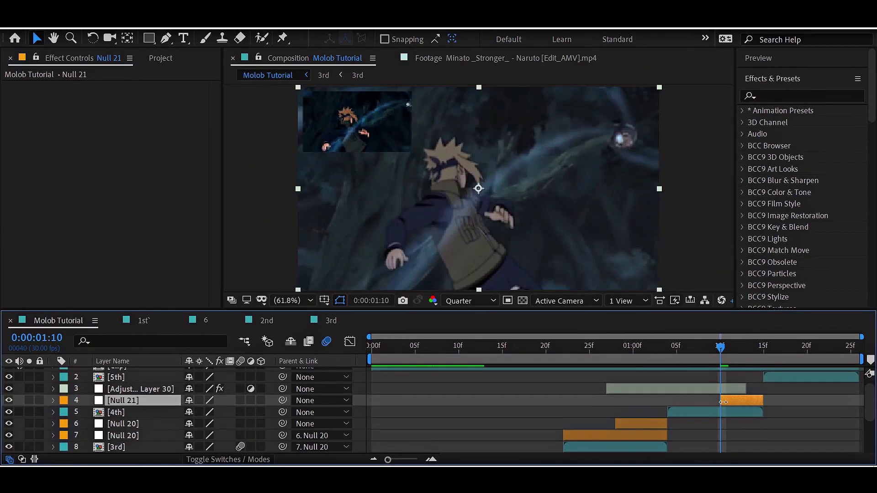
pyautogui.moveTo(725, 349)
pyautogui.mouseDown()
pyautogui.moveTo(763, 352)
pyautogui.moveTo(711, 351)
pyautogui.mouseUp()
pyautogui.moveTo(282, 412); pyautogui.dragTo(278, 401)
# - Keyframe Null 21's Scale at 100% at 01:09 and 220% at 01:15
pyautogui.click(723, 402)
pyautogui.press('s')
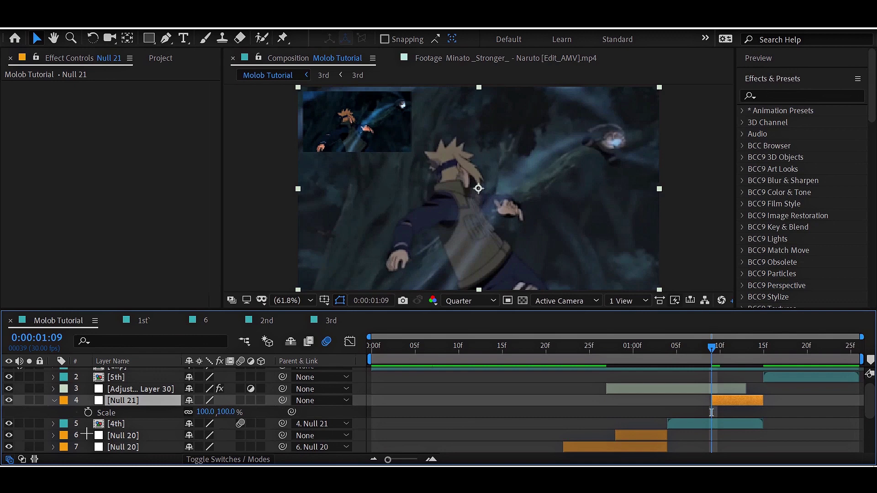
pyautogui.click(87, 414)
pyautogui.click(716, 398)
pyautogui.moveTo(712, 351); pyautogui.dragTo(755, 350)
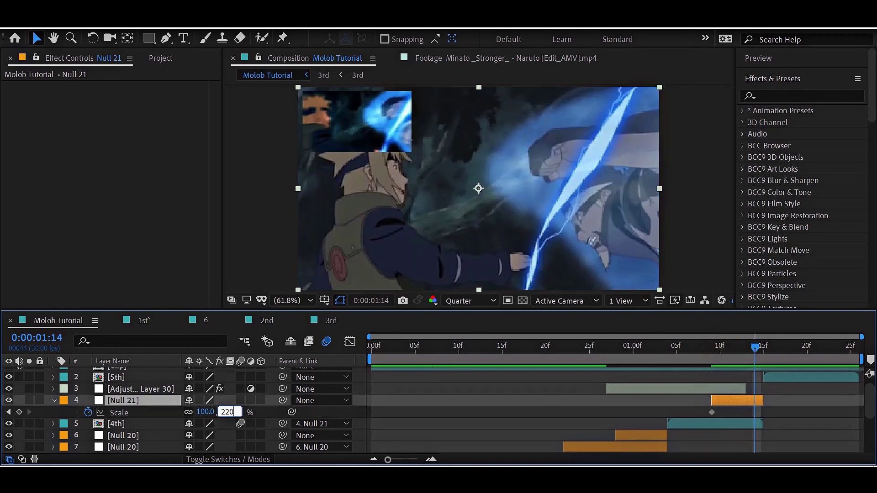
pyautogui.press('Return')
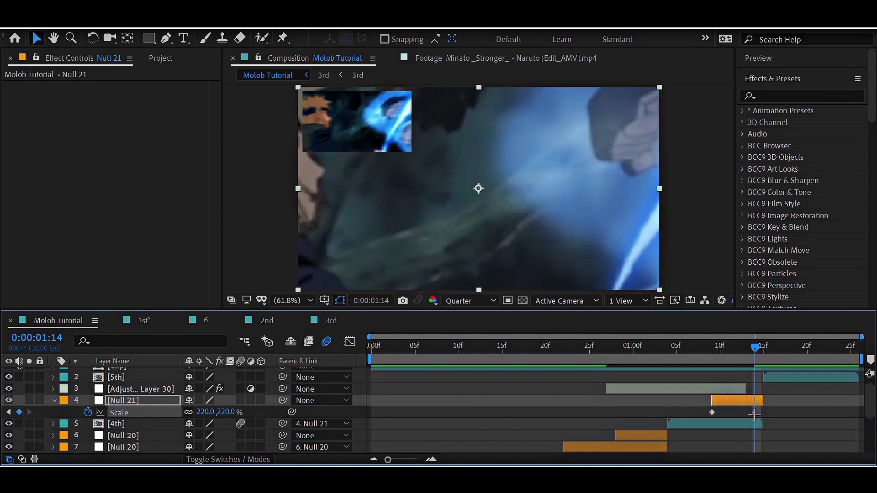
pyautogui.moveTo(754, 413); pyautogui.dragTo(763, 414)
# - Easy Ease both scale keyframes and steepen the Graph Editor curve into the 220% key
pyautogui.moveTo(774, 407); pyautogui.dragTo(766, 427)
pyautogui.press('F9')
pyautogui.click(350, 342)
pyautogui.click(712, 427)
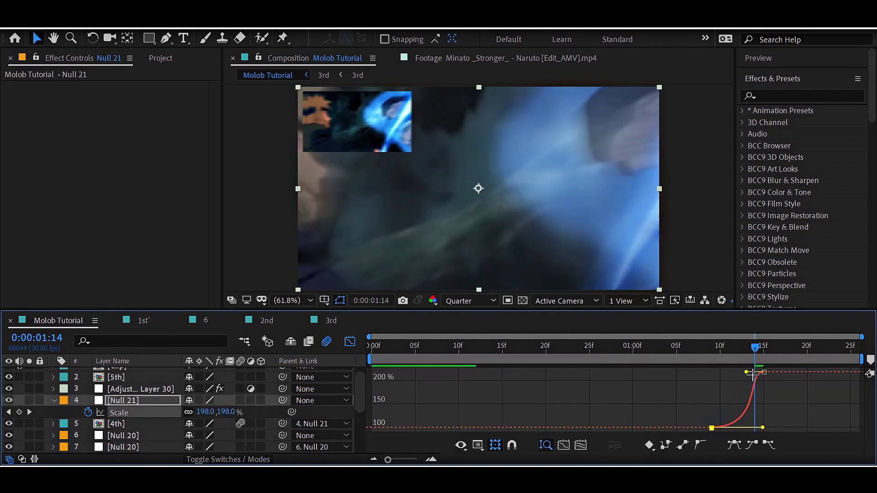
pyautogui.moveTo(751, 373); pyautogui.dragTo(774, 423)
pyautogui.press('pagedown')
pyautogui.click(349, 341)
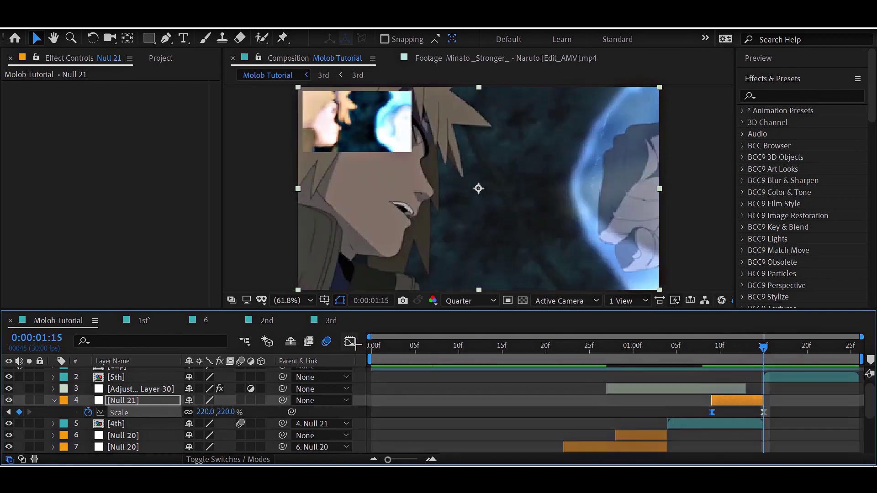
# - Add Null 22 trimmed to start at the playhead and parent the 5th clip to it
pyautogui.press('u')
pyautogui.click(799, 381)
pyautogui.hotkey('ctrl', 'alt', 'shift', 't')
pyautogui.hotkey('ctrl', 'z')
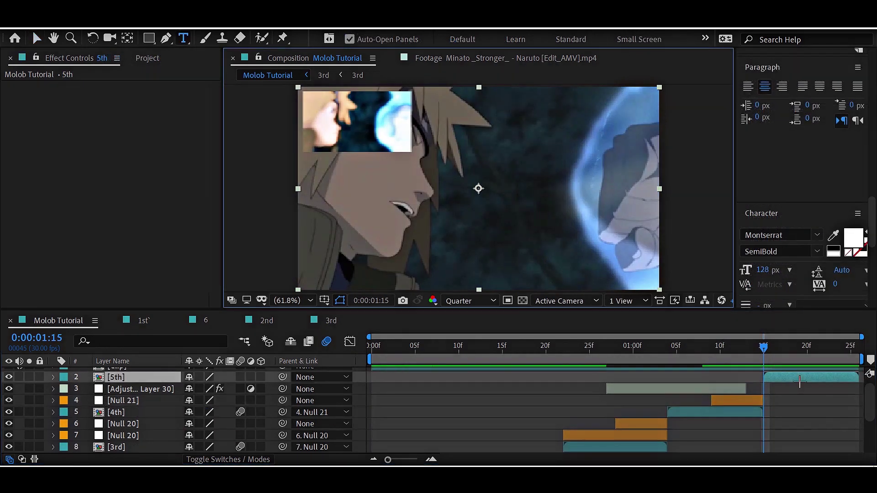
pyautogui.hotkey('ctrl', 'alt', 'shift', 'y')
pyautogui.hotkey('alt', '[')
pyautogui.click(117, 389)
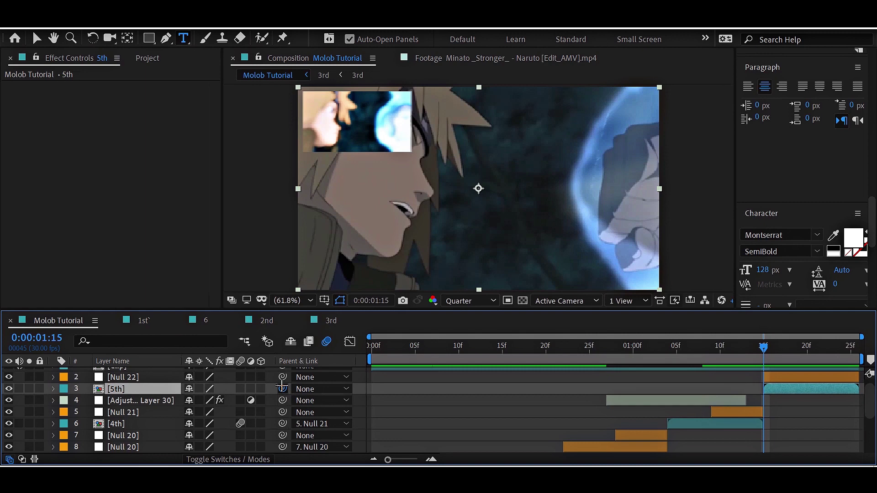
pyautogui.moveTo(282, 389); pyautogui.dragTo(133, 377)
# - Keyframe Null 22's Scale from 80% at the playhead to 106% at the clip's end
pyautogui.click(133, 377)
pyautogui.press('s')
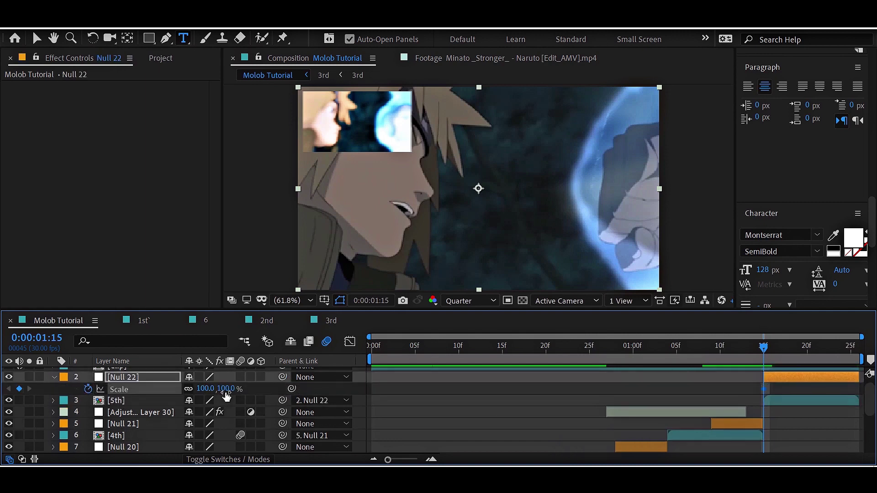
pyautogui.write('106')
pyautogui.press('Return')
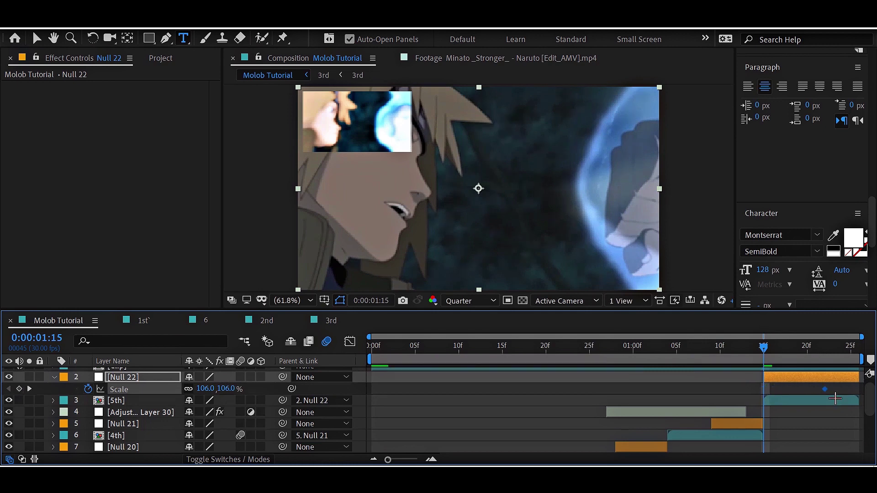
pyautogui.moveTo(763, 389); pyautogui.dragTo(859, 389)
pyautogui.click(224, 389)
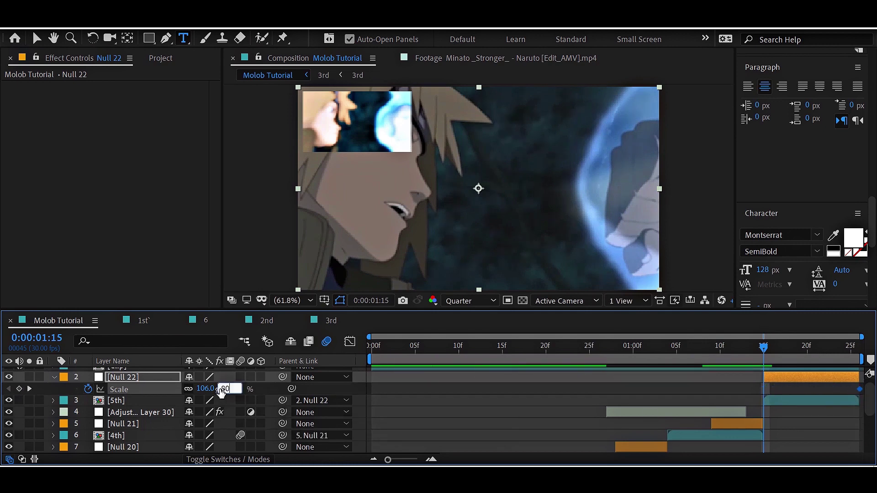
pyautogui.press('Return')
# - Reshape the scale curve so the zoom starts fast and eases out
pyautogui.moveTo(735, 377); pyautogui.dragTo(861, 399)
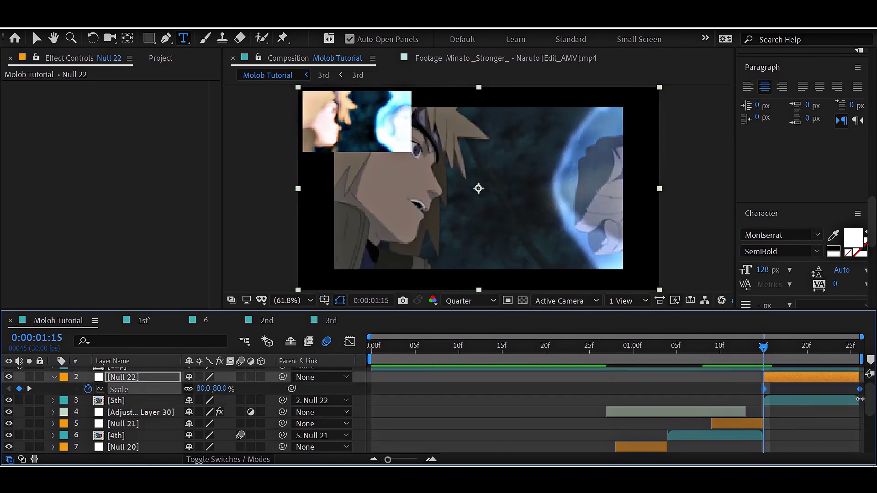
pyautogui.click(816, 401)
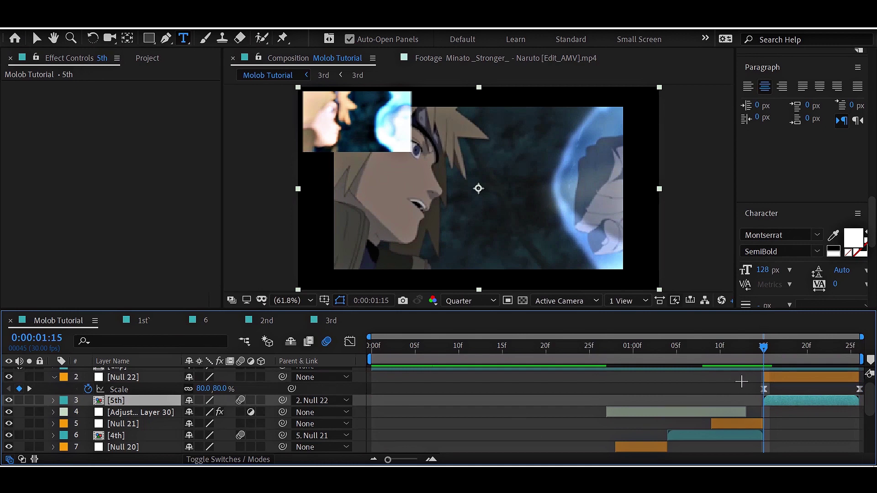
pyautogui.moveTo(741, 382); pyautogui.dragTo(778, 396)
pyautogui.click(349, 342)
pyautogui.moveTo(795, 429); pyautogui.dragTo(767, 386)
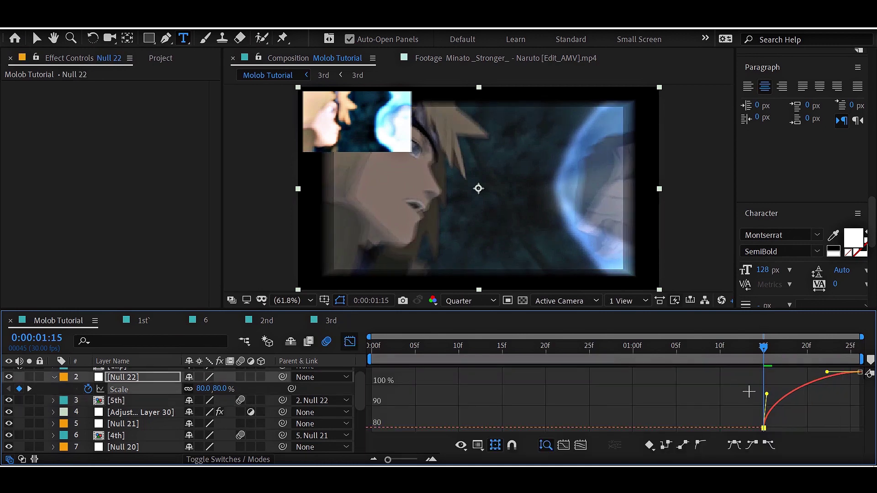
# - Apply CC RepeTile to the 5th clip
pyautogui.hotkey('shift', 'F3')
pyautogui.click(790, 400)
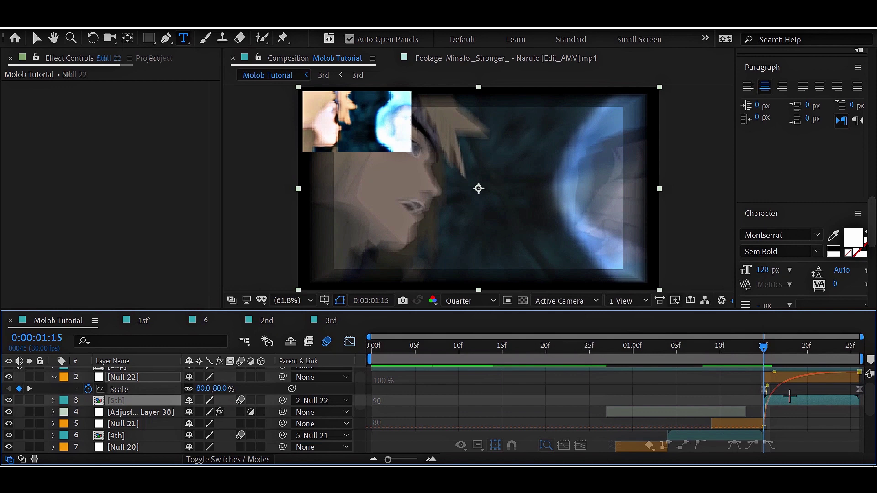
pyautogui.hotkey('ctrl', 'space')
pyautogui.write('cc repe')
pyautogui.press('Return')
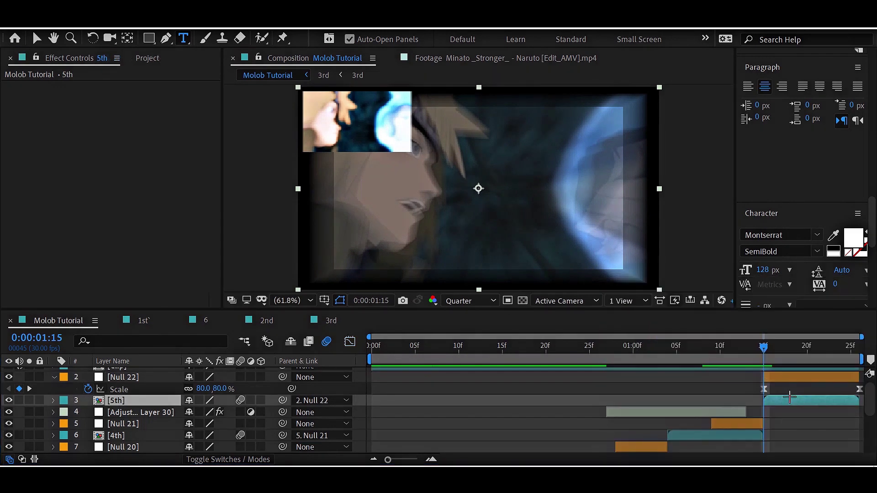
# - Paste the Exposure adjustment layer above Null 22
pyautogui.press('v')
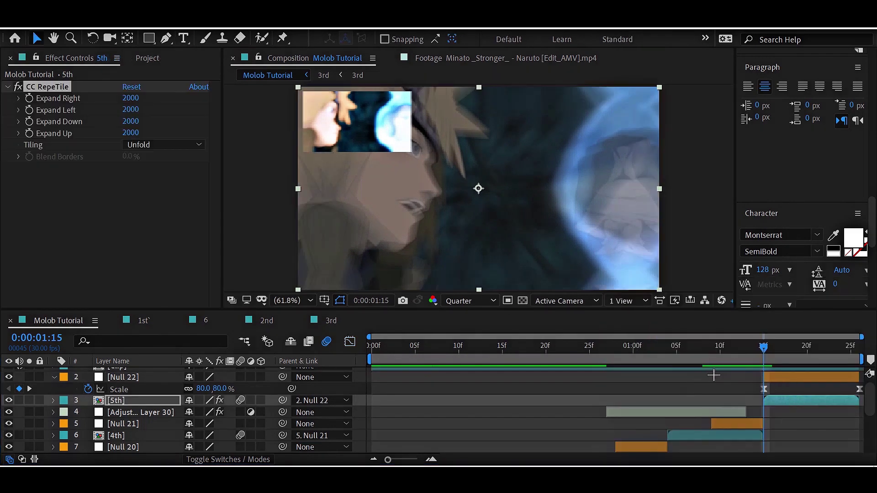
pyautogui.click(765, 389)
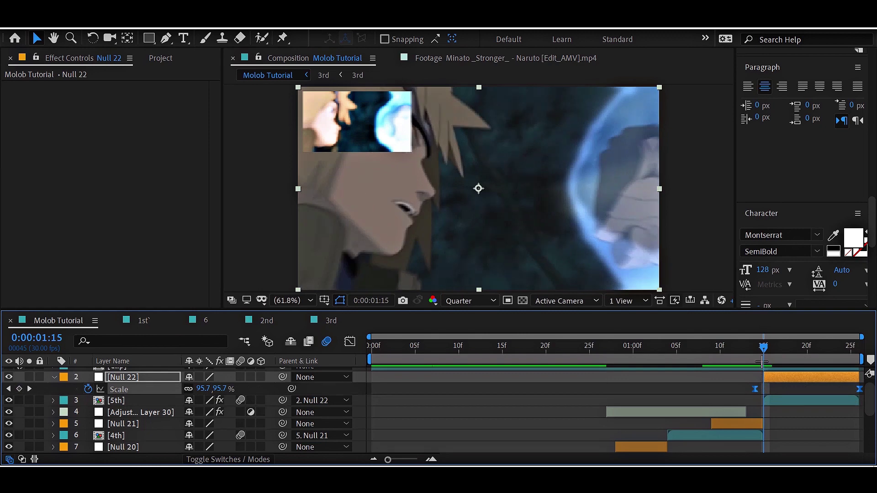
pyautogui.hotkey('ctrl', 'v')
# - Apply Turbulent Displace to the 5th clip with Size 125
pyautogui.click(790, 413)
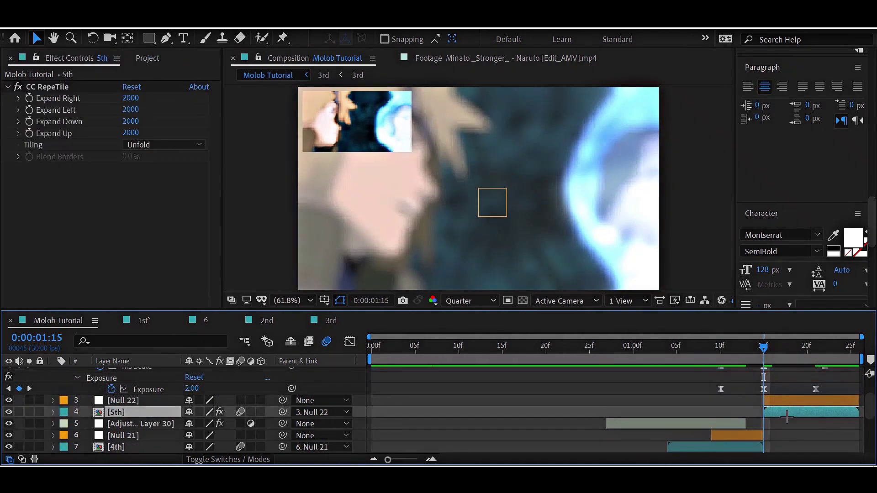
pyautogui.hotkey('ctrl', 'space')
pyautogui.write('tur')
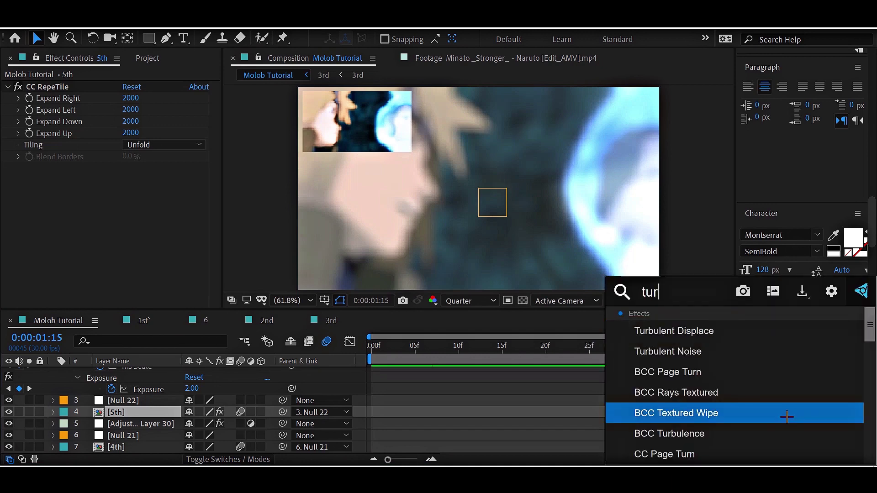
pyautogui.press('Down')
pyautogui.press('Up')
pyautogui.press('Up')
pyautogui.press('Up')
pyautogui.press('Up')
pyautogui.press('Up')
pyautogui.press('Return')
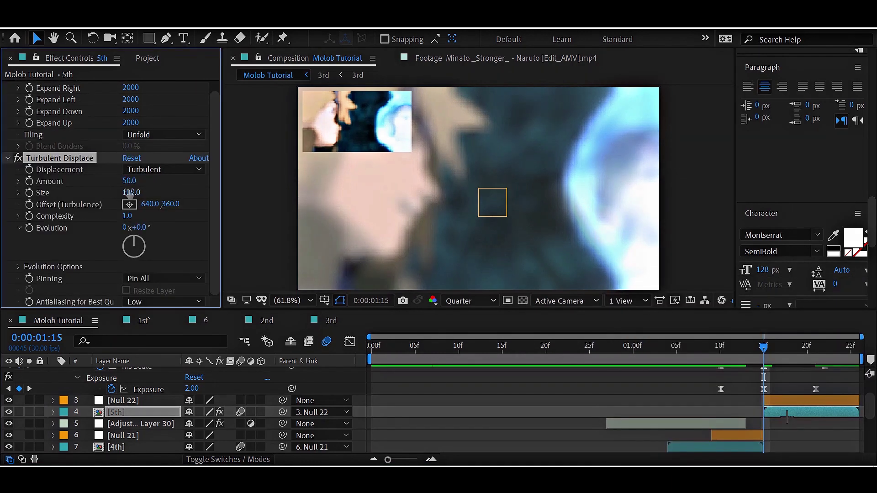
pyautogui.moveTo(131, 194); pyautogui.dragTo(144, 194)
# - Keyframe Turbulent Displace Amount 5 and Size 400 at the clip's end
pyautogui.press('u')
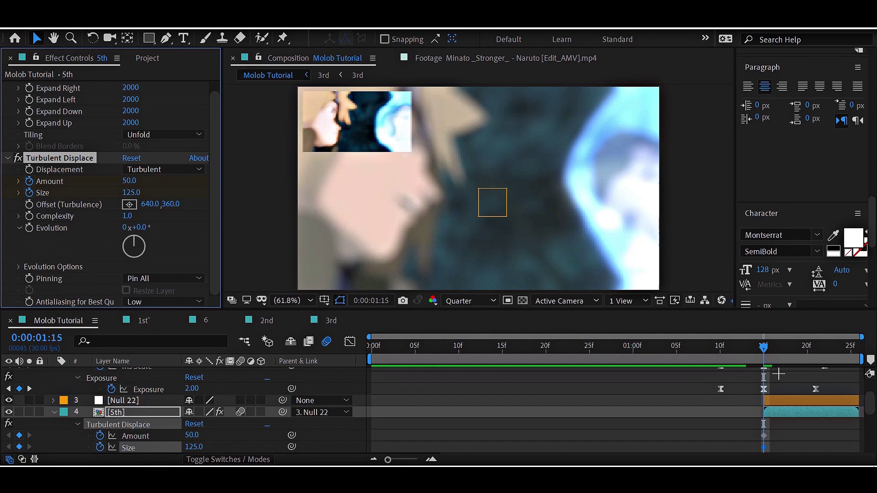
pyautogui.scroll(-1, 775, 415)
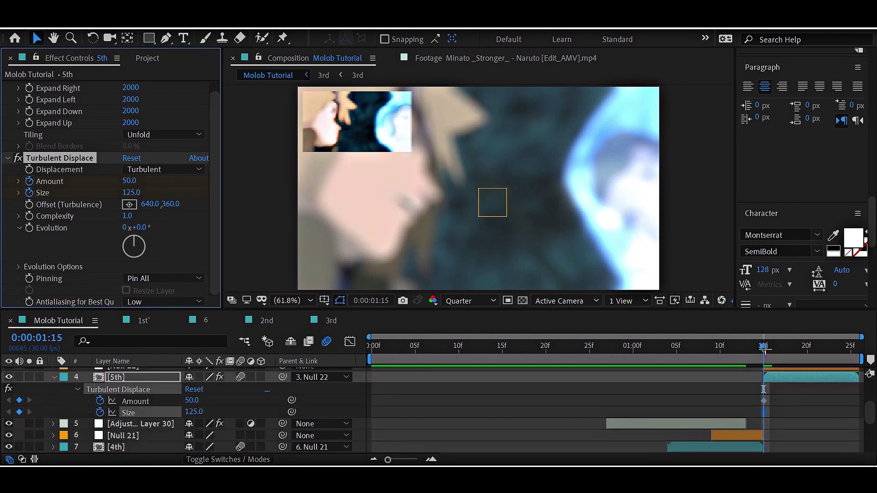
pyautogui.moveTo(765, 349); pyautogui.dragTo(850, 349)
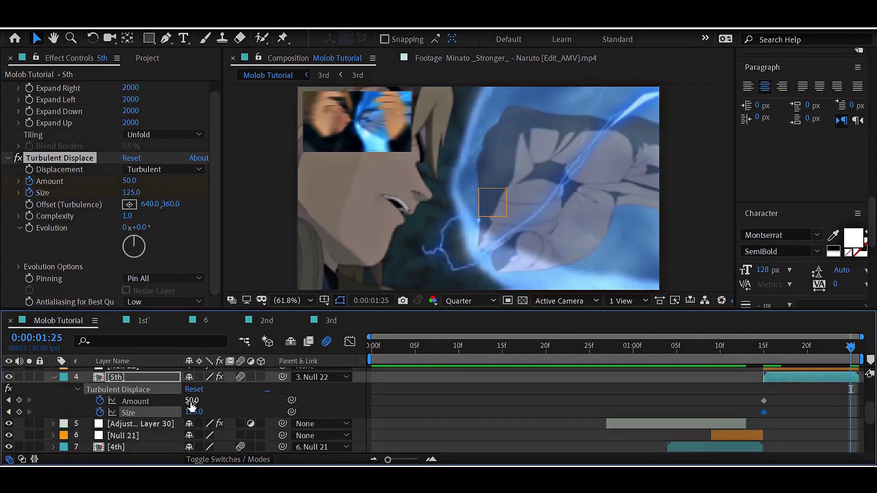
pyautogui.write('5')
pyautogui.press('Return')
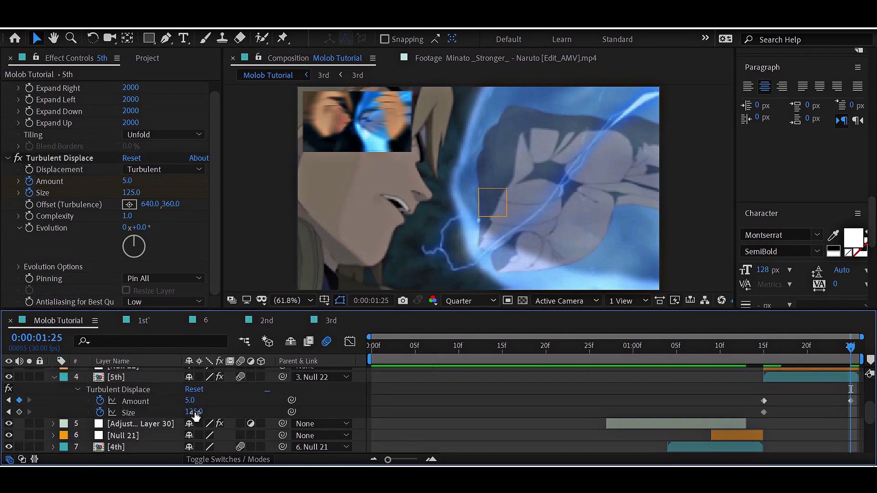
pyautogui.click(195, 412)
pyautogui.write('400')
pyautogui.press('Return')
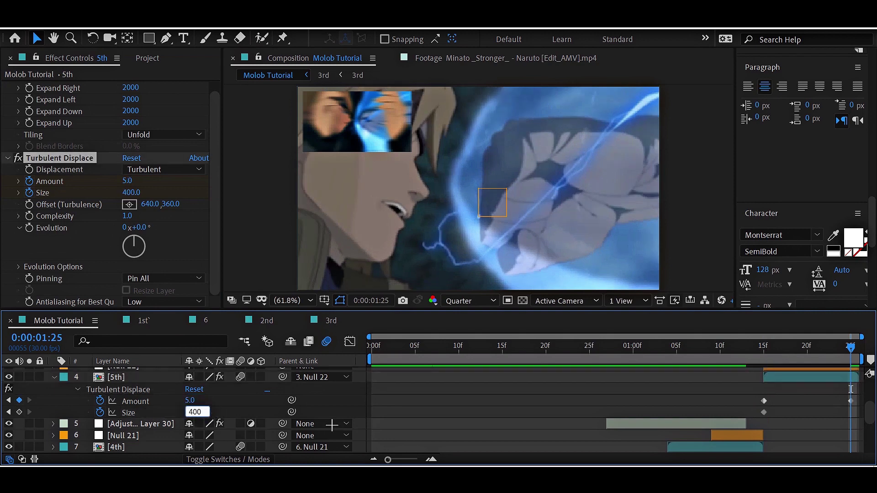
pyautogui.click(772, 349)
pyautogui.moveTo(750, 392); pyautogui.dragTo(860, 421)
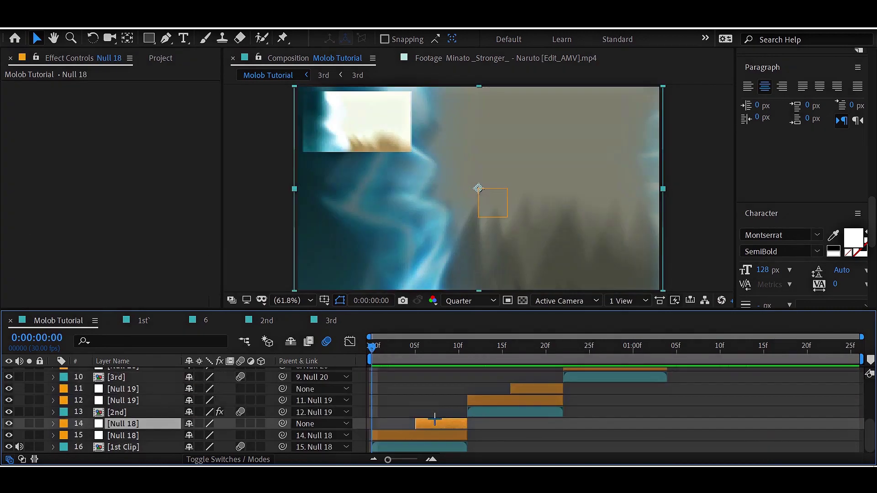
# - Trim Adjustment Layer 32 to end at frame 10
pyautogui.click(434, 419)
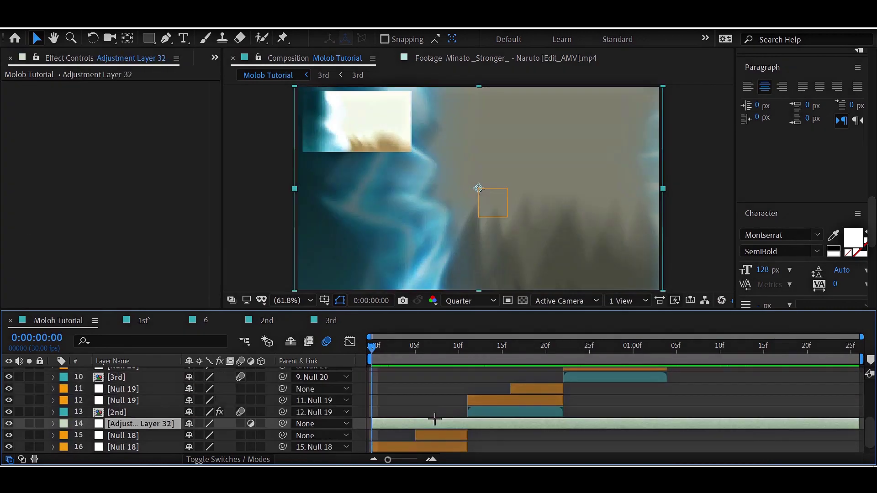
pyautogui.moveTo(431, 347); pyautogui.dragTo(451, 354)
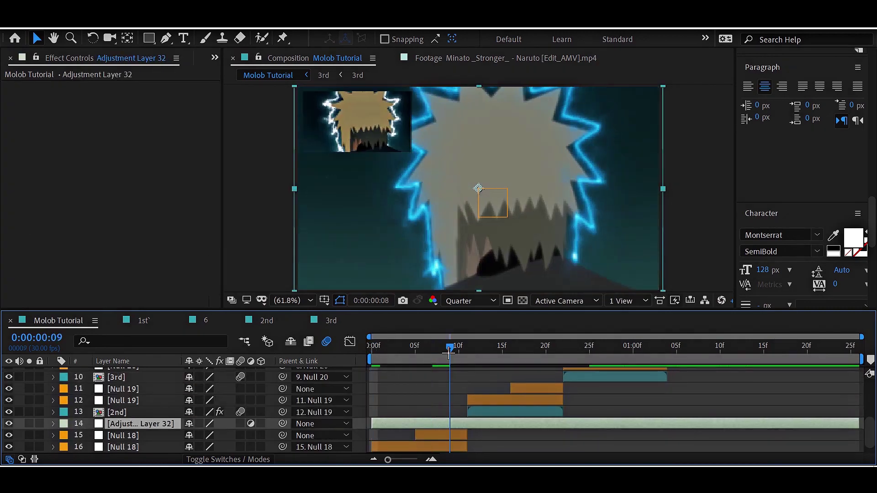
pyautogui.hotkey('alt', ']')
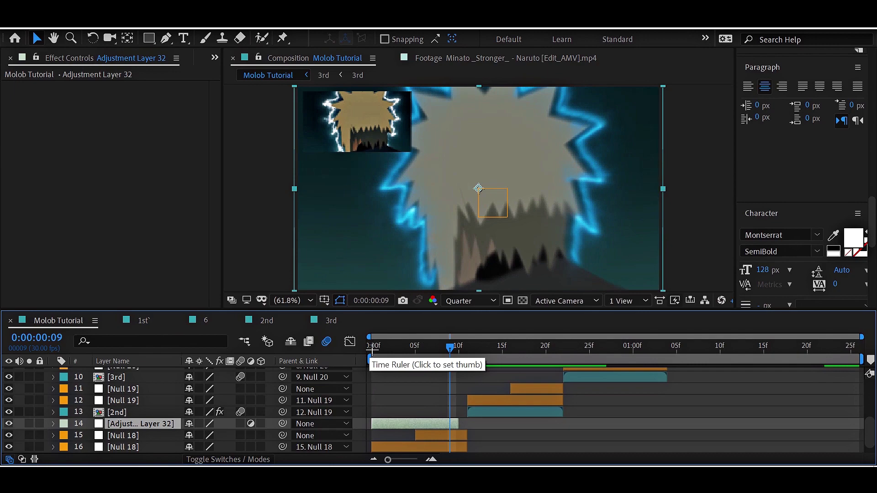
pyautogui.click(371, 349)
# - Apply Twitch to Adjustment Layer 32 with Amount 125 and speed 500
pyautogui.hotkey('ctrl', 'space')
pyautogui.write('twit')
pyautogui.press('Return')
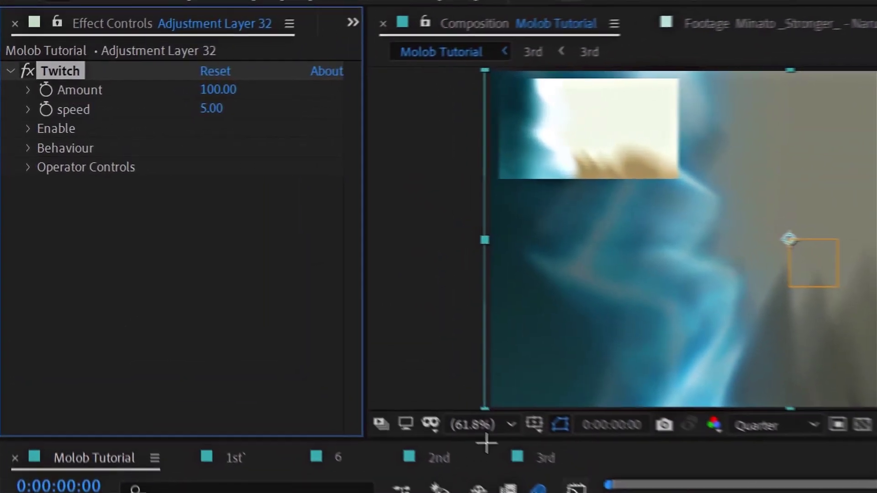
pyautogui.click(222, 90)
pyautogui.write('125')
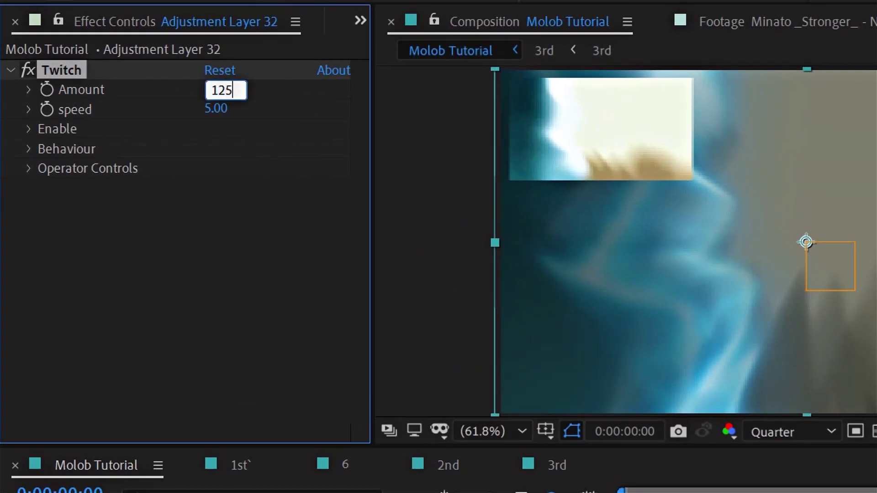
pyautogui.press('Return')
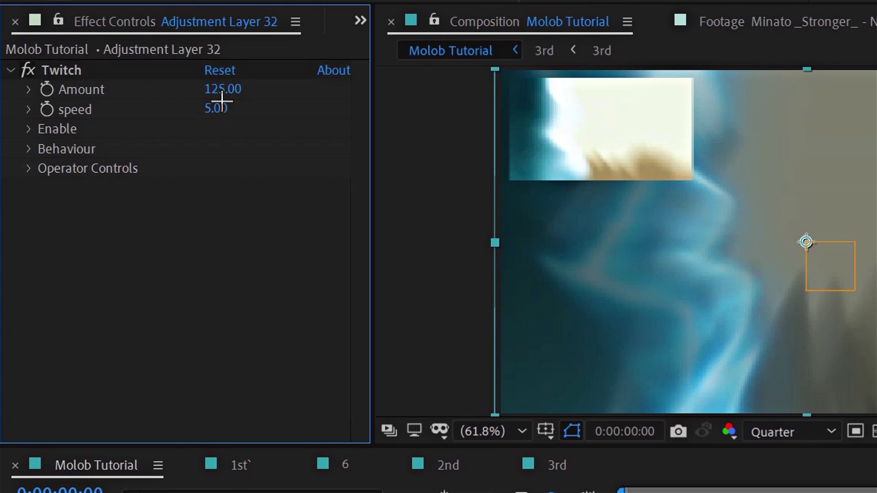
pyautogui.click(216, 107)
pyautogui.write('500')
pyautogui.press('Return')
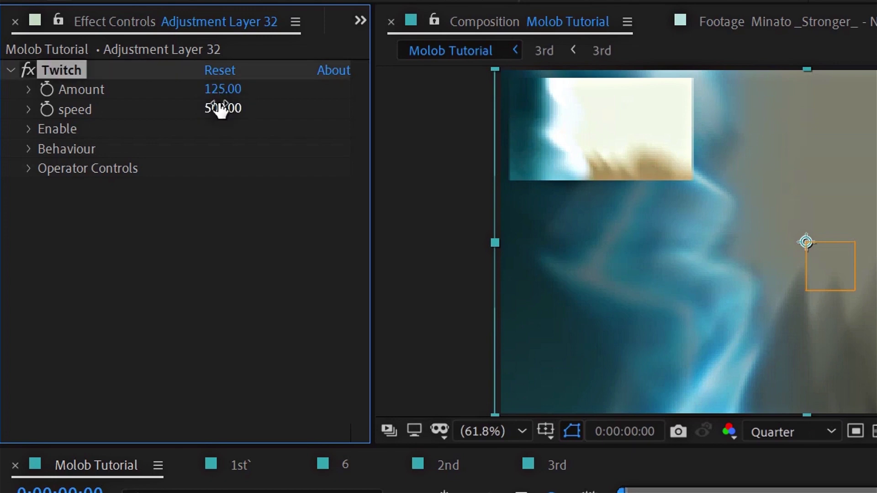
# - Enable Slide twitches and set the Slide Direction to 90°
pyautogui.click(61, 129)
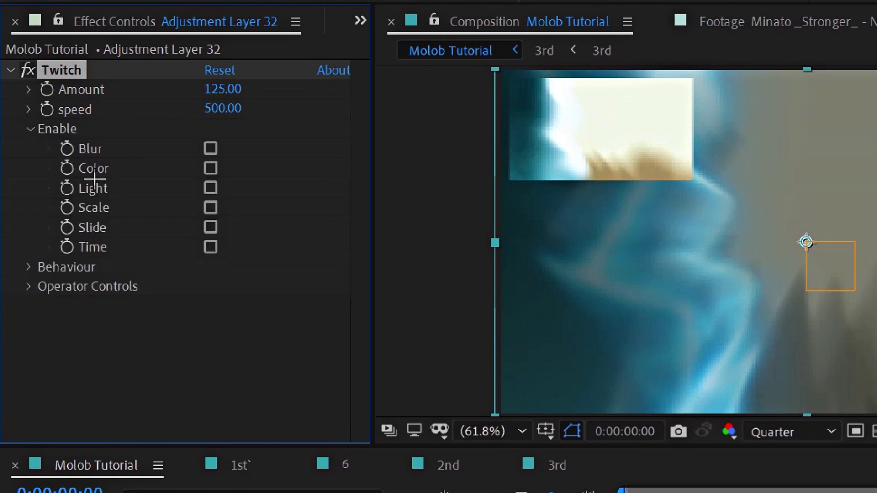
pyautogui.click(210, 227)
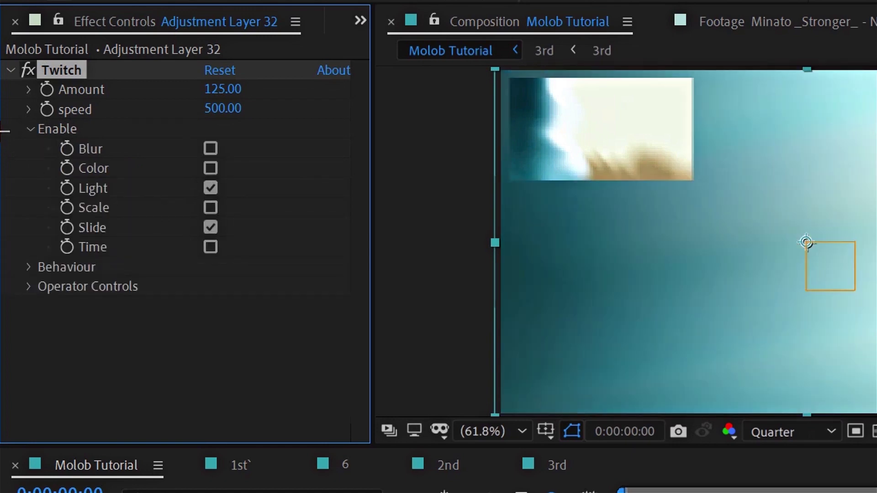
pyautogui.click(31, 129)
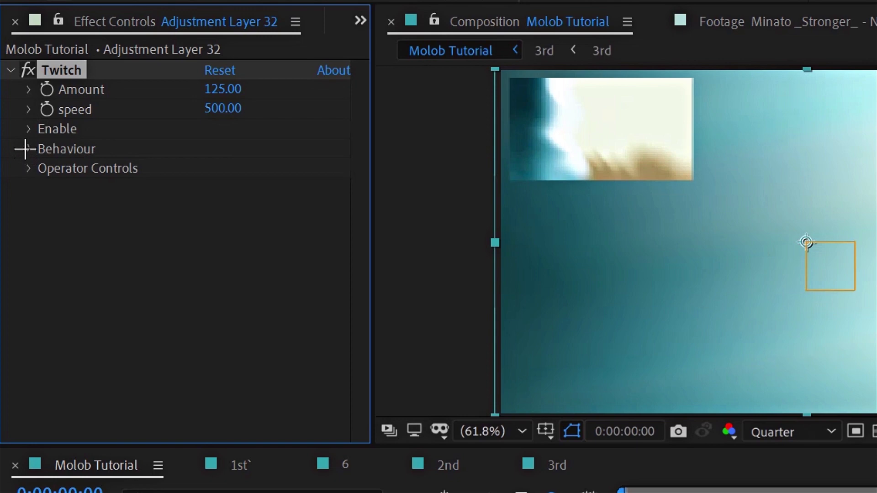
pyautogui.click(28, 168)
pyautogui.click(46, 267)
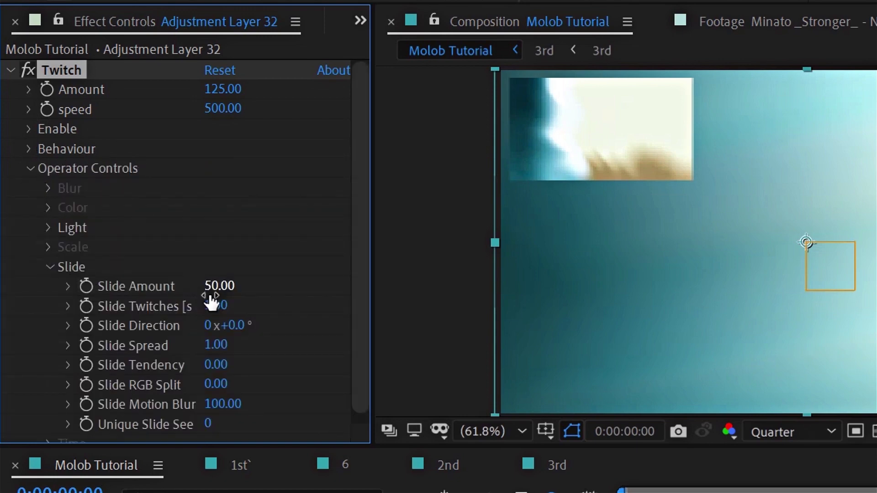
pyautogui.click(228, 327)
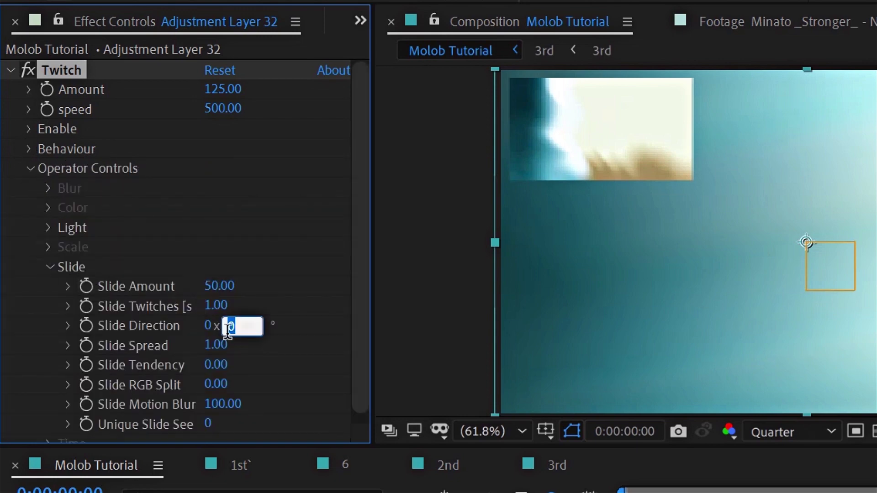
pyautogui.press('Return')
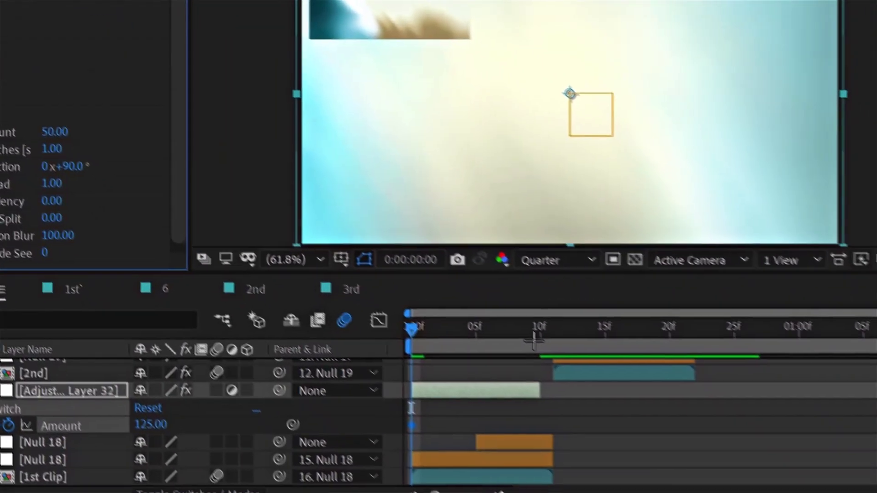
# - Keyframe Twitch Amount 0 at frame 10 and Easy Ease the Amount keyframes
pyautogui.click(529, 338)
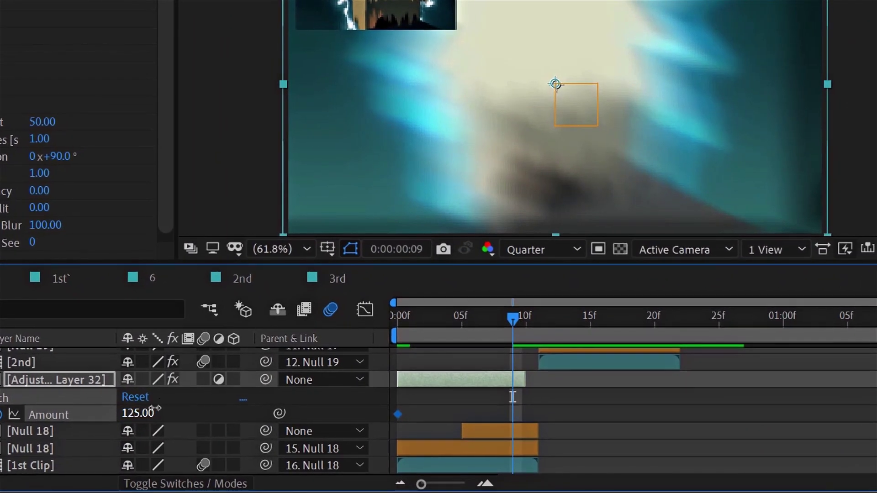
pyautogui.click(157, 424)
pyautogui.write('0')
pyautogui.press('Return')
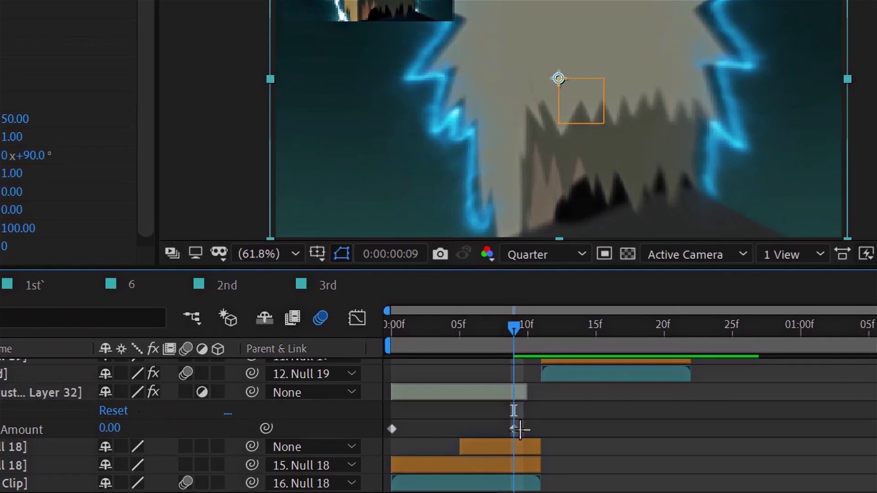
pyautogui.moveTo(512, 419); pyautogui.dragTo(526, 419)
pyautogui.press('F9')
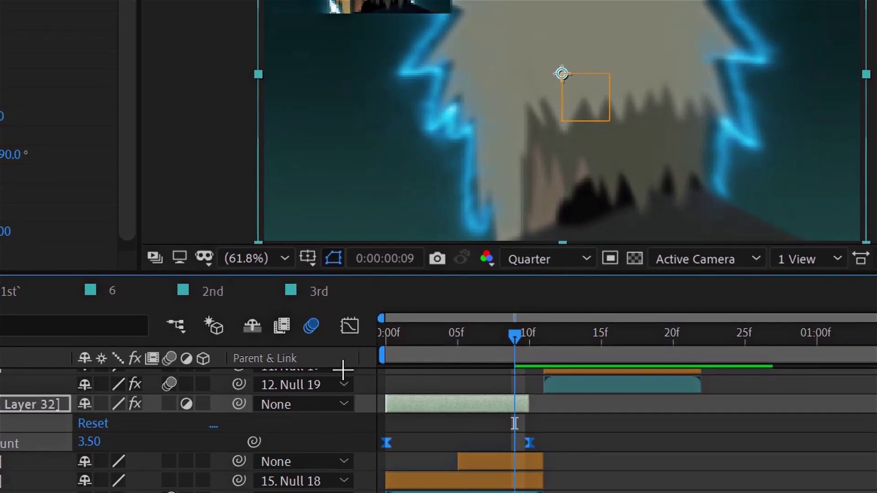
# - Steepen the Amount falloff curve in the Graph Editor
pyautogui.click(352, 323)
pyautogui.moveTo(415, 405)
pyautogui.mouseDown()
pyautogui.moveTo(380, 375)
pyautogui.moveTo(419, 419)
pyautogui.mouseUp()
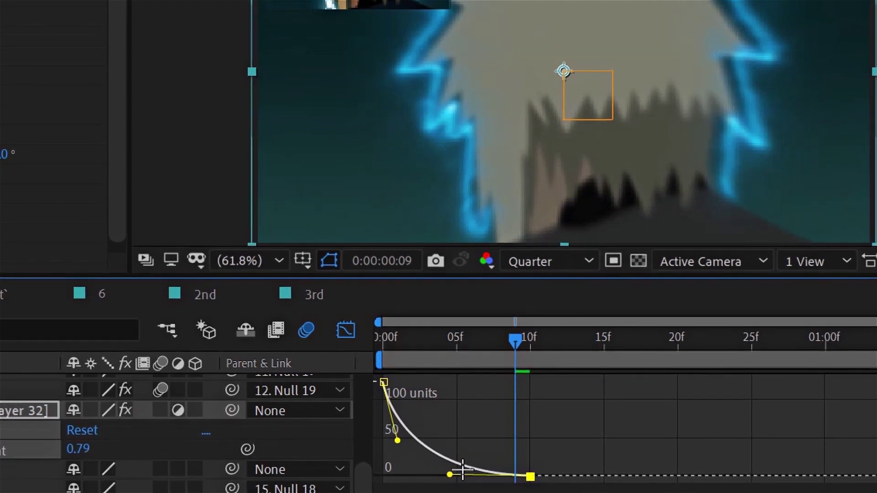
pyautogui.moveTo(386, 359); pyautogui.dragTo(428, 347)
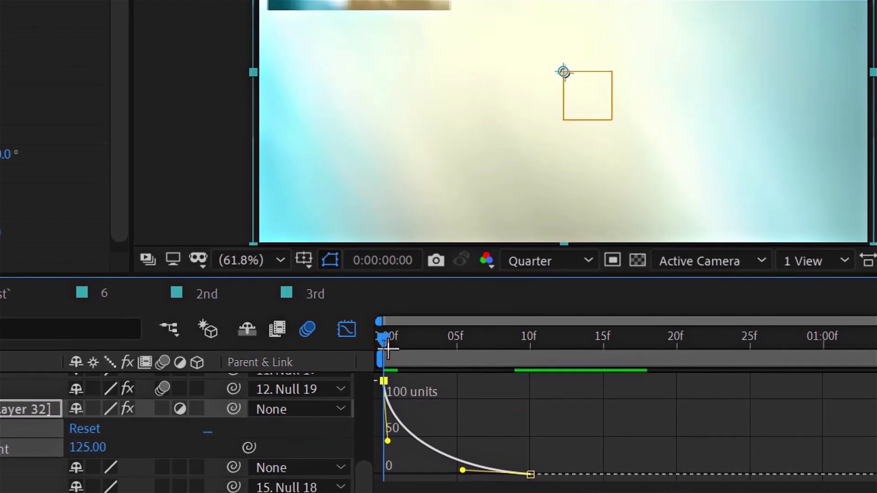
pyautogui.moveTo(391, 441); pyautogui.dragTo(391, 462)
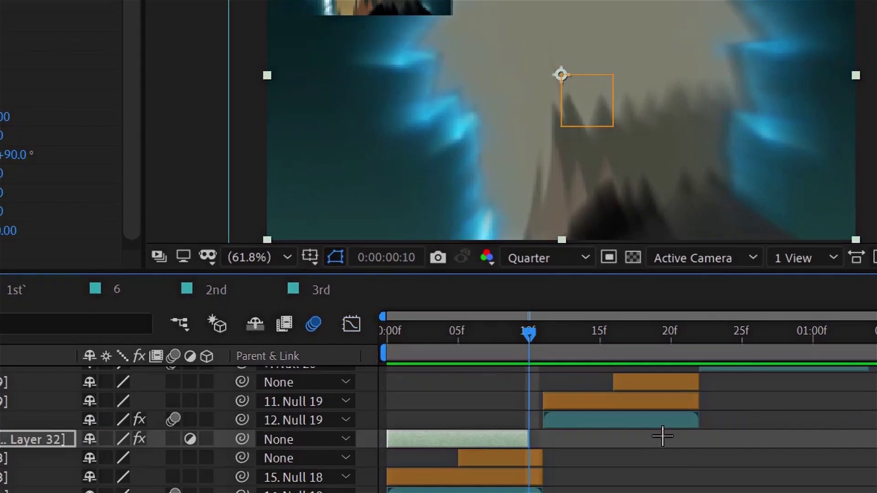
pyautogui.click(630, 387)
# - Trim Adjustment Layer 33 to run from frame 10 to frame 17
pyautogui.hotkey('alt', '[')
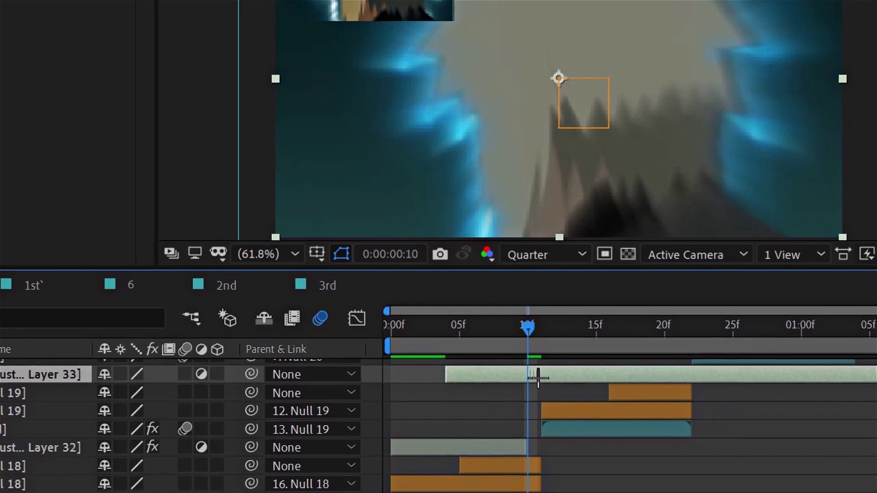
pyautogui.moveTo(529, 328); pyautogui.dragTo(620, 330)
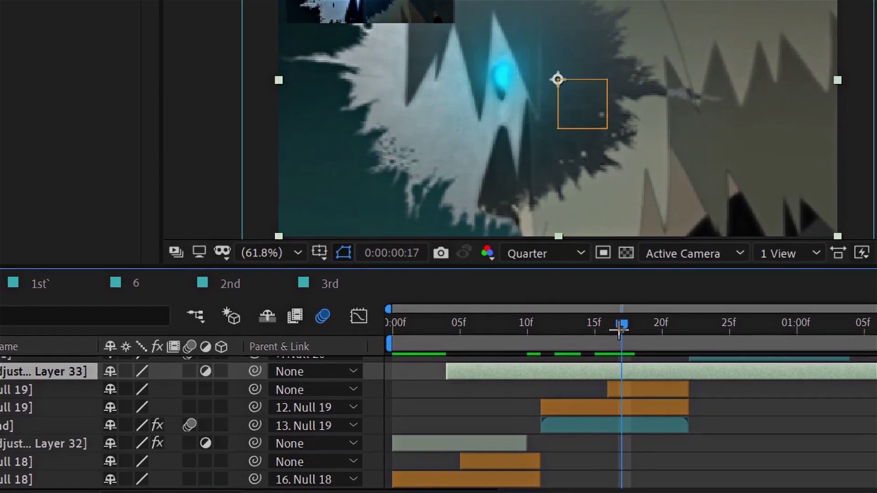
pyautogui.hotkey('ctrl', 'shift', 'd')
pyautogui.press('Delete')
pyautogui.click(495, 366)
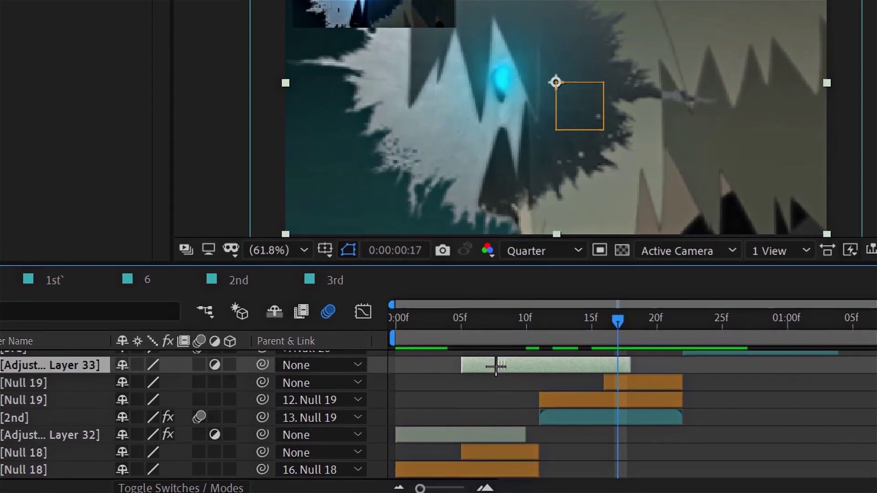
# - Apply Twitch to Adjustment Layer 33 with speed 30
pyautogui.click(475, 325)
pyautogui.hotkey('ctrl', 'space')
pyautogui.write('twit')
pyautogui.press('Return')
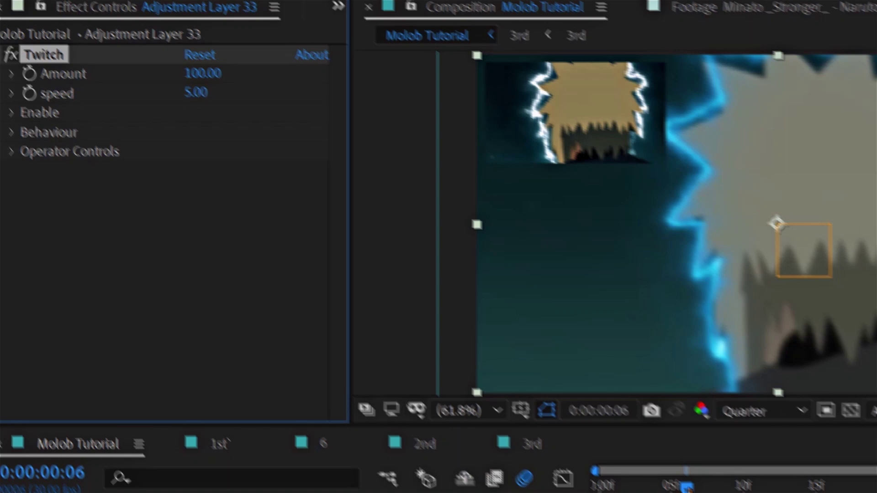
pyautogui.click(237, 109)
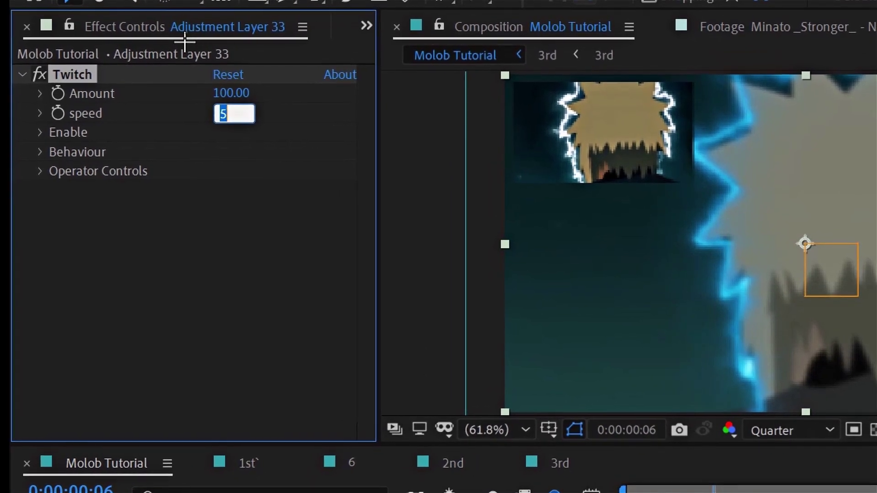
pyautogui.write('30')
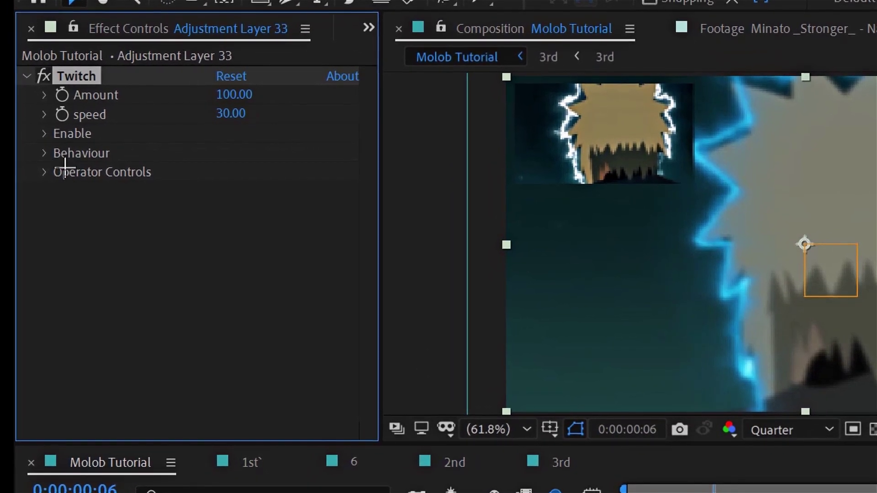
# - Enable Blur, Light and Slide twitch types
pyautogui.click(40, 137)
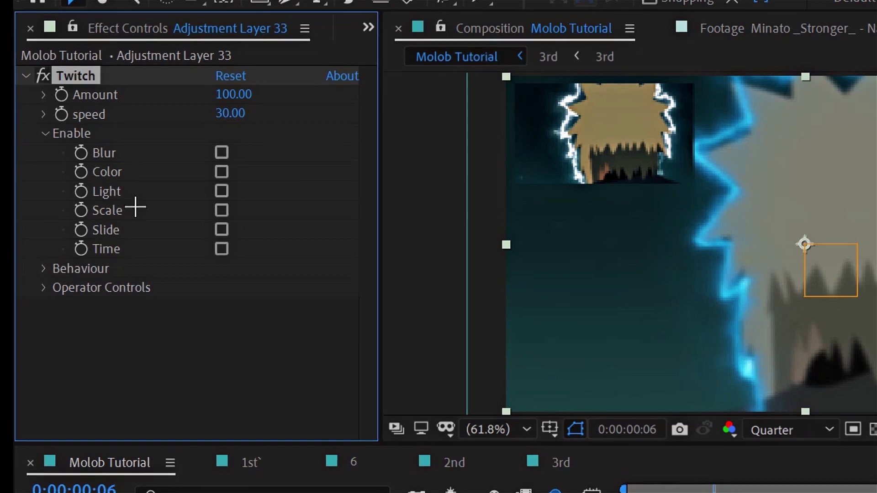
pyautogui.click(221, 152)
pyautogui.click(221, 191)
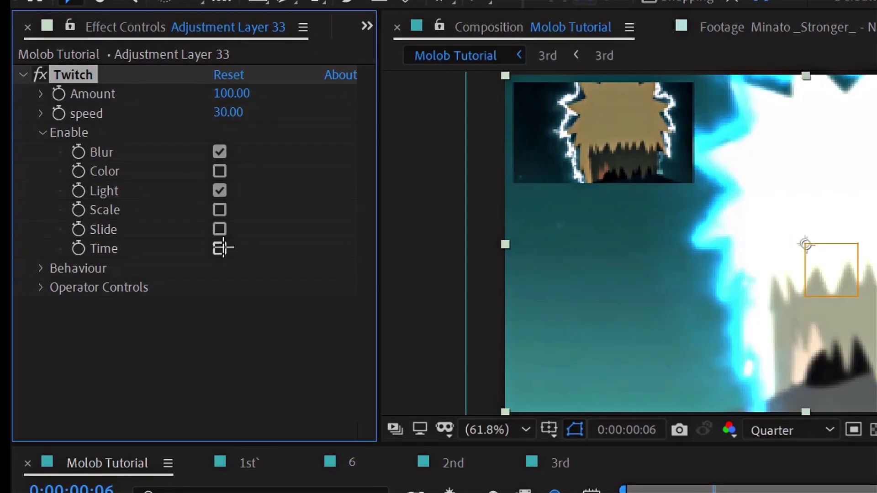
pyautogui.click(219, 229)
pyautogui.click(40, 132)
# - Set the Twitch Light Amount to 30 and Slide Amount to 35
pyautogui.click(37, 171)
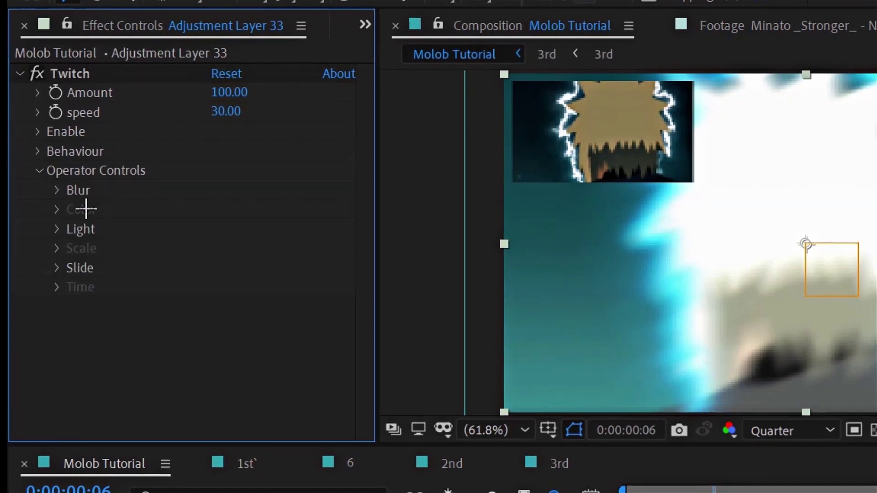
pyautogui.click(57, 229)
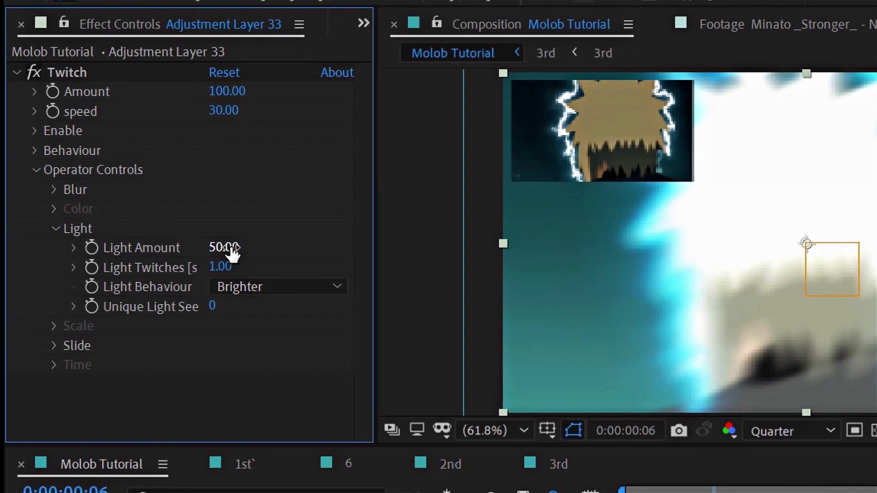
pyautogui.click(223, 247)
pyautogui.write('30')
pyautogui.press('Return')
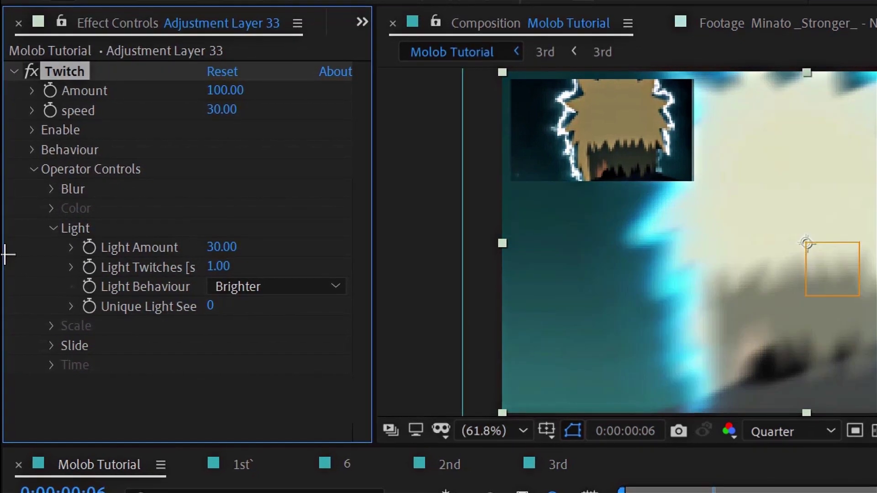
pyautogui.click(53, 228)
pyautogui.click(52, 267)
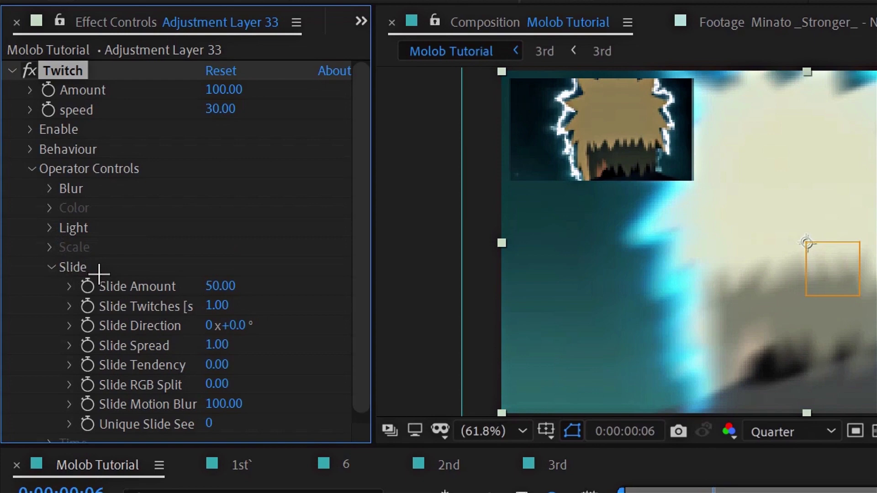
pyautogui.click(223, 288)
pyautogui.write('35')
pyautogui.press('Return')
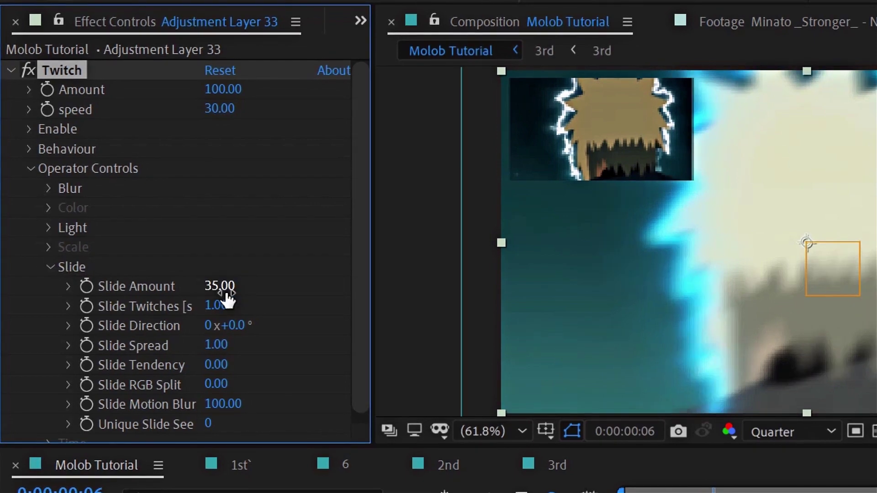
# - Move the Amount 100 keyframe to frame 11 and keyframe Amount 0 at frames 6 and 17
pyautogui.click(31, 166)
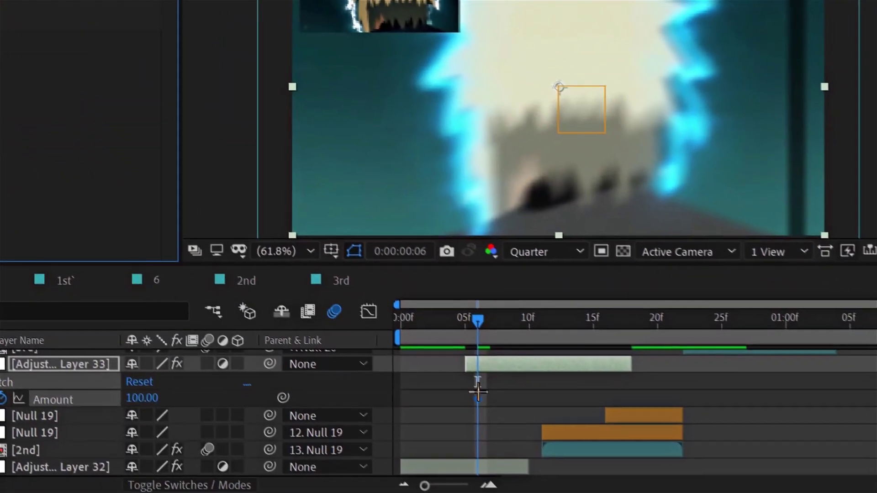
pyautogui.moveTo(552, 396); pyautogui.dragTo(539, 396)
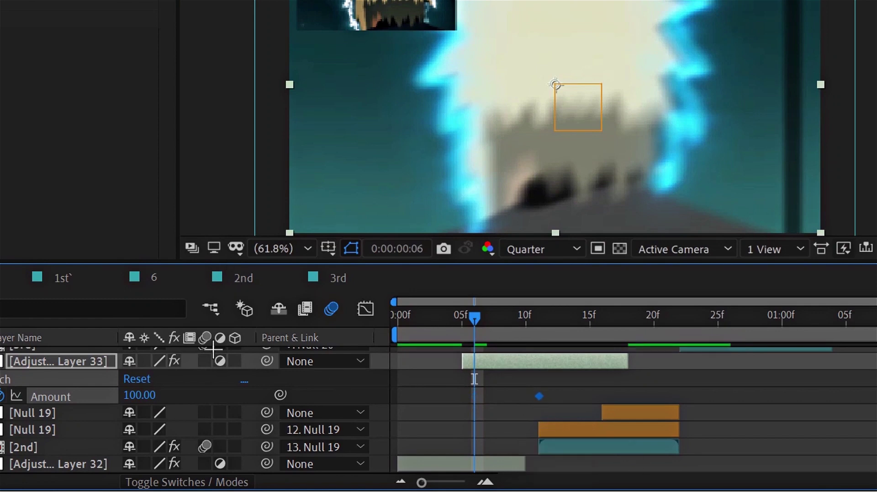
pyautogui.click(151, 395)
pyautogui.write('0')
pyautogui.press('Return')
pyautogui.moveTo(477, 328); pyautogui.dragTo(590, 320)
pyautogui.press('pagedown')
pyautogui.press('pagedown')
pyautogui.click(139, 395)
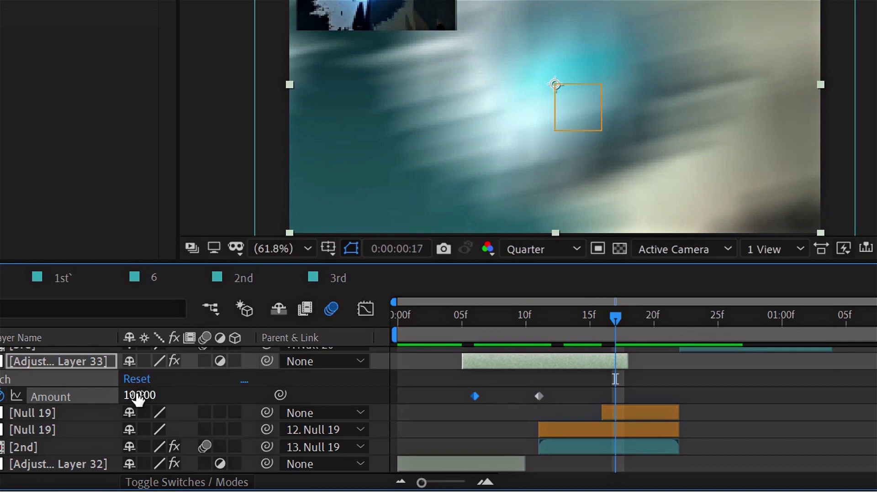
pyautogui.write('0')
pyautogui.press('Return')
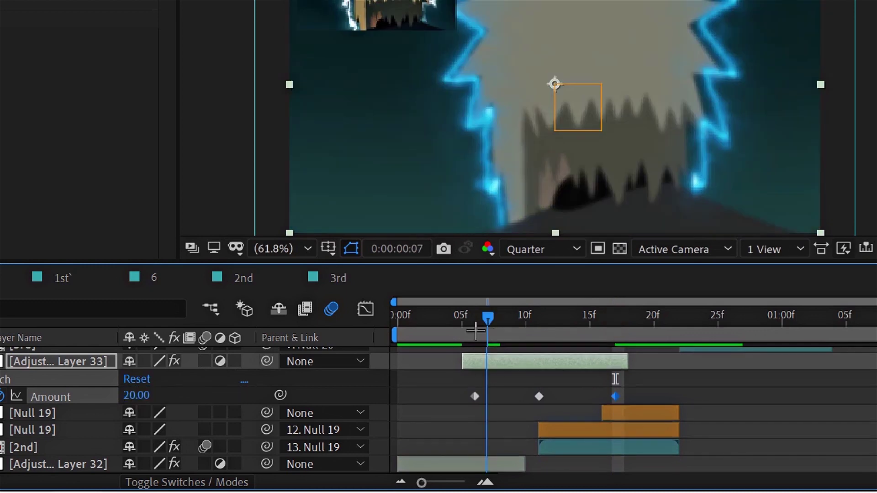